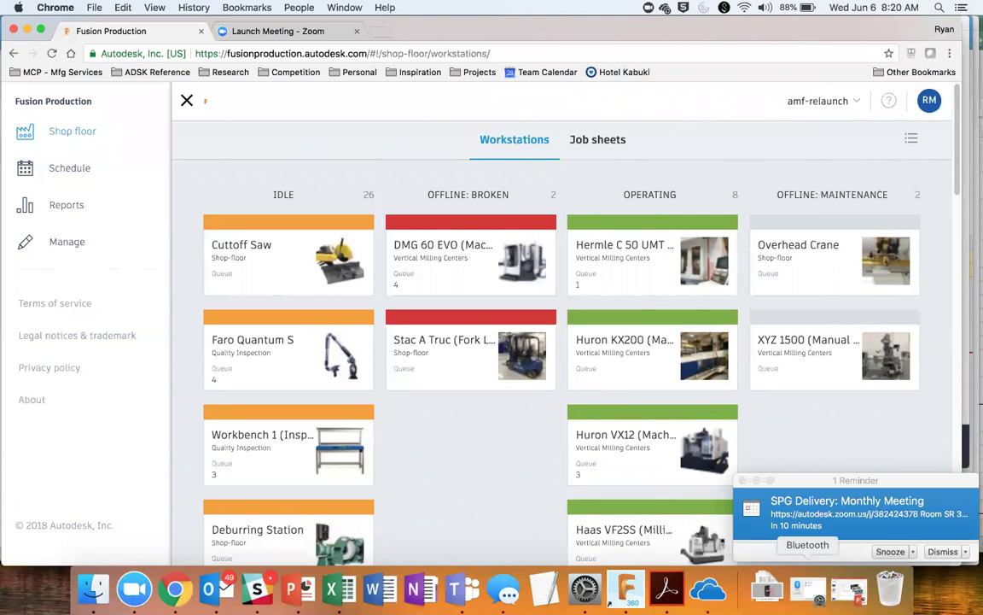
Step: Dismiss the Zoom meeting reminder and show the Workstations board as a list
click(743, 483)
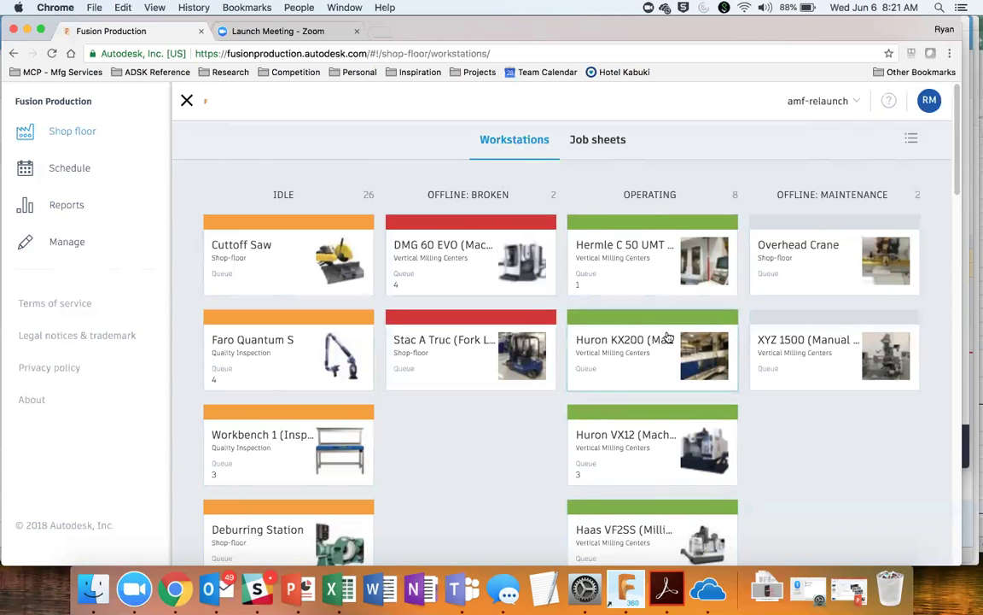
click(911, 138)
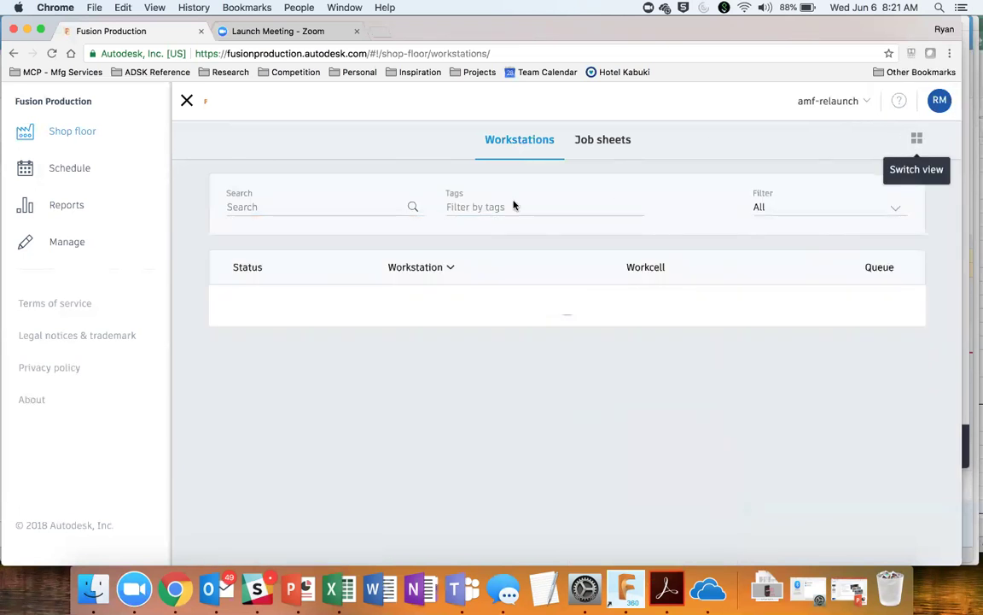
Step: Sort the workstation list by name Z to A and search 'fo' to find the Stratasys Fortus
scroll(421, 283, down, 1)
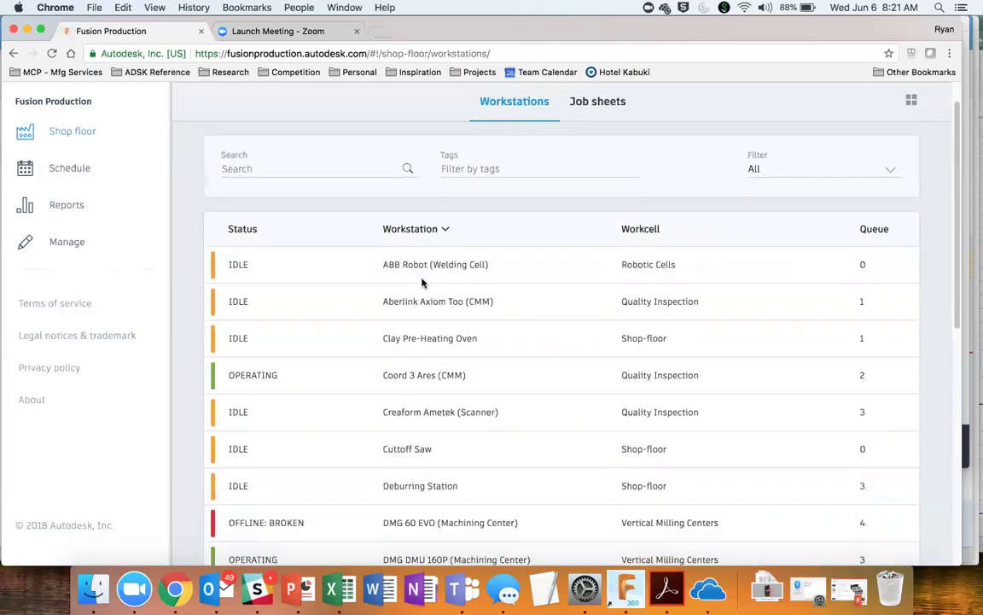
click(453, 232)
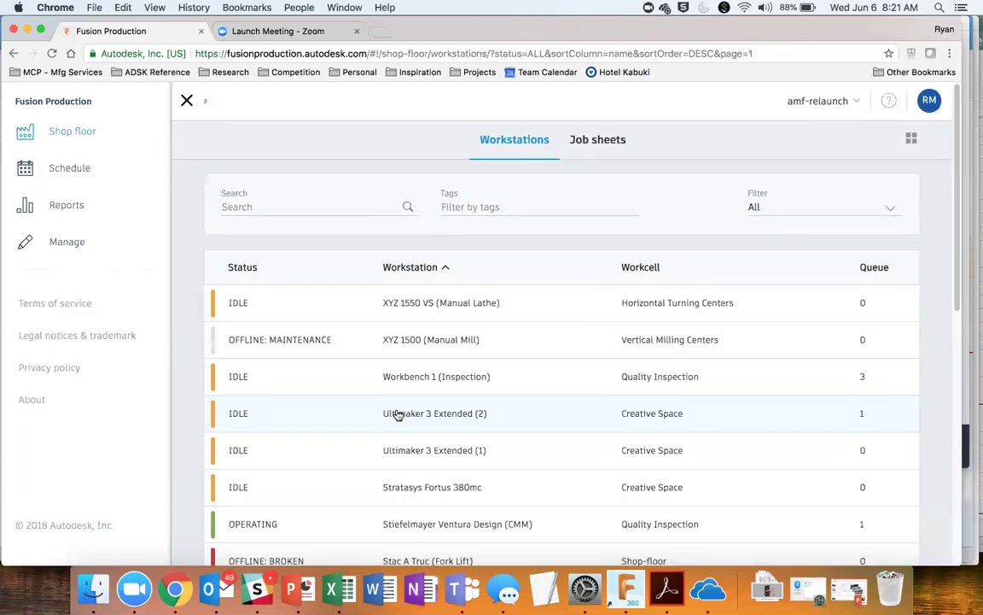
click(245, 207)
text(fortus)
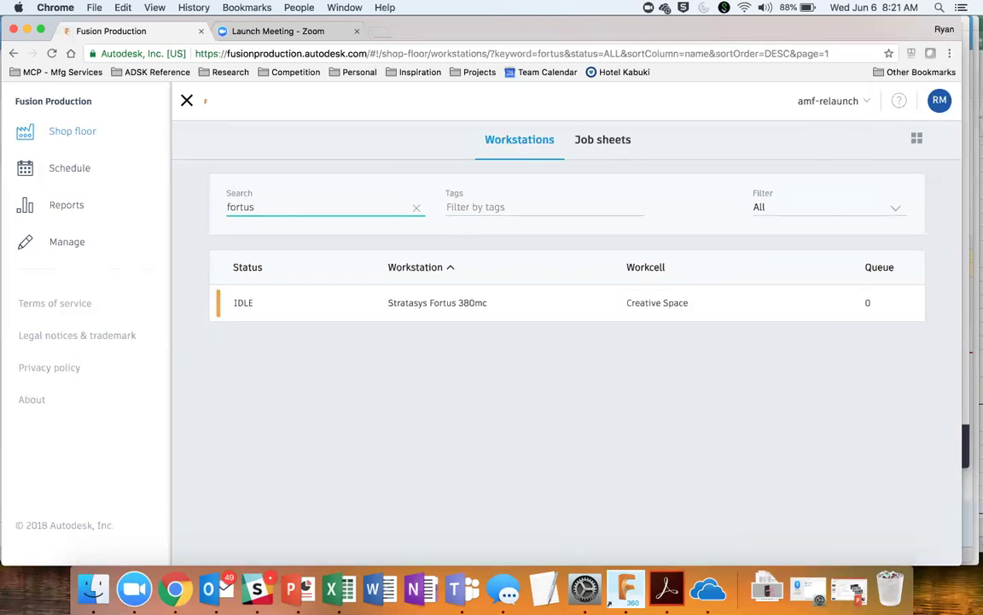
Step: Return to the workstation status cards and open the Hermle C 50 UMT workstation
click(387, 167)
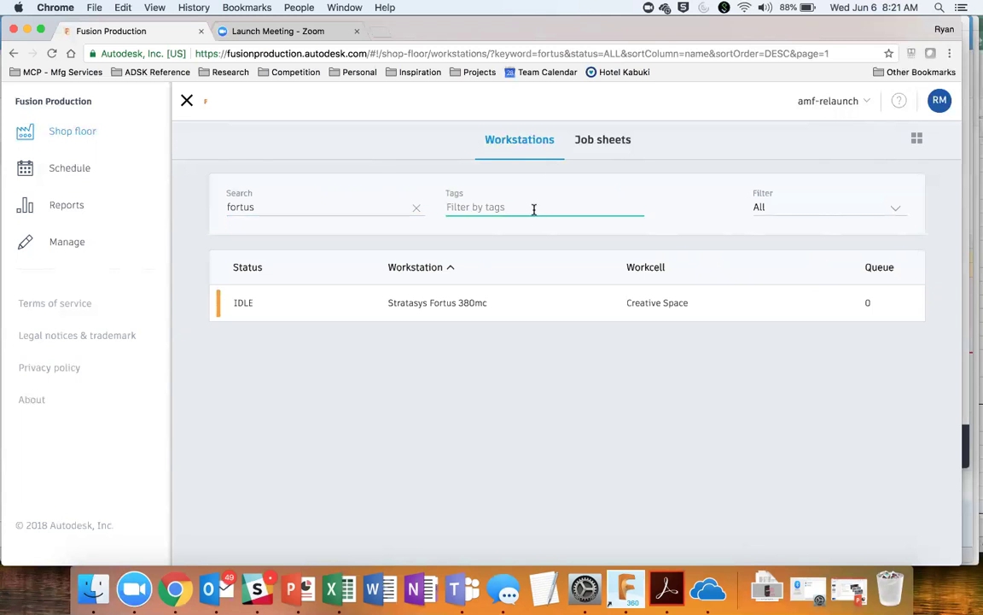
click(915, 138)
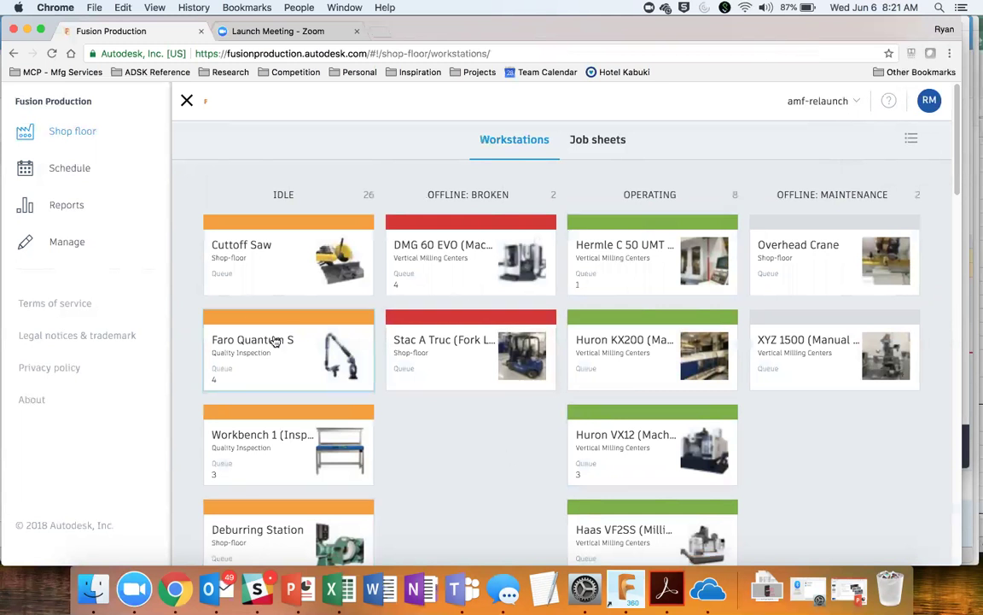
click(610, 259)
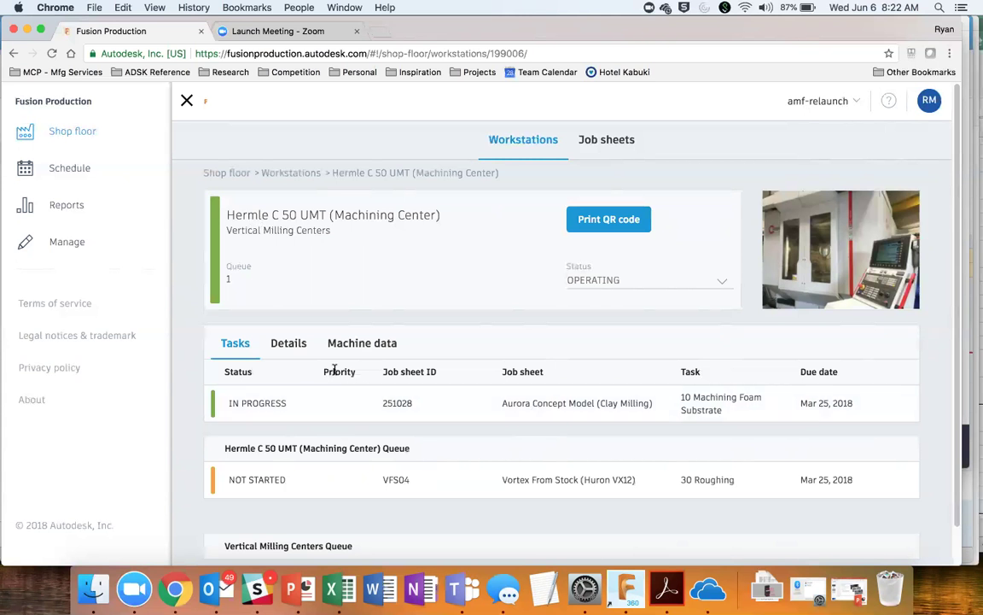
Step: Check the Hermle C 50 UMT's tags, then show its last-24-hours hourly utilization chart
scroll(274, 476, down, 2)
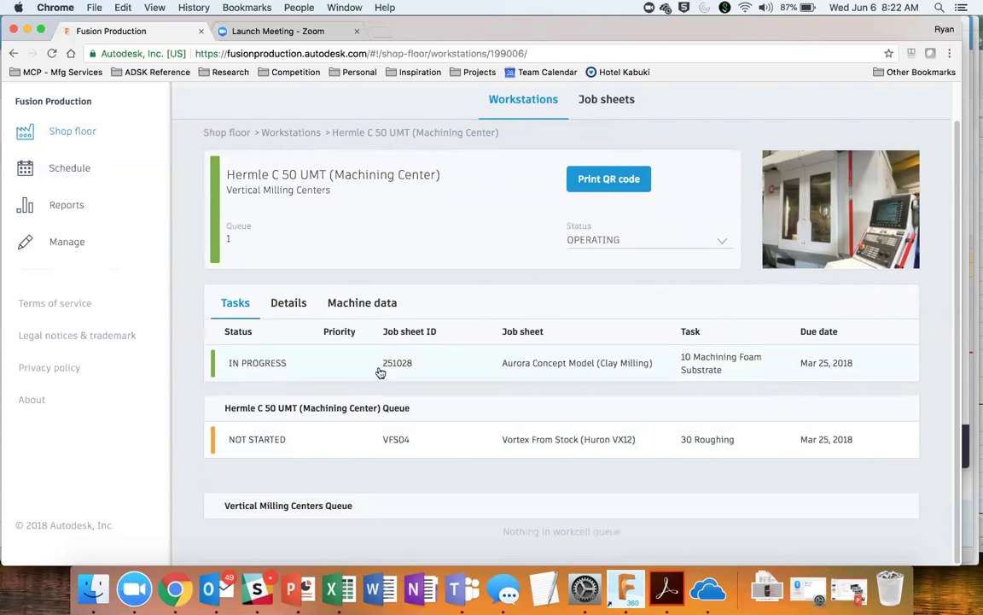
click(289, 304)
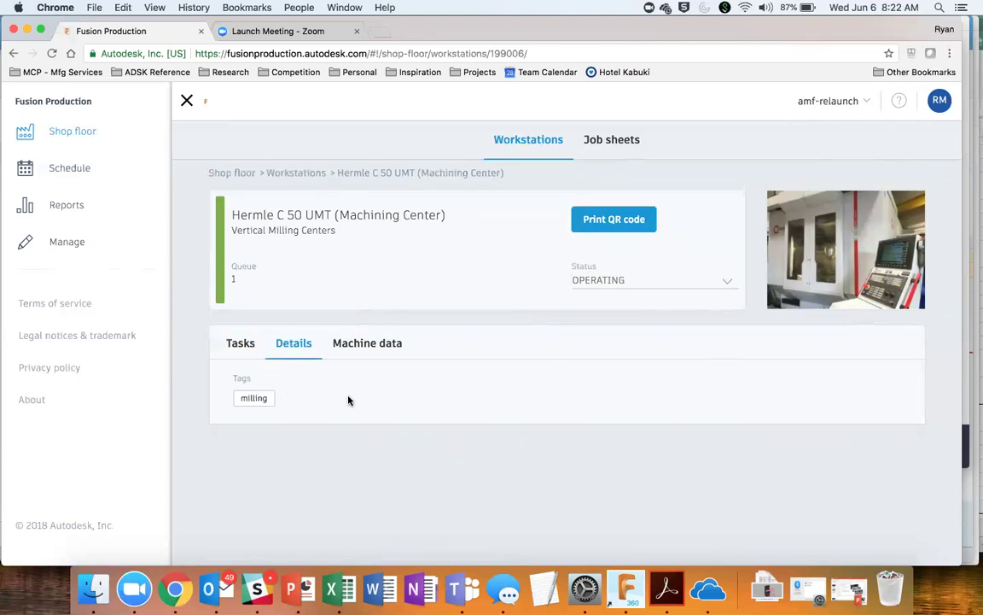
click(380, 342)
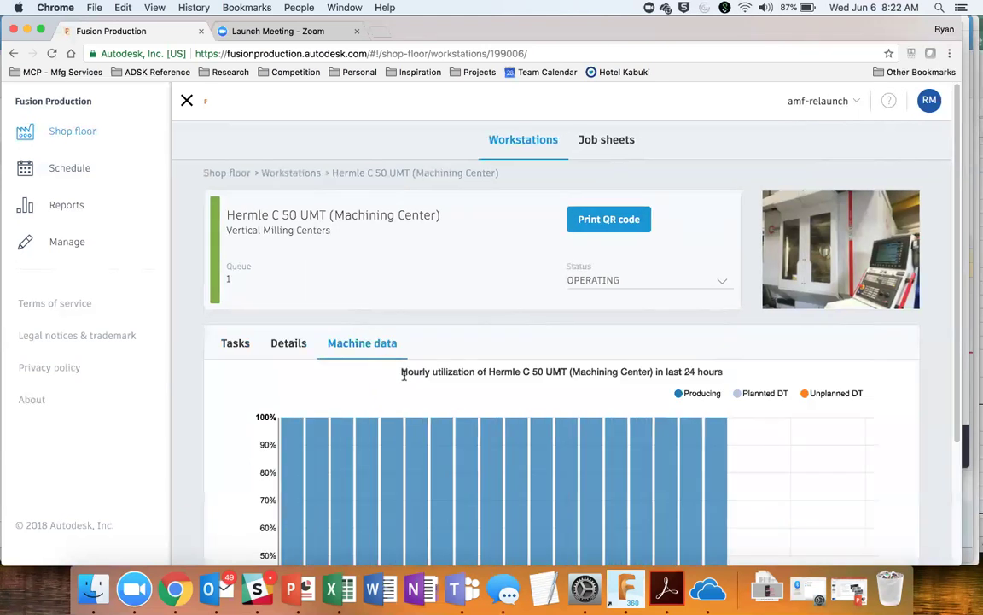
Step: Inspect the utilization chart, then open job sheet 251028 from the Hermle's in-progress task
scroll(403, 373, down, 4)
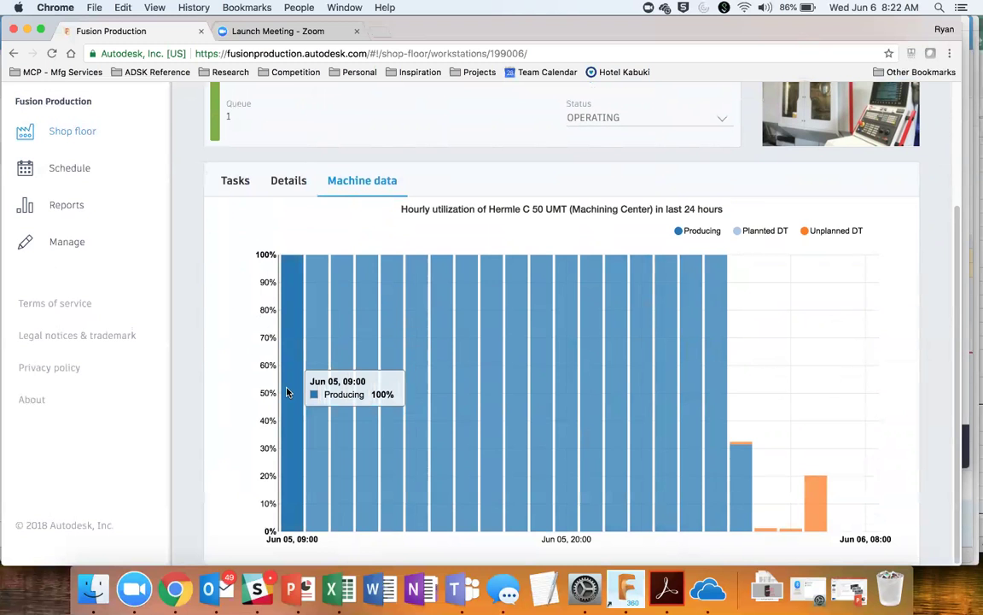
scroll(709, 427, down, 1)
scroll(710, 427, up, 1)
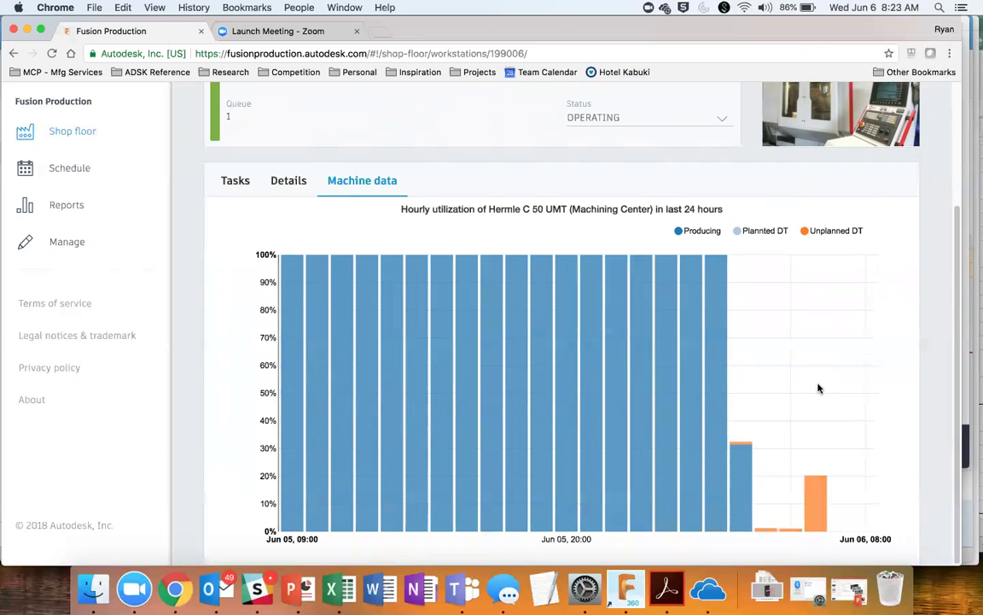
scroll(817, 388, up, 2)
scroll(818, 389, up, 4)
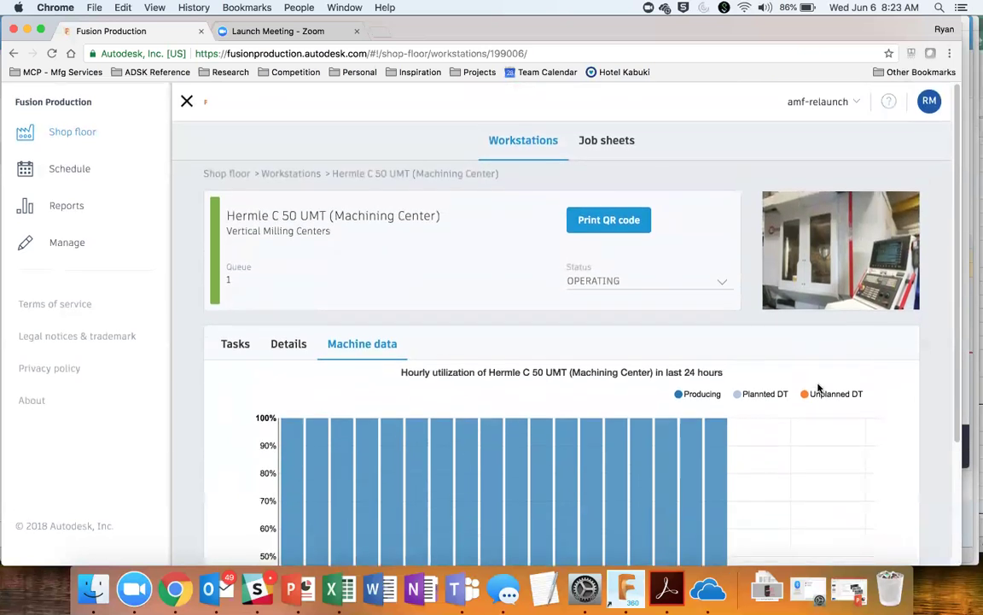
click(237, 346)
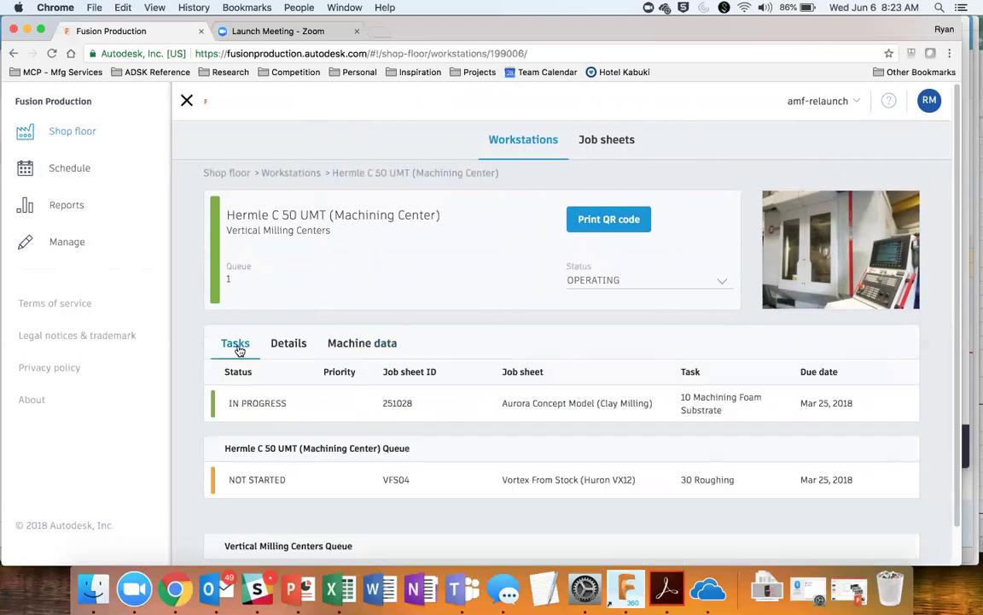
click(264, 403)
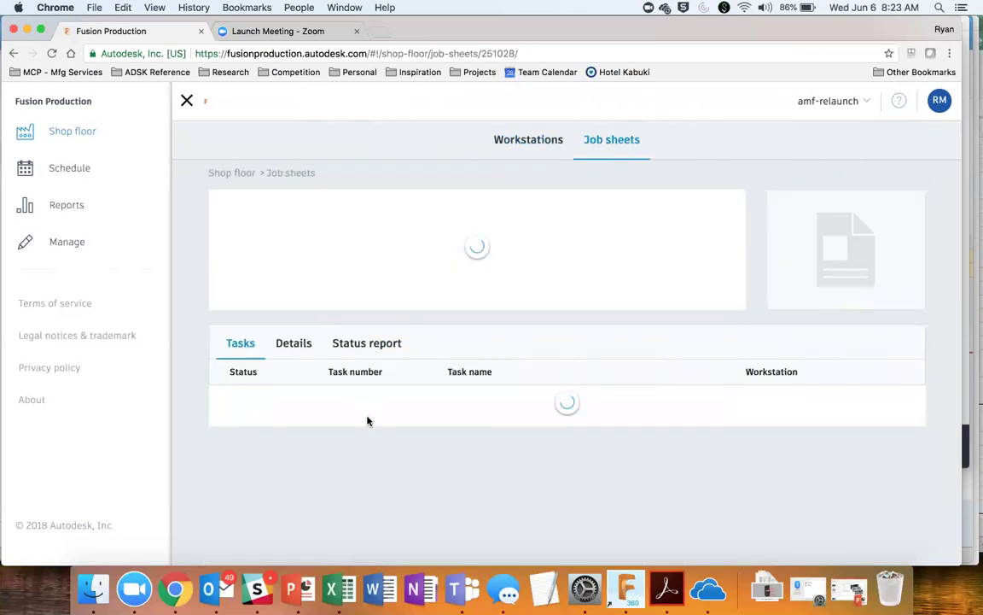
Step: Rotate the car thumbnail side-on and open Task 10, Machining Foam Substrate
scroll(363, 417, down, 3)
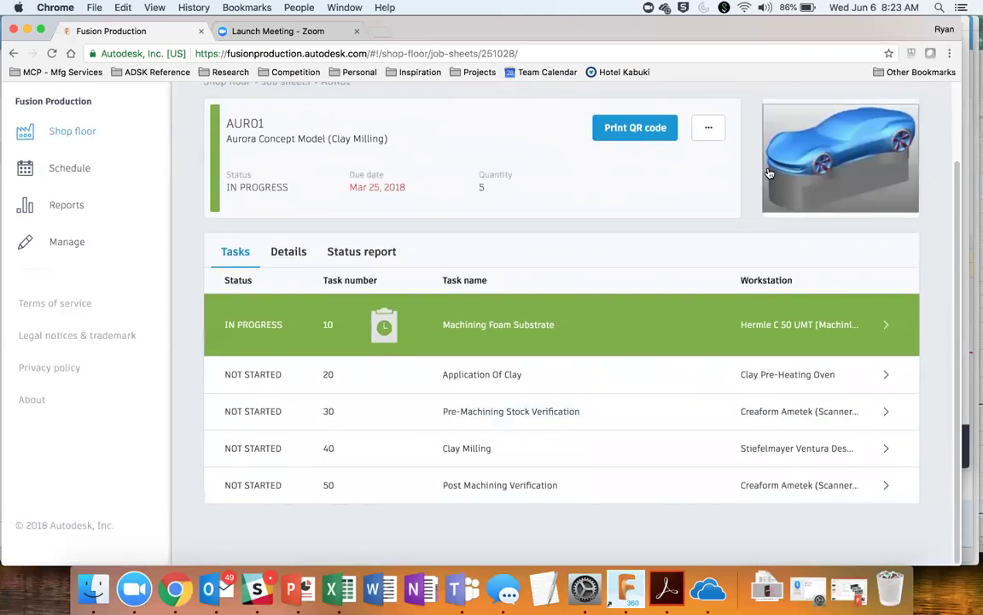
drag(773, 159, 883, 114)
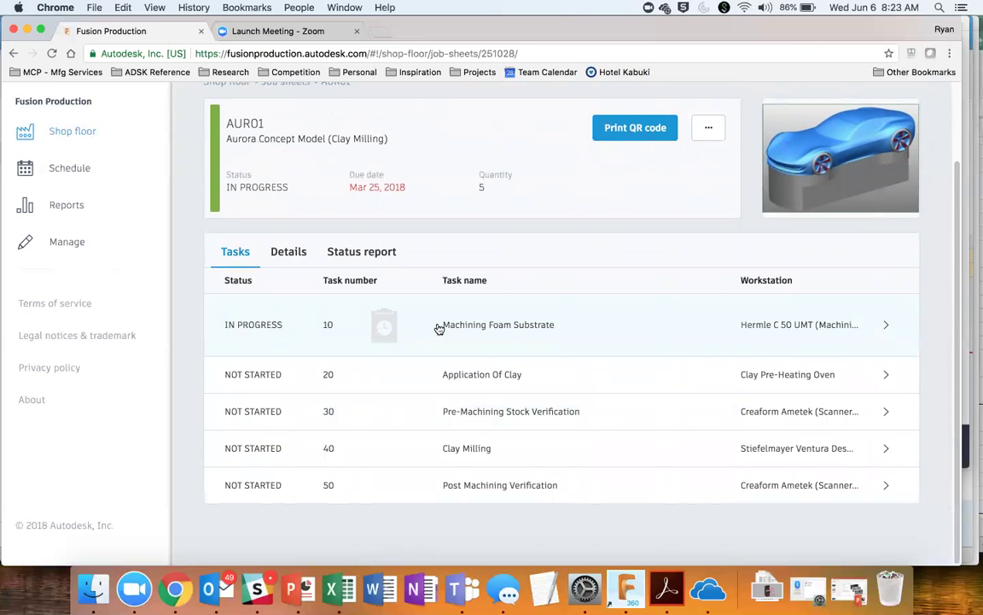
click(438, 329)
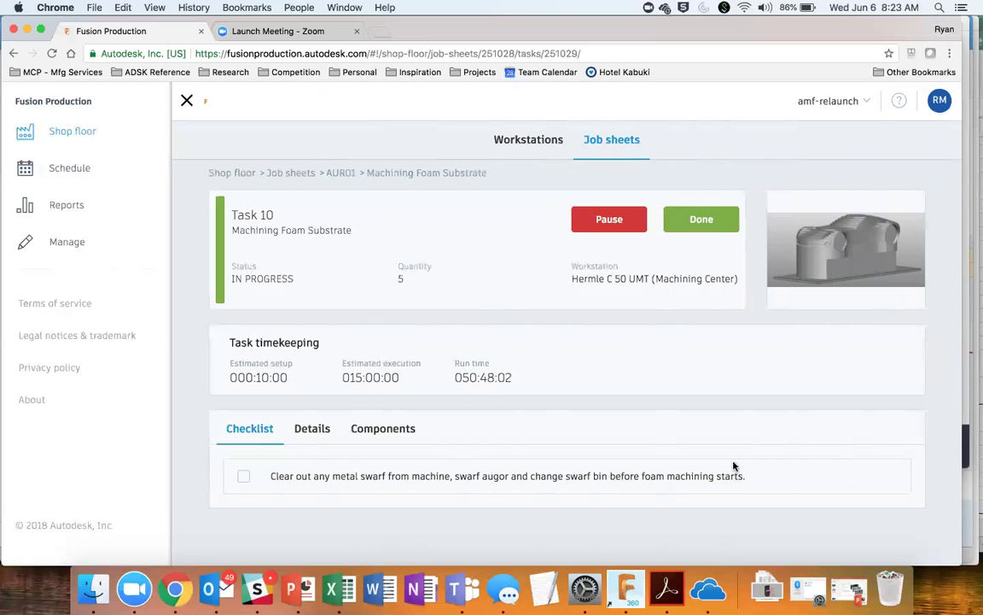
Step: Review the task's foam glue note, components and checklist, then return to the AUR01 job sheet
click(314, 428)
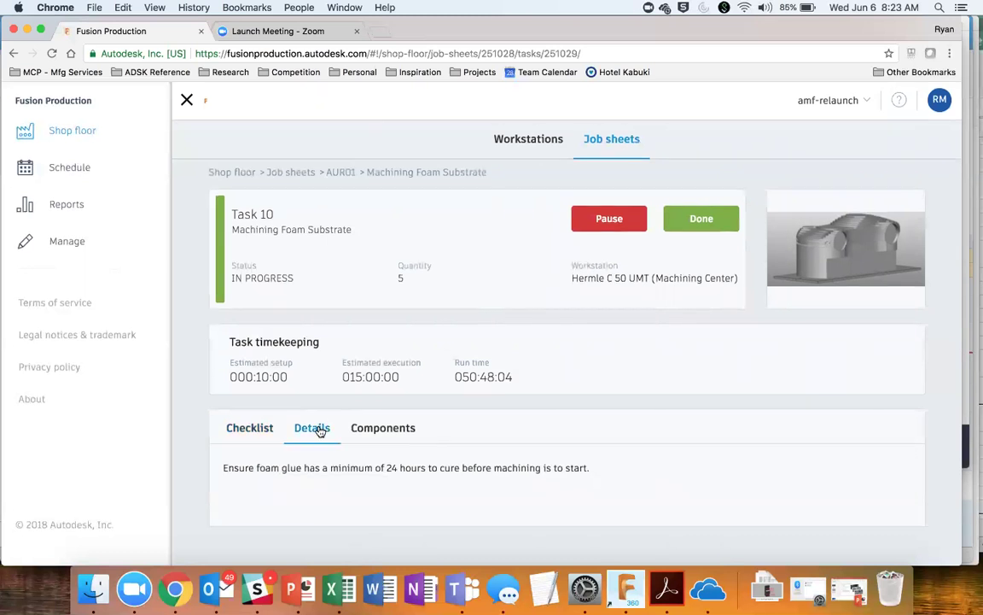
drag(238, 468, 536, 472)
click(391, 431)
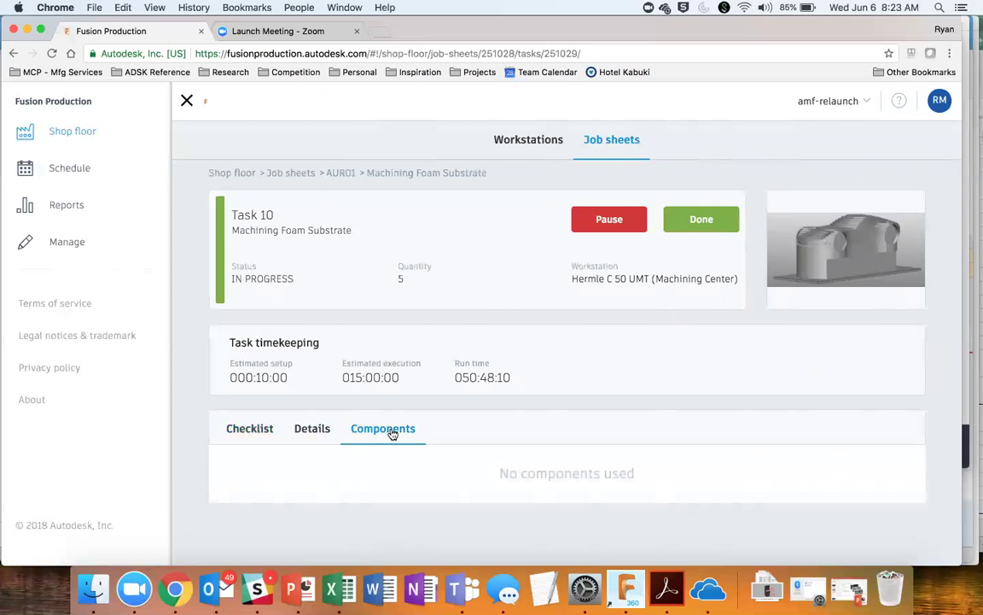
click(314, 429)
click(254, 432)
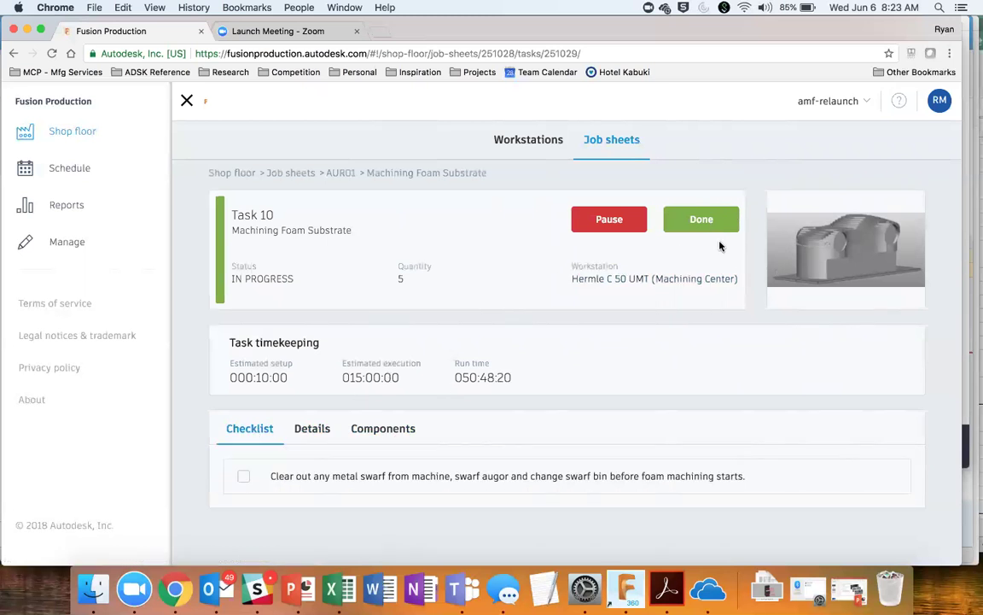
click(340, 174)
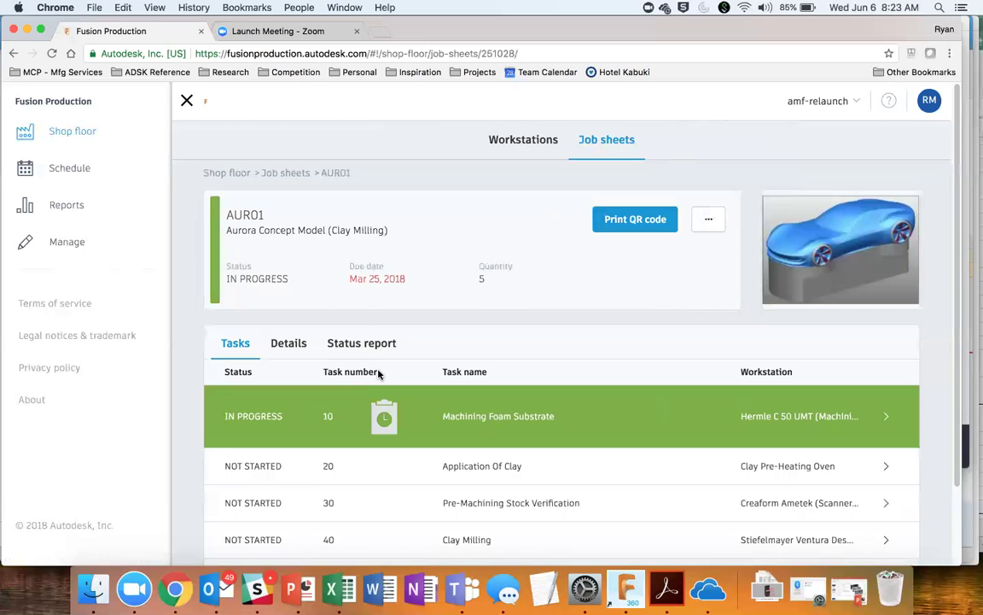
Step: Read the Application Of Clay task's written instructions, then return to the AUR01 job sheet
scroll(377, 373, down, 2)
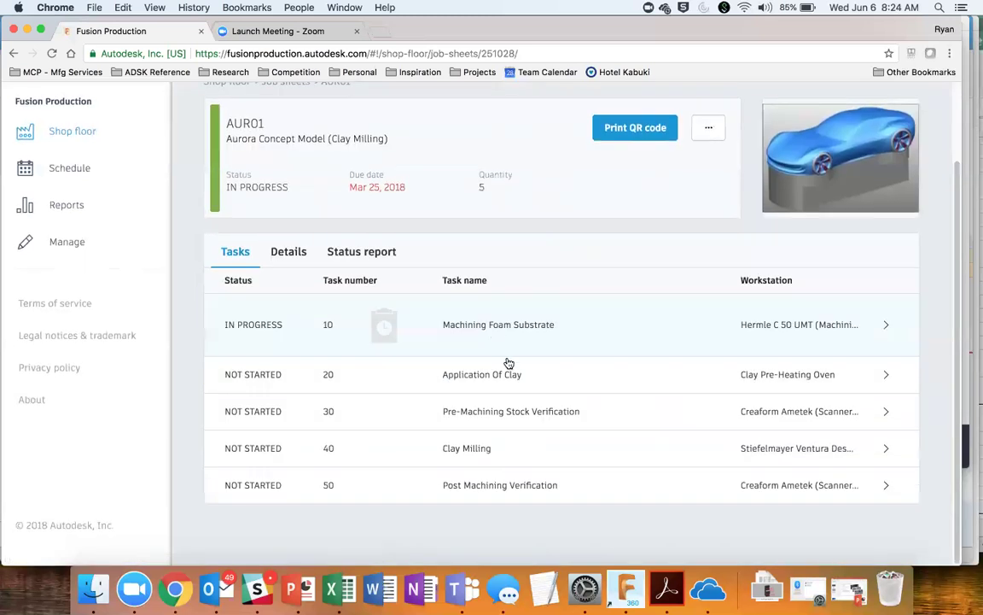
click(507, 379)
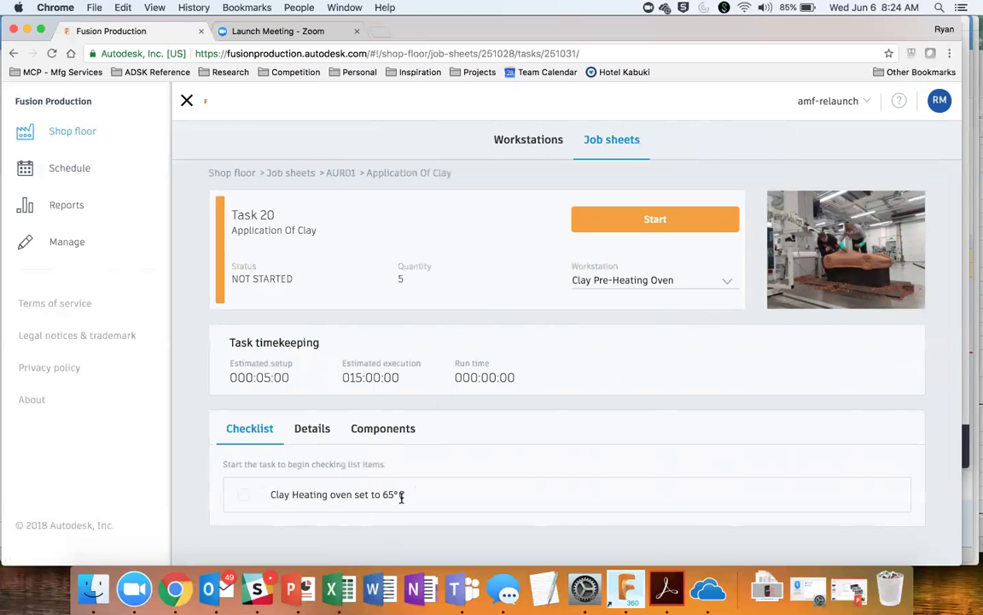
click(312, 426)
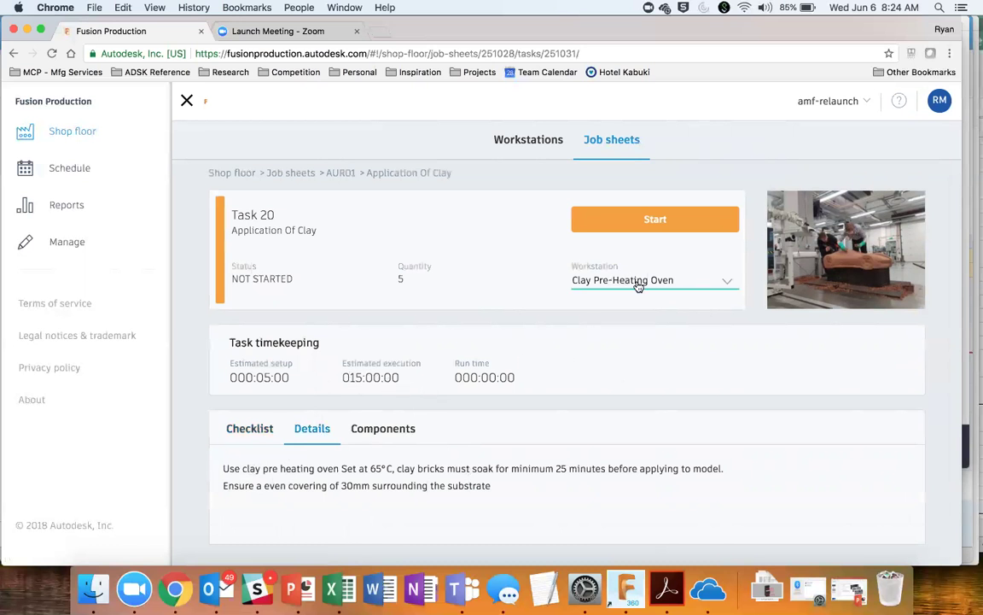
click(341, 173)
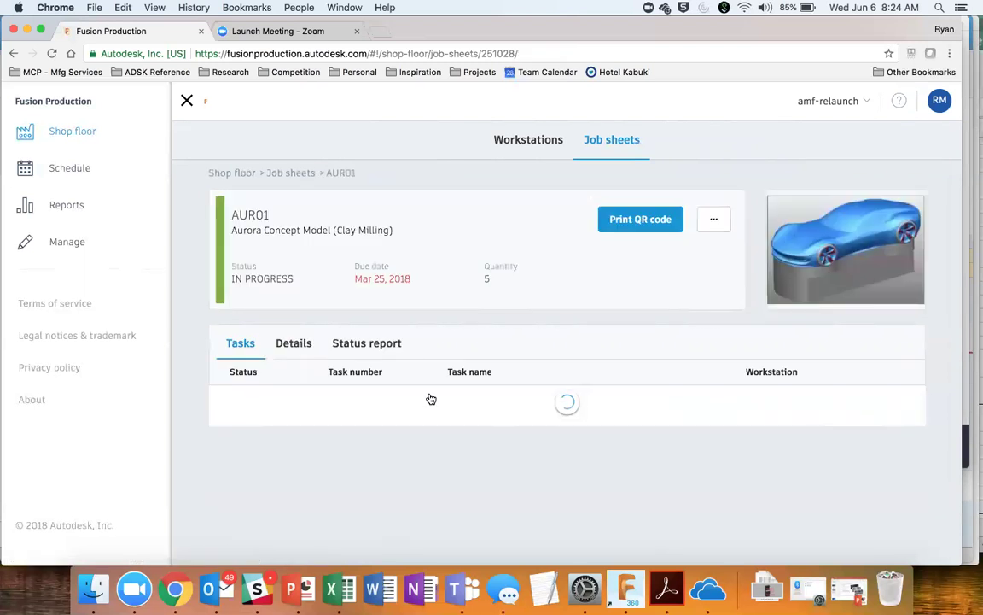
Step: Review the Clay Milling task's details and components, then go to the shop-floor Workstations board
scroll(427, 397, down, 3)
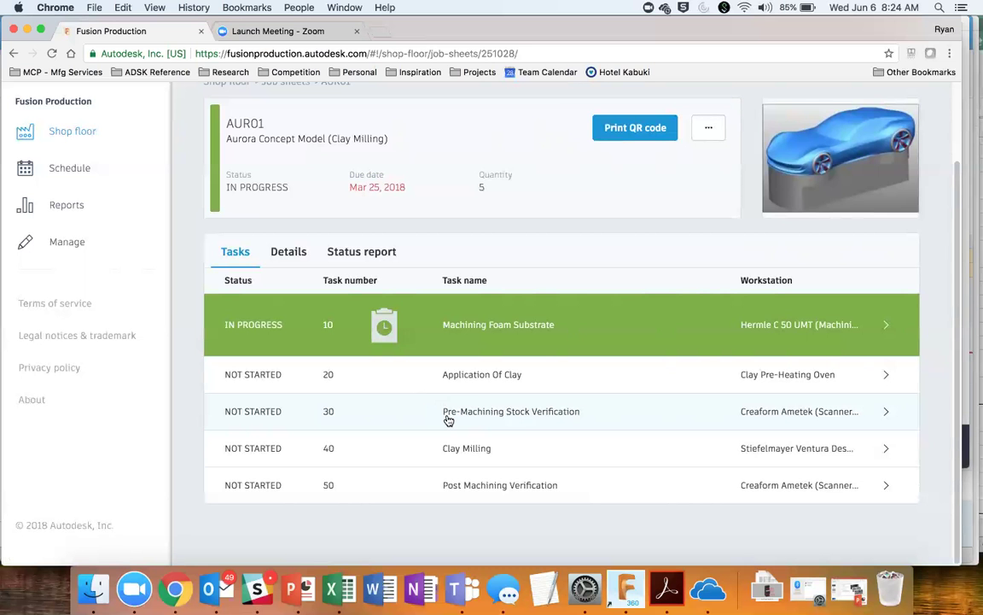
click(453, 461)
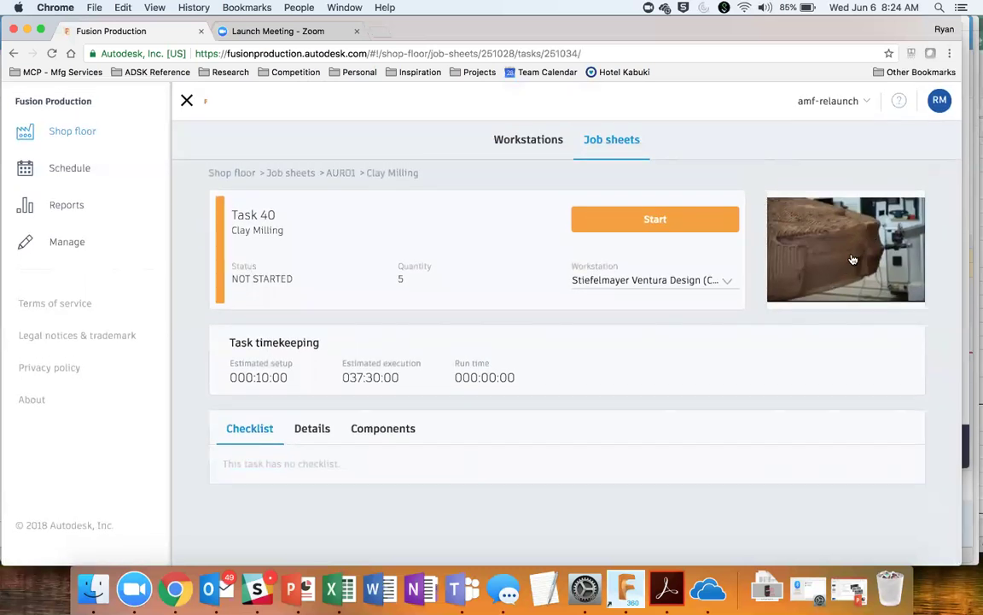
click(320, 435)
click(397, 434)
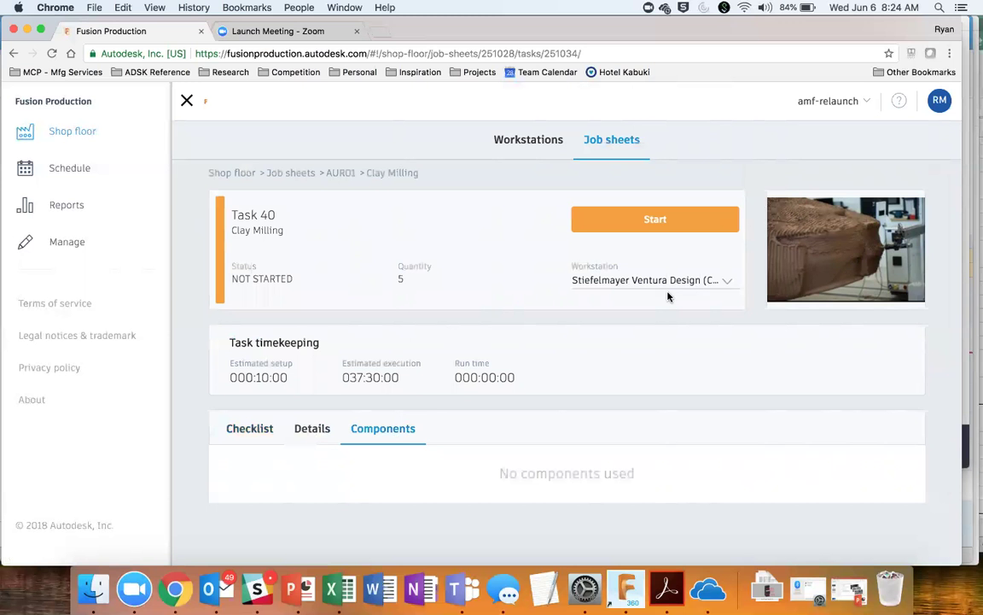
click(544, 142)
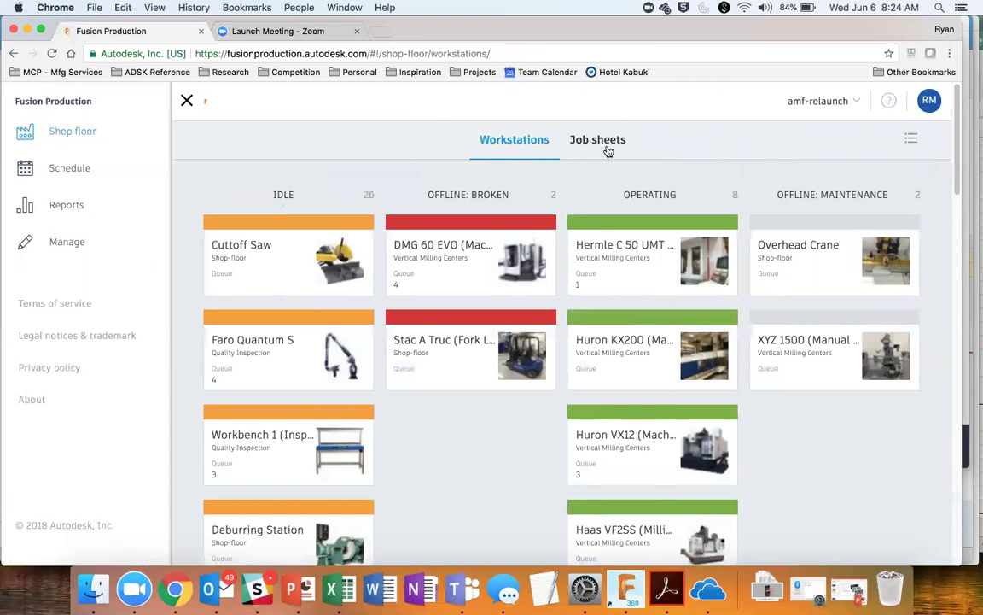
click(602, 143)
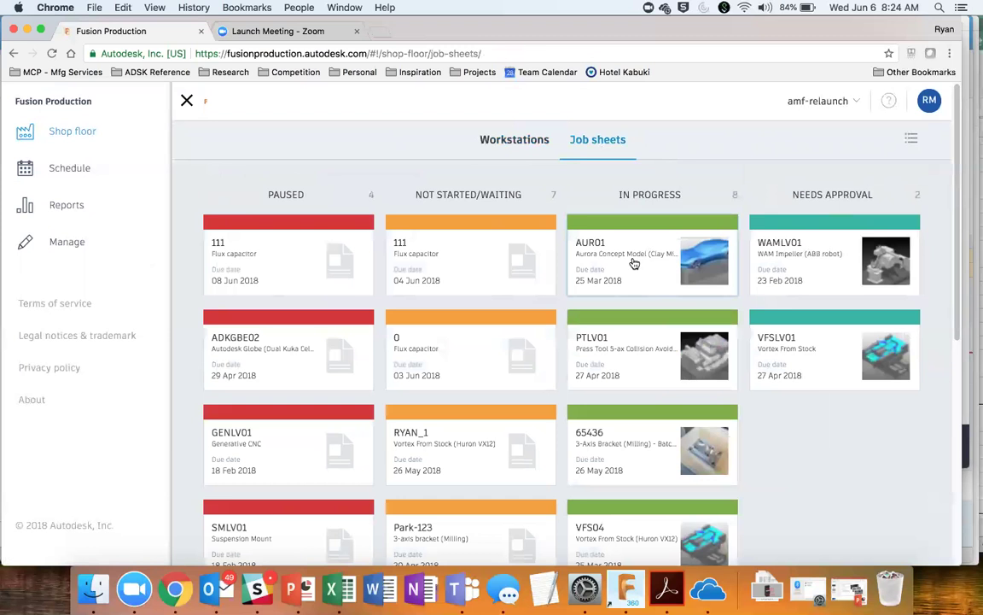
Step: Scroll through the Paused, Not started, In progress and Needs approval job sheets and open VFS04
scroll(634, 264, down, 2)
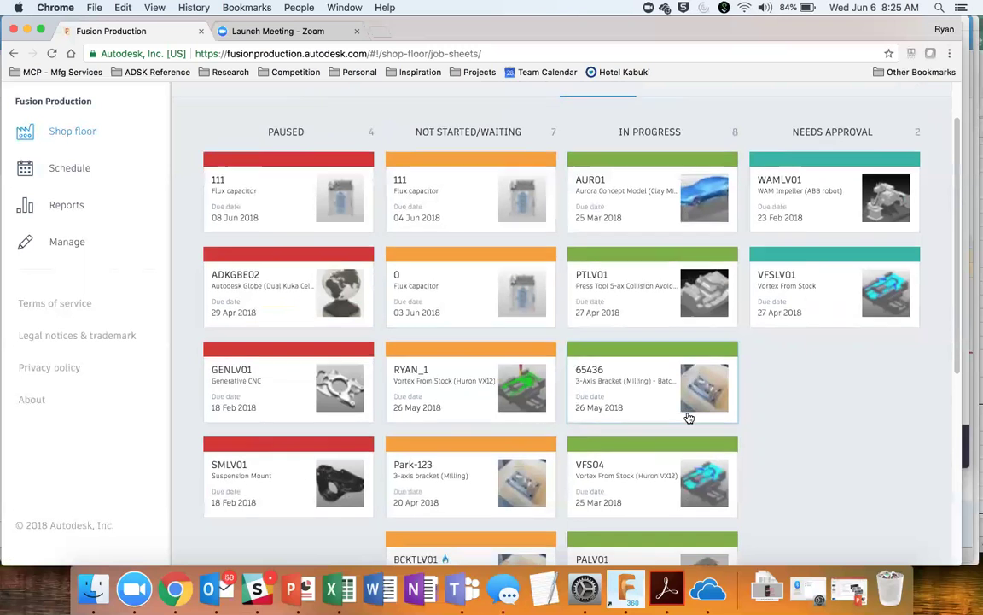
scroll(688, 416, down, 5)
scroll(689, 417, down, 2)
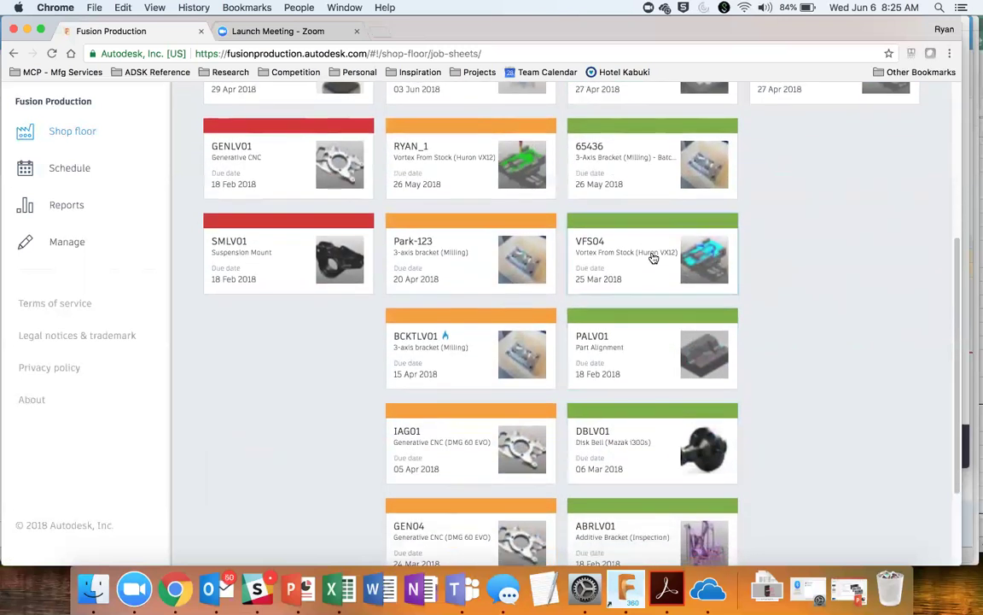
click(619, 243)
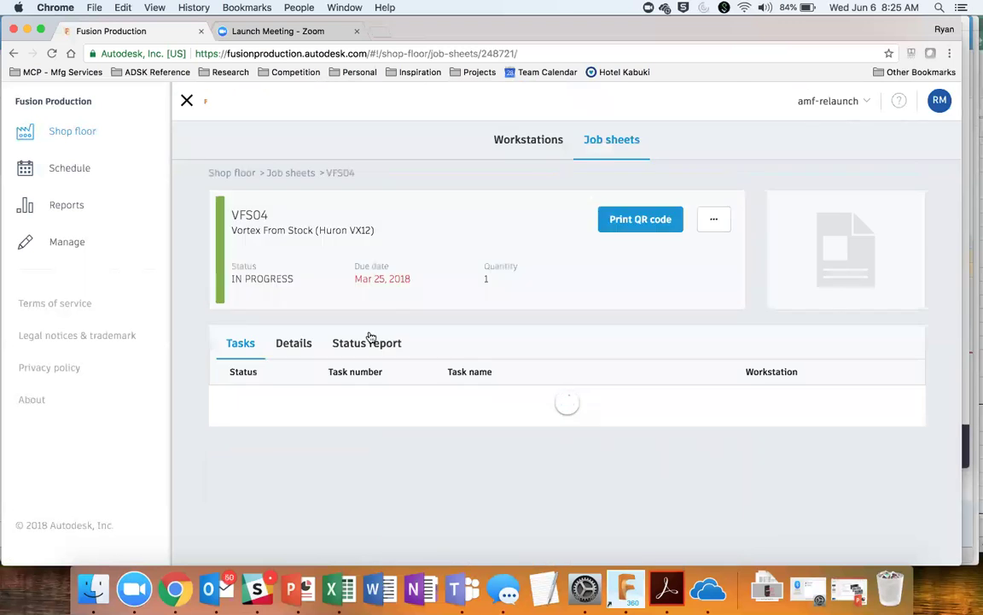
Step: Preview the VFS04 part image, then open its project details and the Vortex from Stock shared view
scroll(452, 413, down, 1)
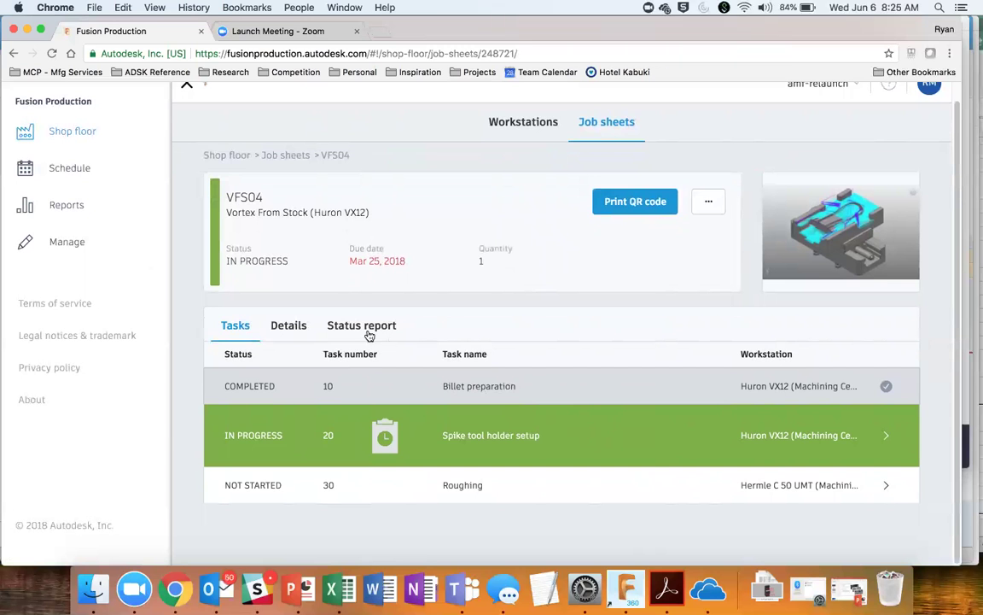
click(871, 234)
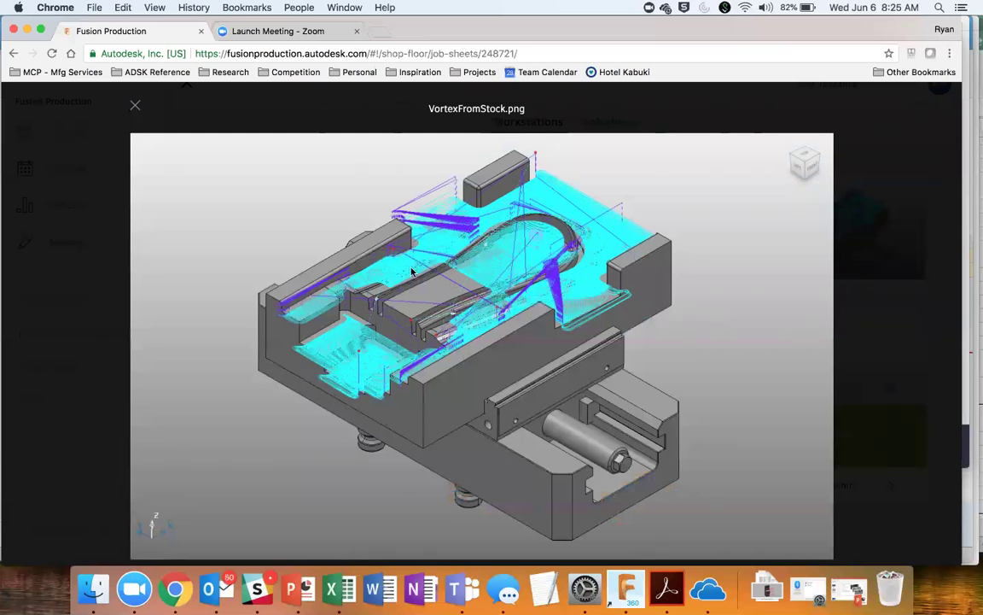
click(136, 109)
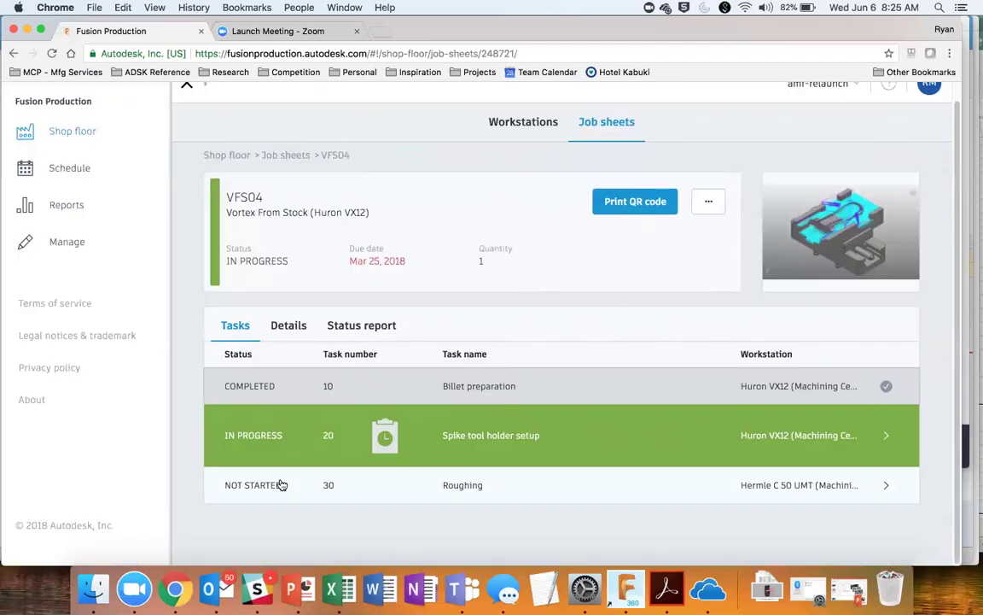
click(289, 328)
scroll(323, 428, down, 2)
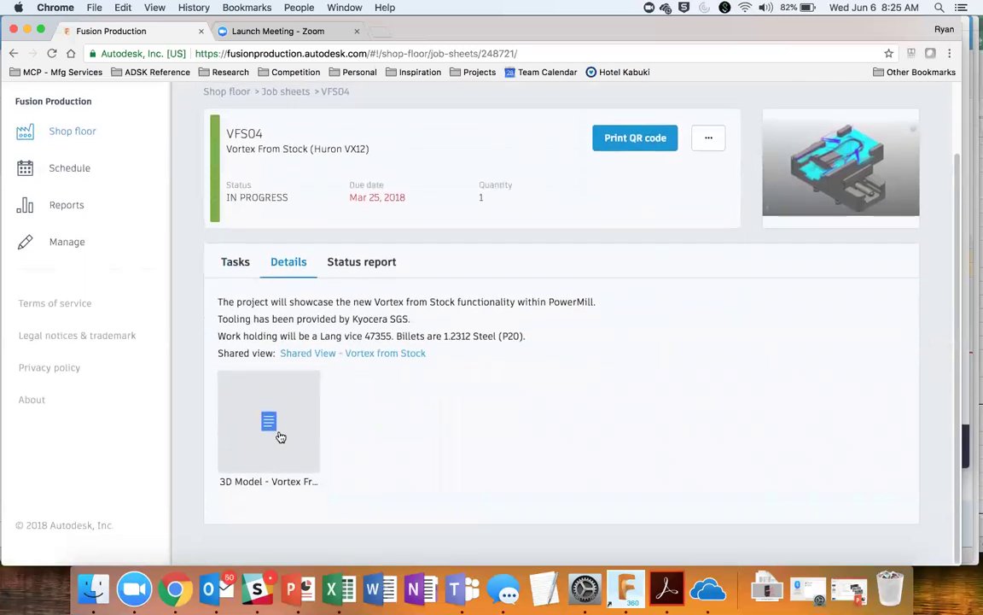
click(373, 355)
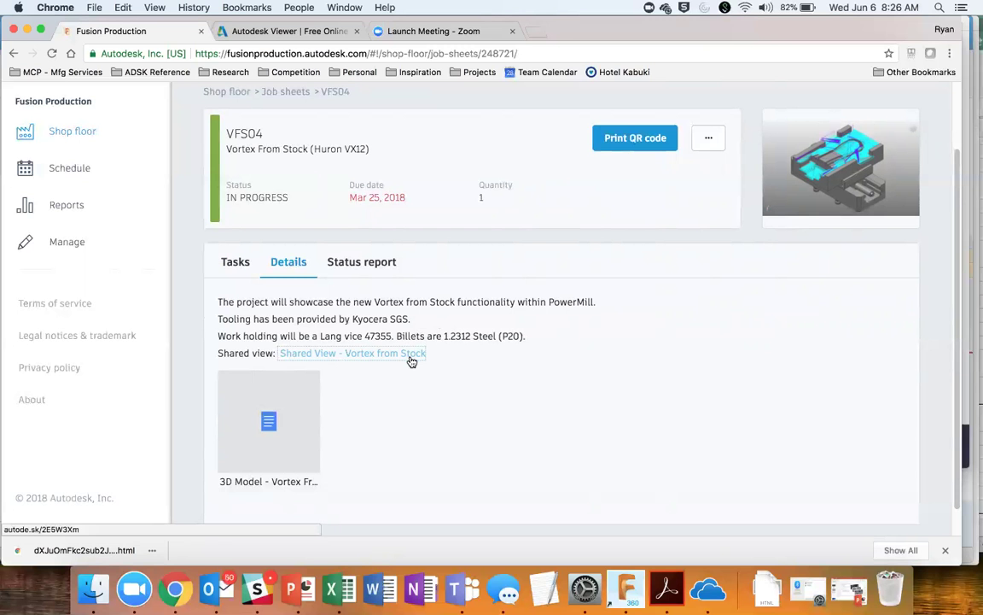
Step: Open the downloaded viewer file, then return to the Fusion Production job sheet tab
click(72, 552)
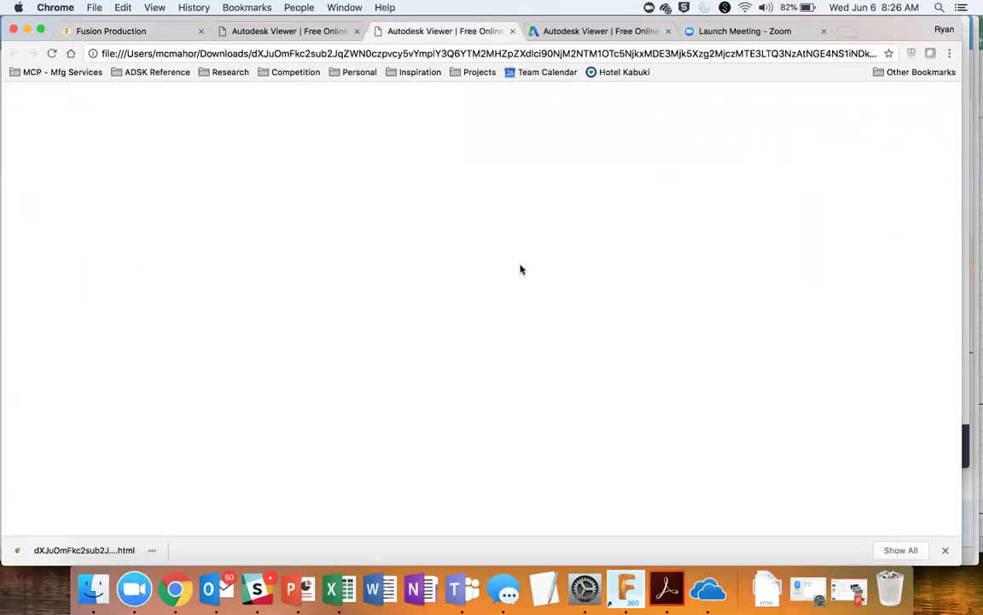
click(310, 31)
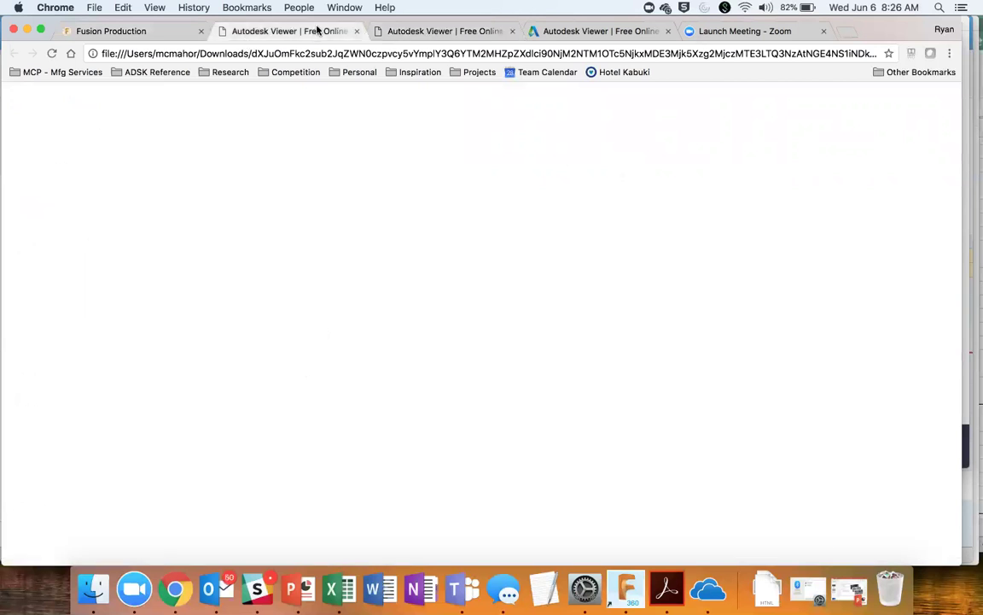
click(119, 32)
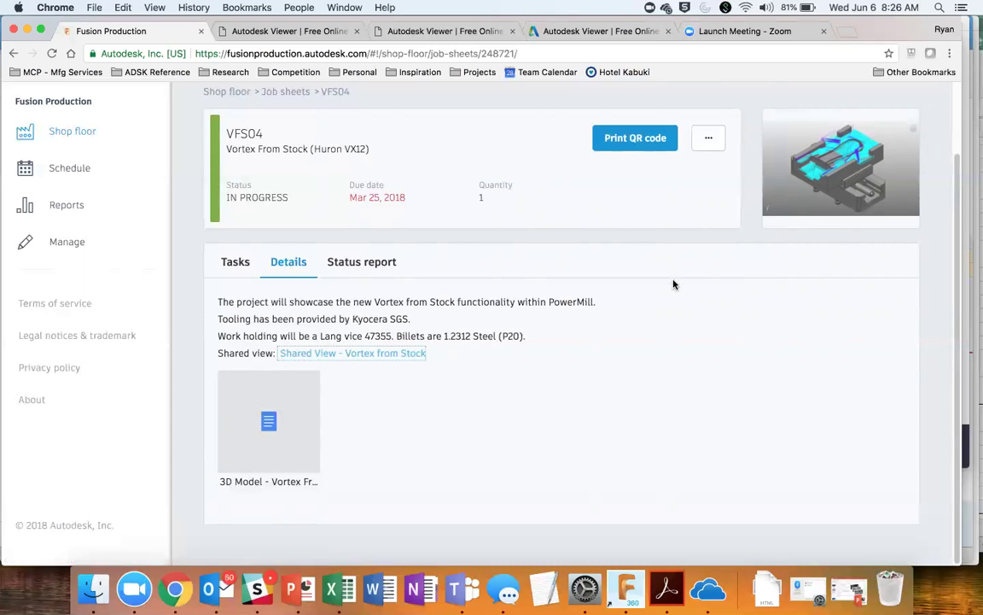
Step: Show the VFS04 status report down to the Billet preparation estimated-versus-actual timeline
click(393, 265)
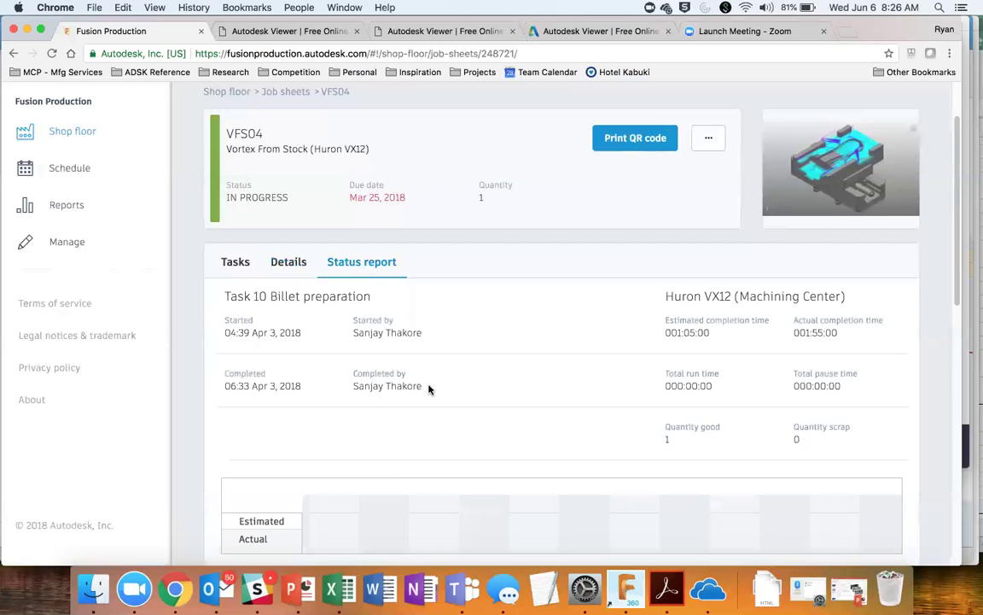
scroll(430, 388, down, 1)
scroll(429, 388, down, 2)
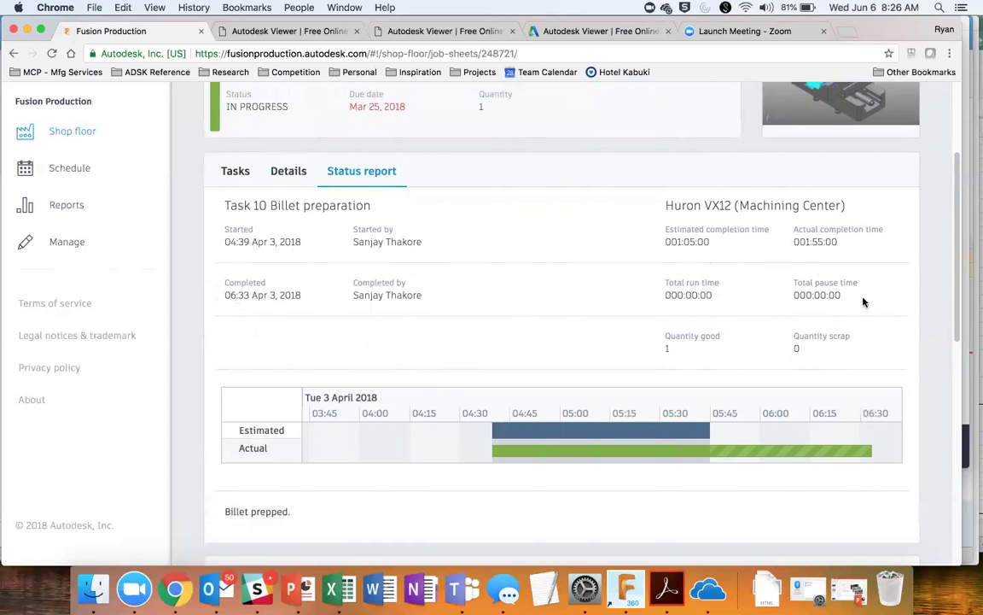
Step: Compare Task 10's Estimated and Actual bars, then shift the timeline to show 04:30 to 07:15
scroll(658, 289, up, 3)
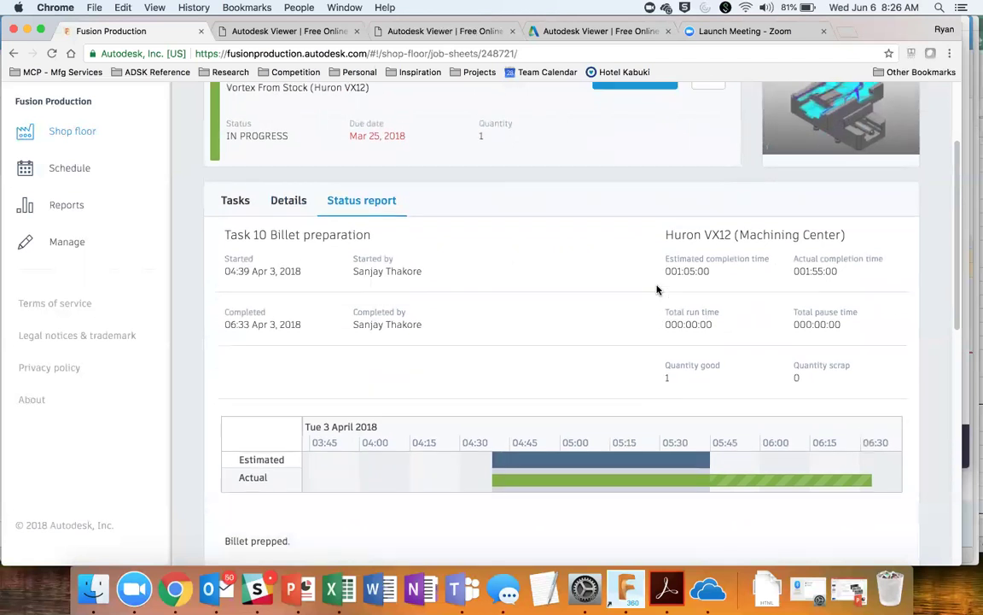
scroll(764, 346, down, 5)
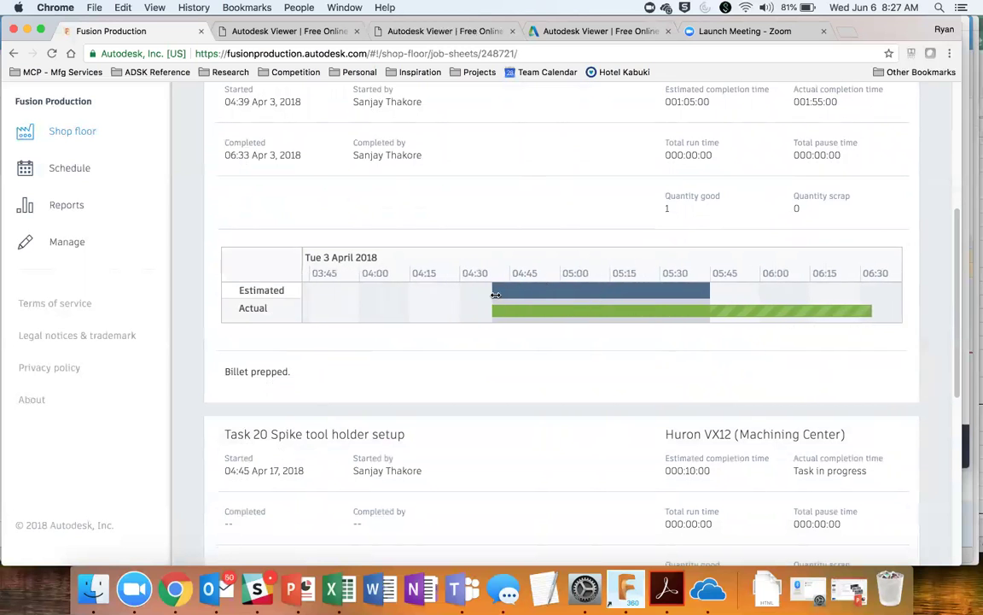
mouse_move(493, 288)
mouse_move(871, 314)
mouse_move(729, 308)
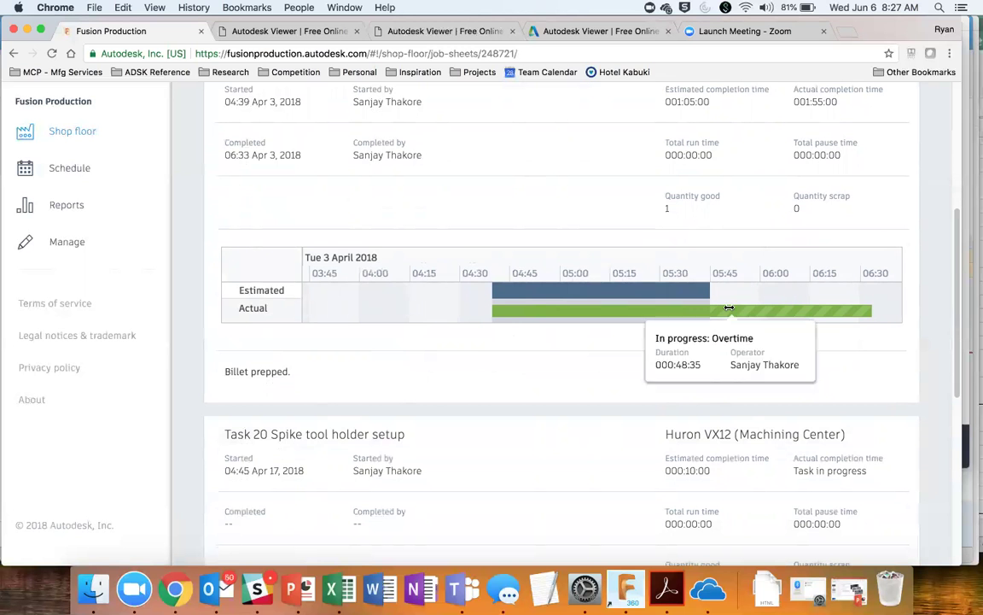
drag(729, 308, 540, 290)
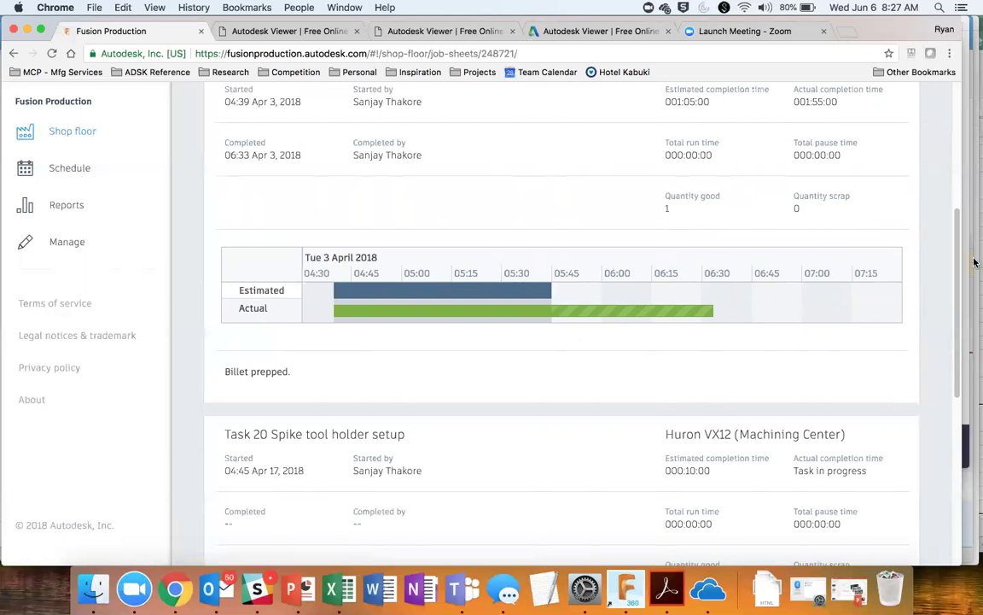
Step: Choose Print job sheet from the VFS04 job sheet's more-actions menu beside Print QR code
scroll(956, 350, up, 2)
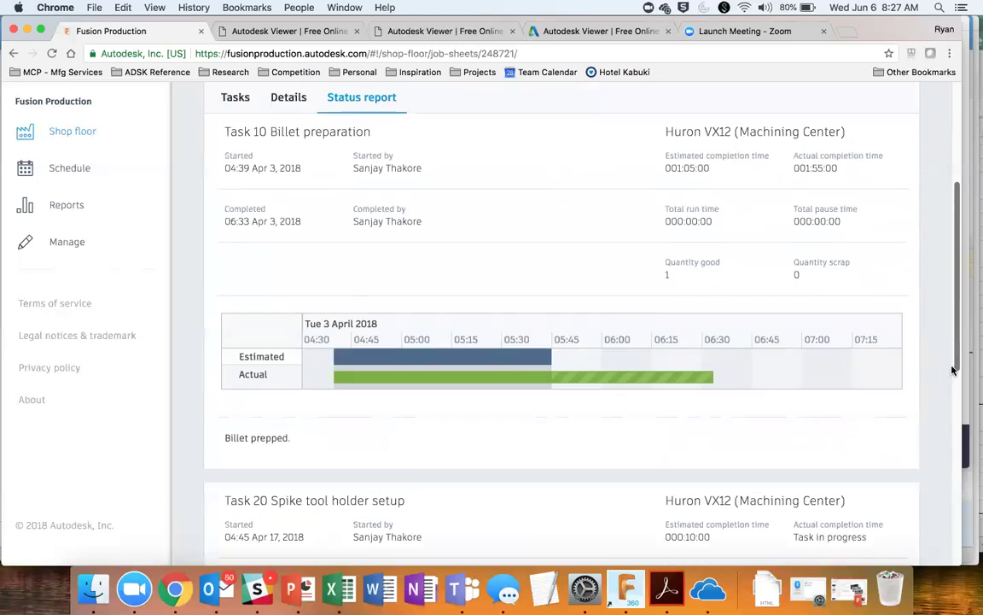
scroll(957, 356, up, 5)
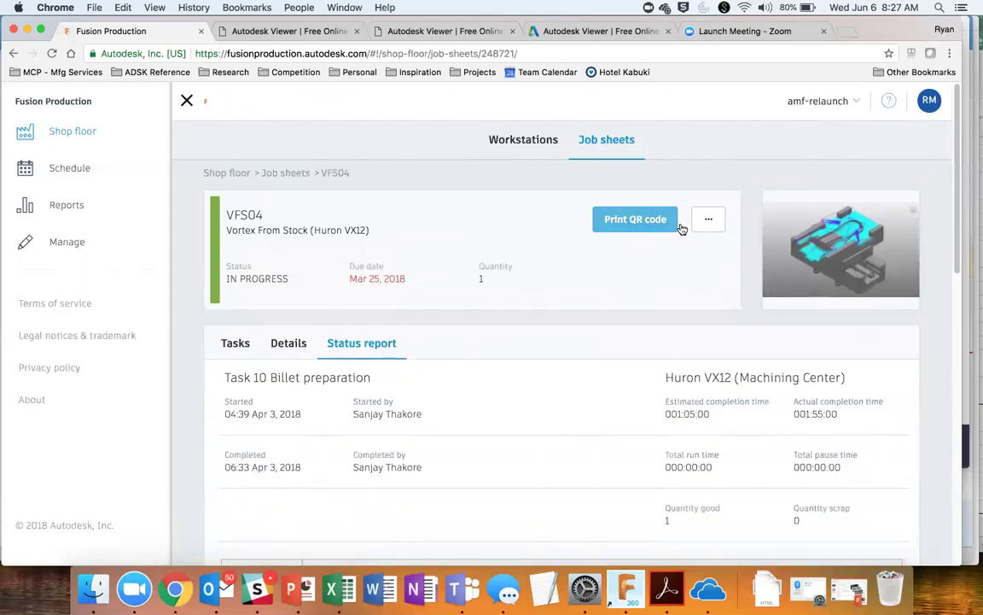
click(710, 224)
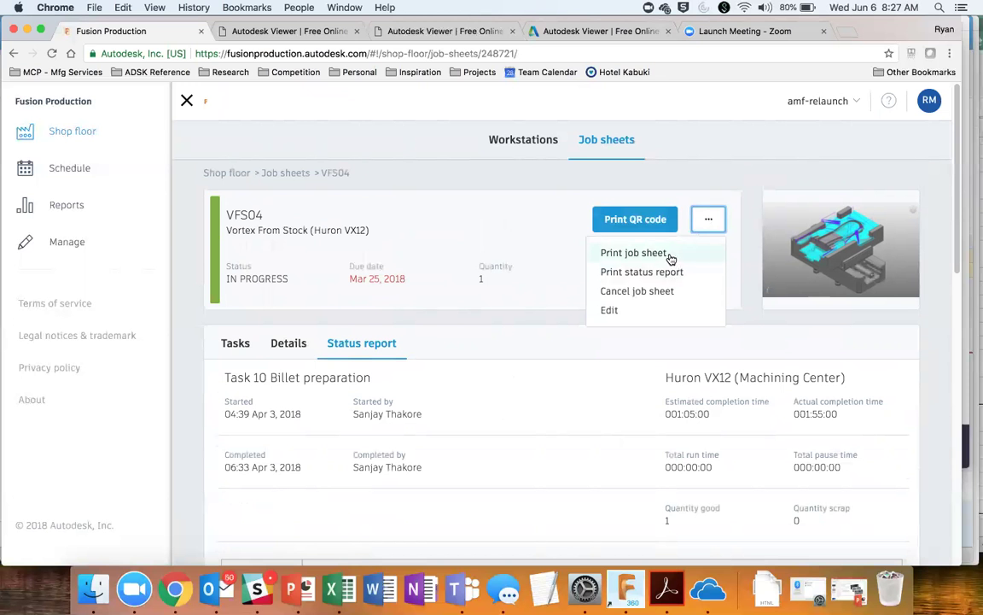
click(633, 253)
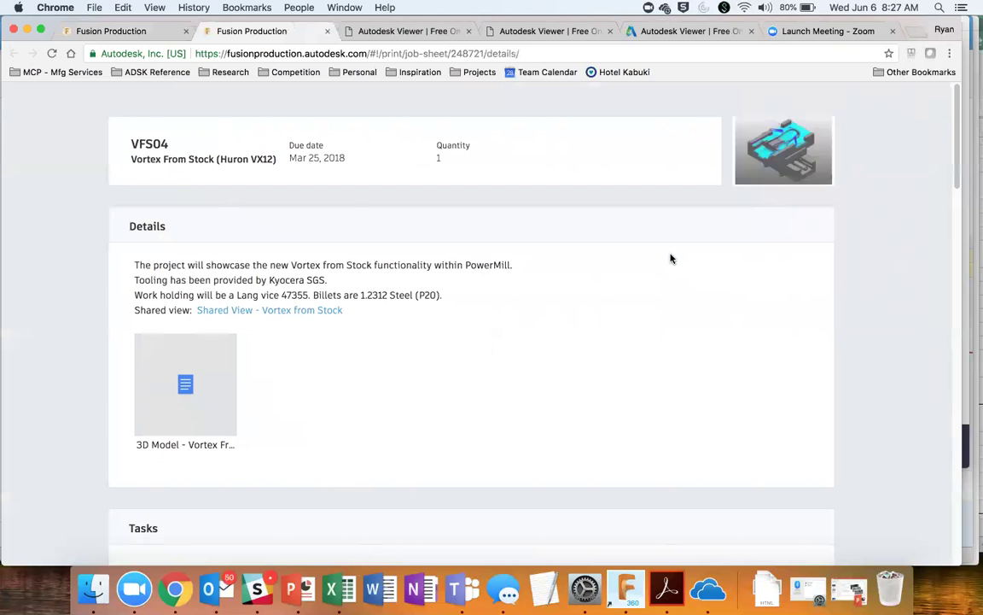
scroll(671, 259, down, 3)
scroll(670, 259, down, 2)
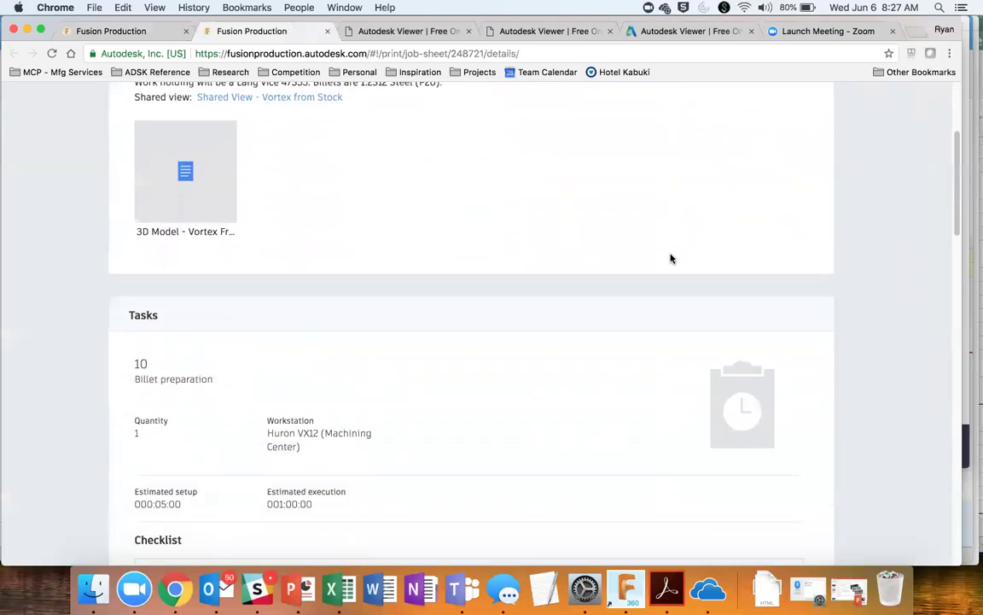
scroll(670, 259, up, 5)
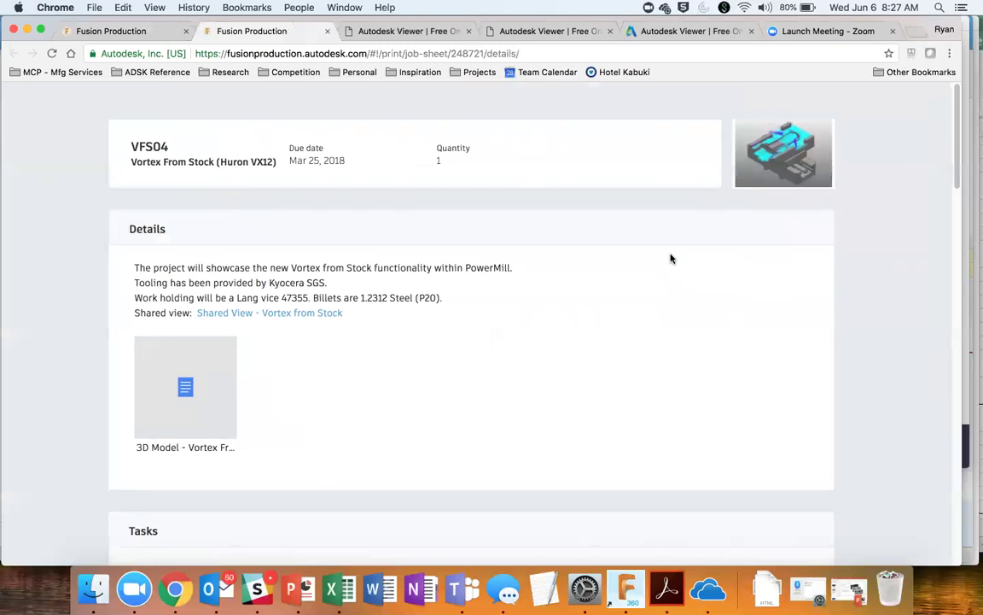
scroll(671, 259, down, 1)
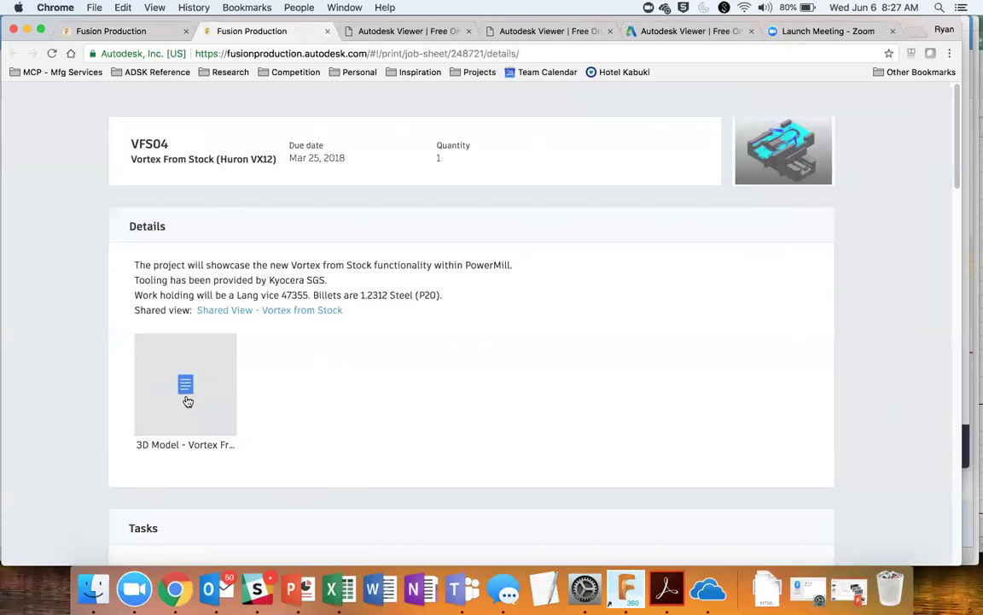
scroll(196, 404, down, 3)
scroll(195, 403, down, 5)
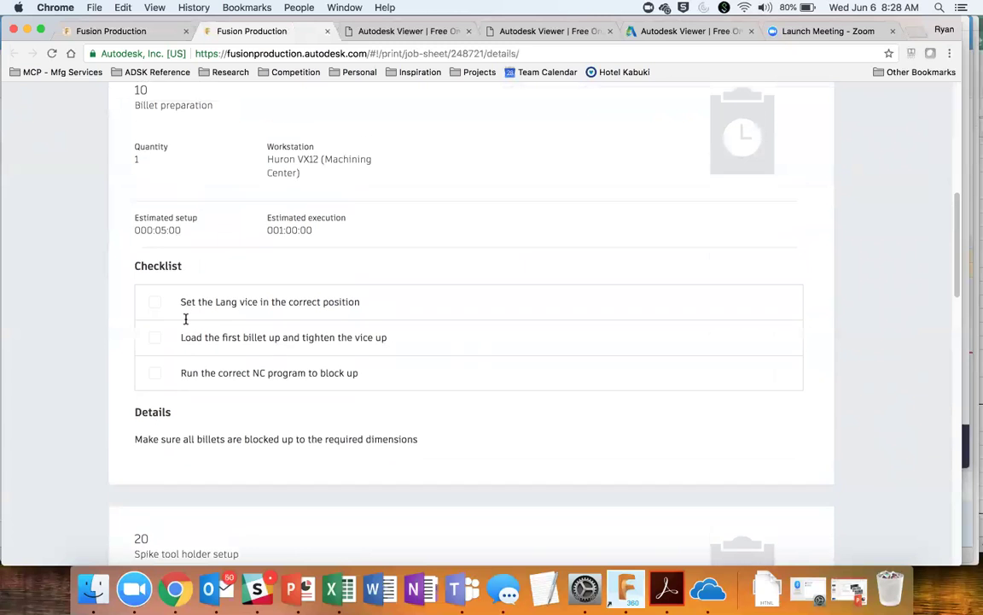
scroll(184, 319, up, 2)
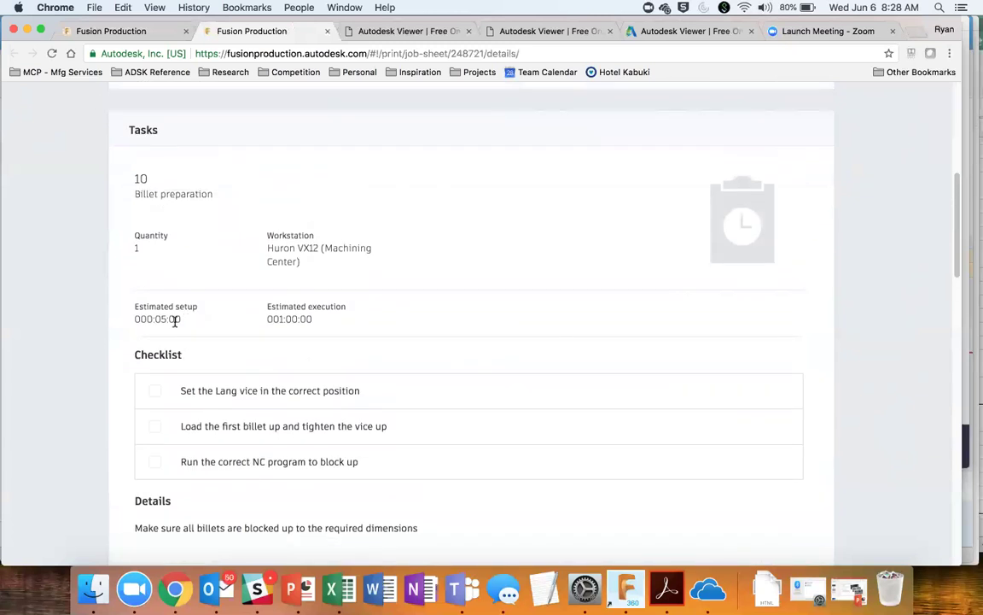
scroll(304, 421, down, 4)
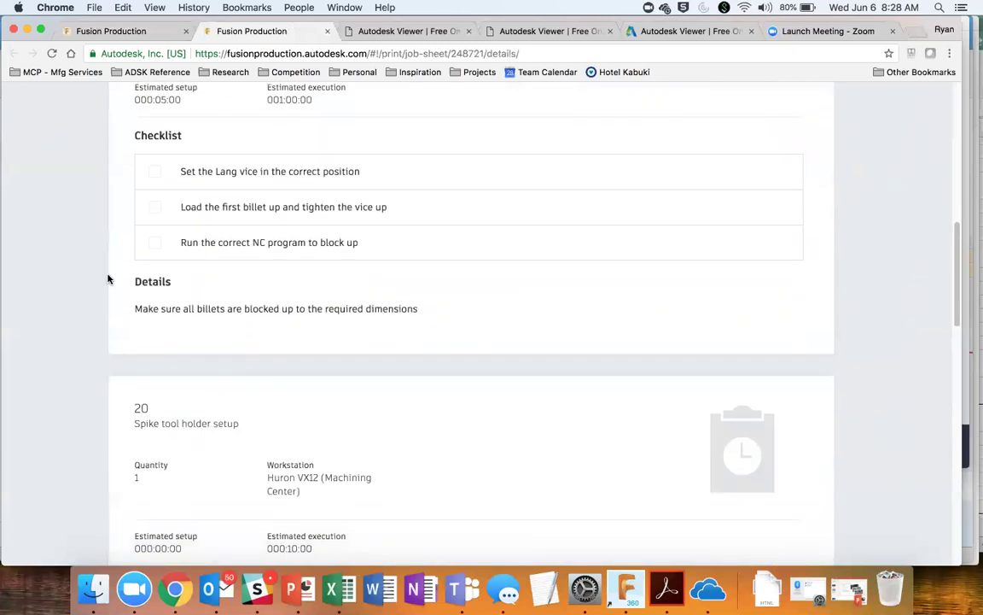
scroll(266, 342, down, 1)
scroll(266, 341, down, 4)
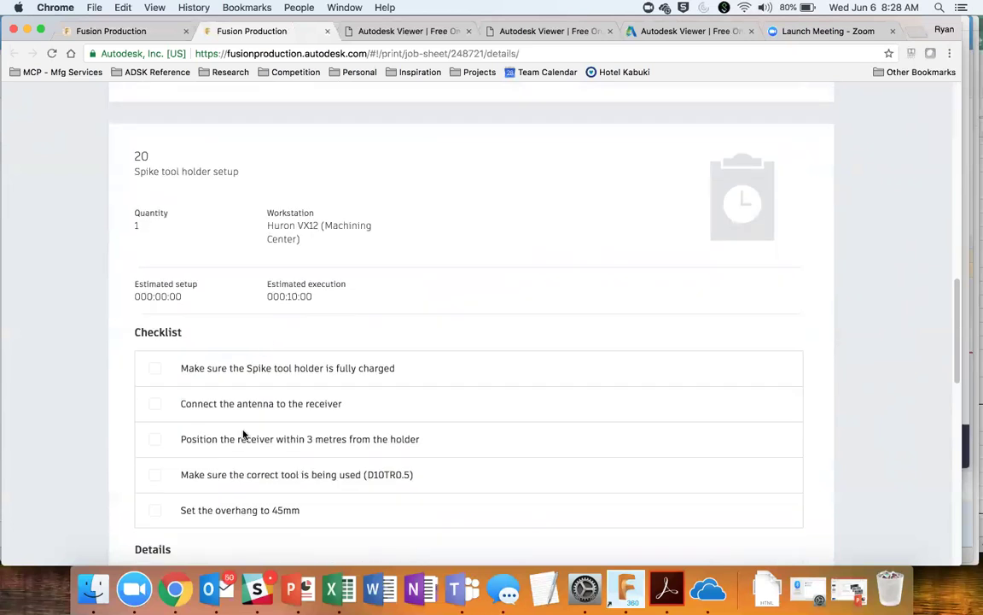
scroll(187, 475, down, 4)
scroll(306, 483, down, 10)
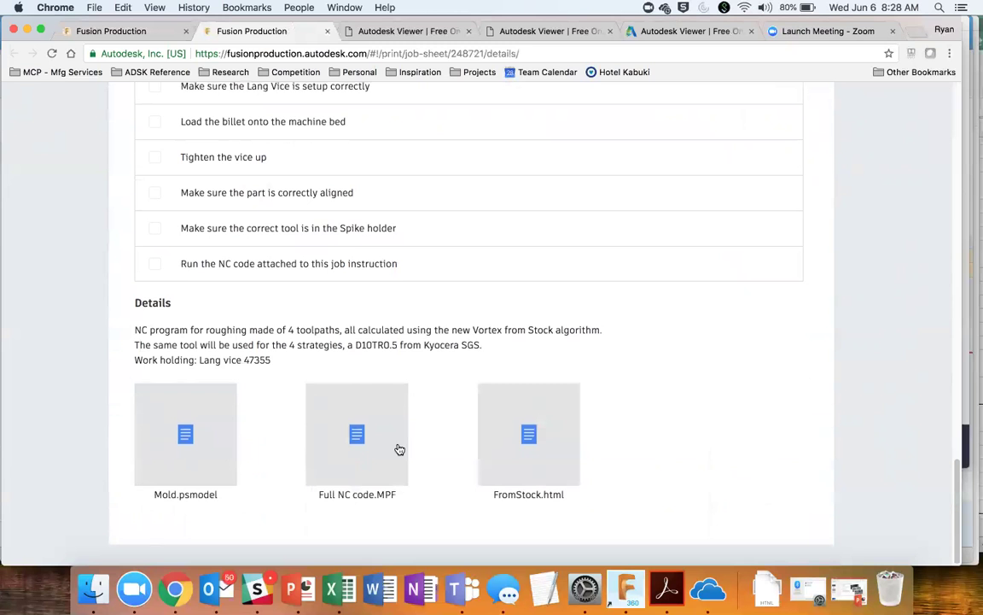
scroll(399, 449, up, 20)
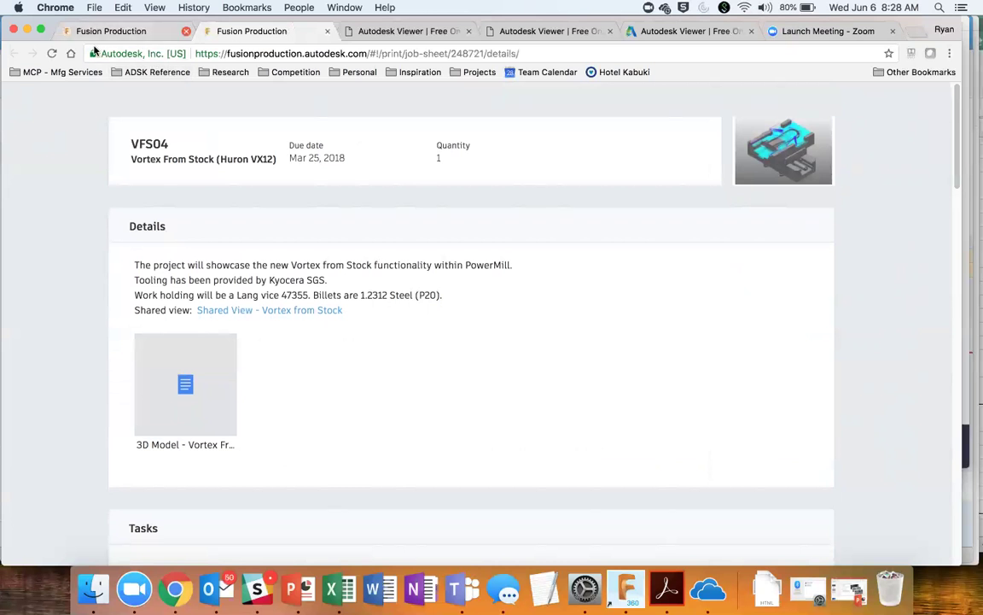
Step: Return to job sheet VFS04, then open Schedule and scroll through the workstation queues
click(143, 31)
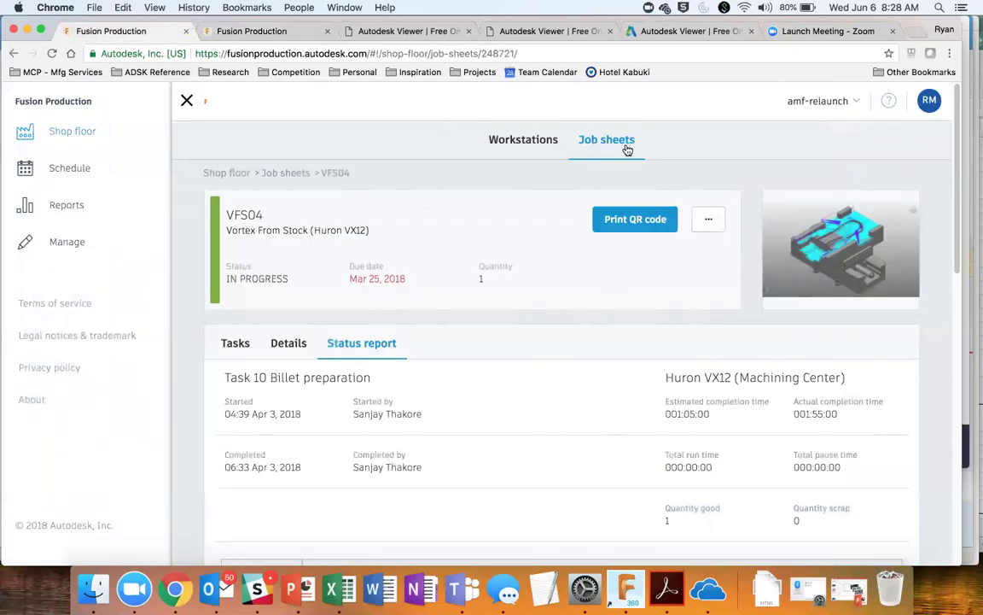
click(75, 175)
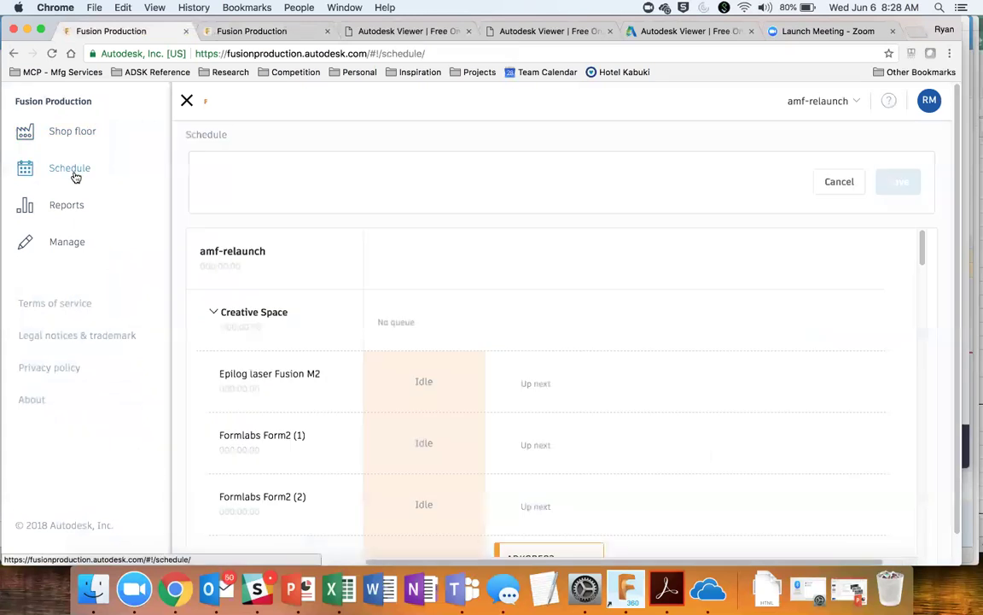
scroll(406, 347, down, 3)
scroll(407, 346, down, 1)
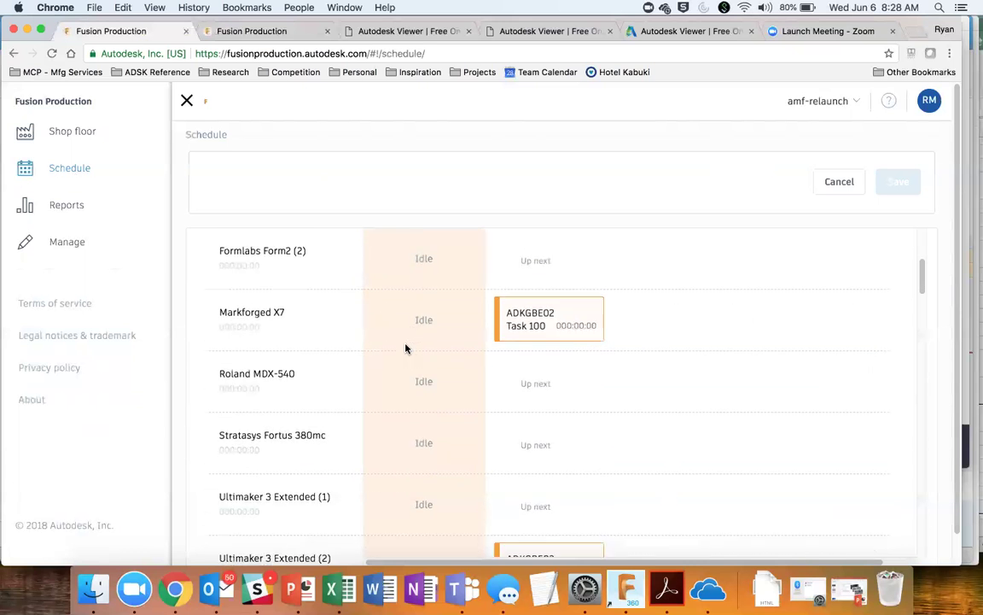
scroll(407, 347, up, 5)
scroll(294, 487, down, 10)
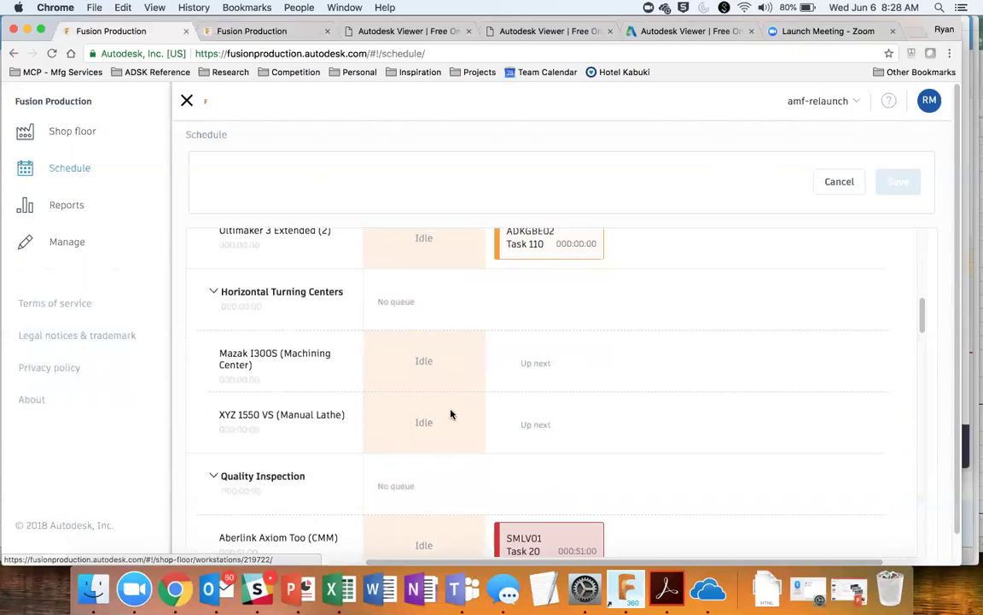
scroll(451, 414, down, 8)
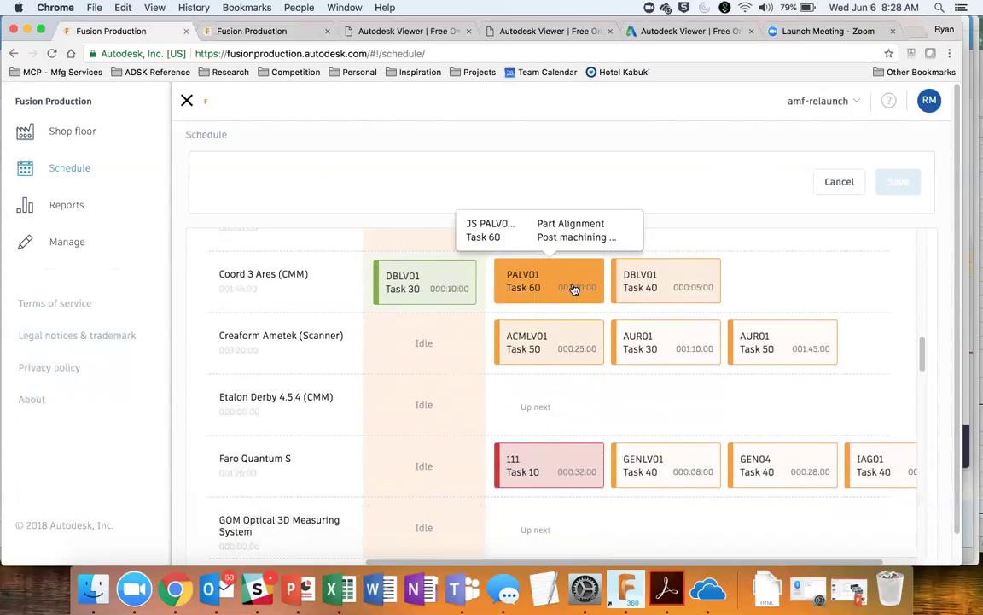
Step: Move DBLV01 Task 40 ahead of PALV01 Task 60 in the Coord 3 Ares (CMM) queue
mouse_move(681, 300)
drag(664, 288, 536, 303)
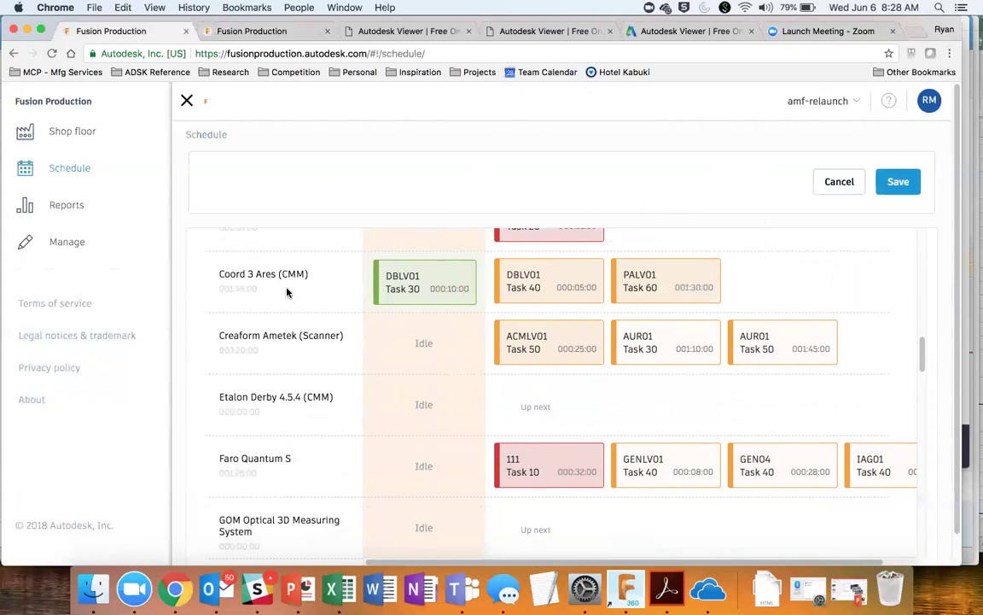
mouse_move(533, 285)
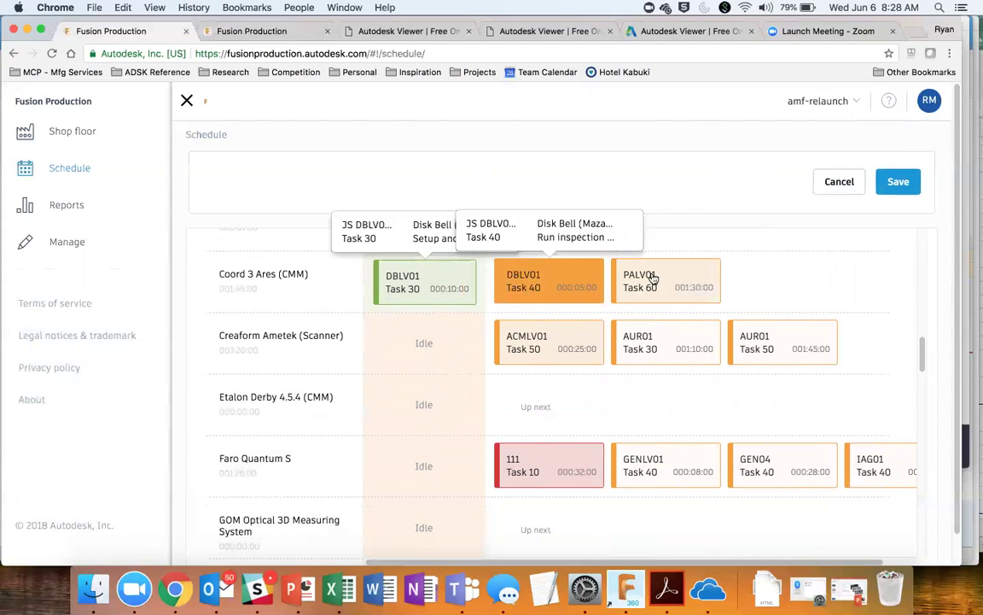
mouse_move(661, 287)
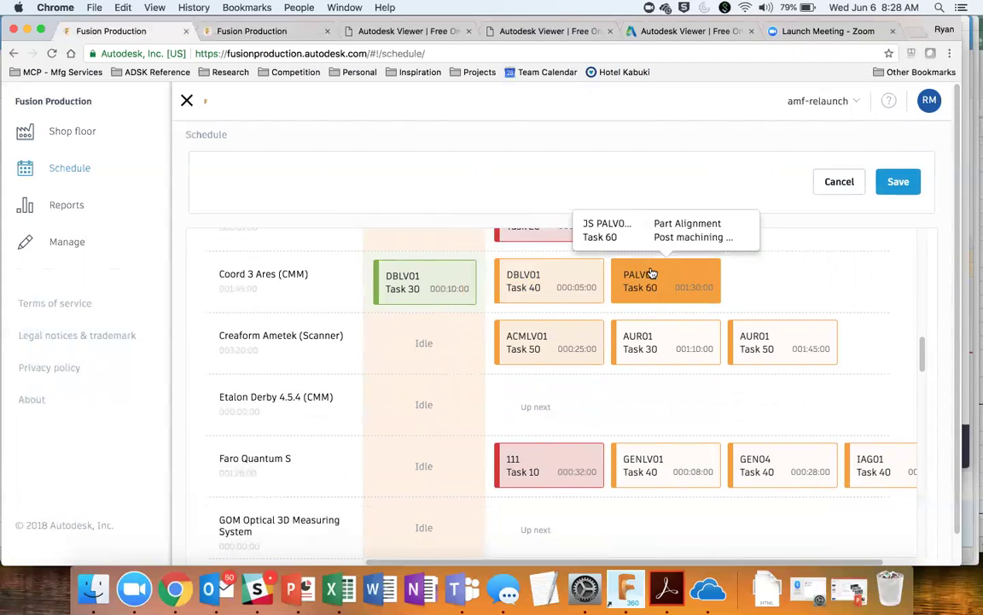
Step: Scroll down to the Robotic Cells rows to review the Kuka Robot 1 and 2 queues
scroll(732, 294, down, 8)
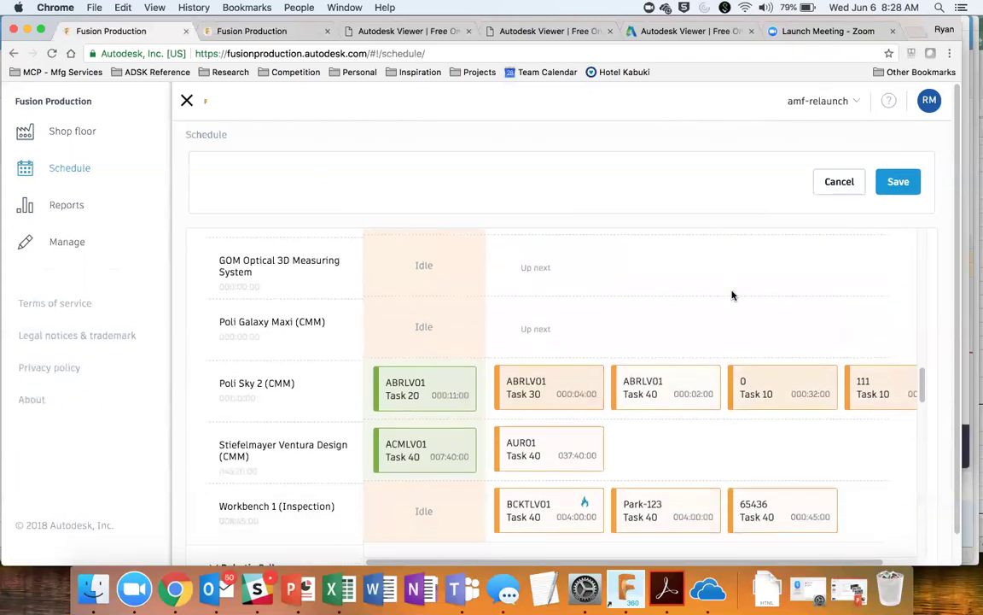
scroll(731, 294, down, 3)
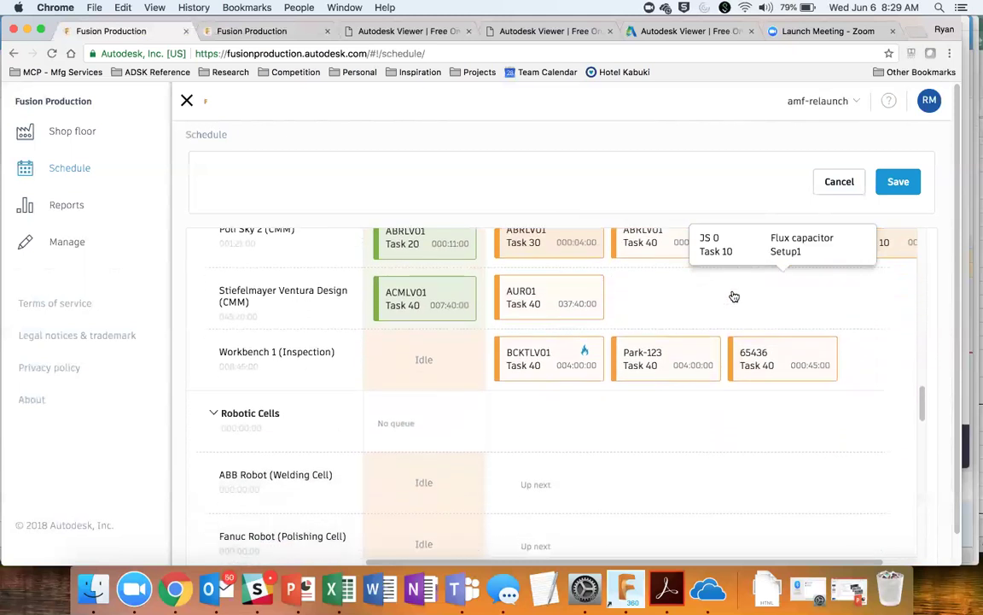
scroll(733, 296, down, 5)
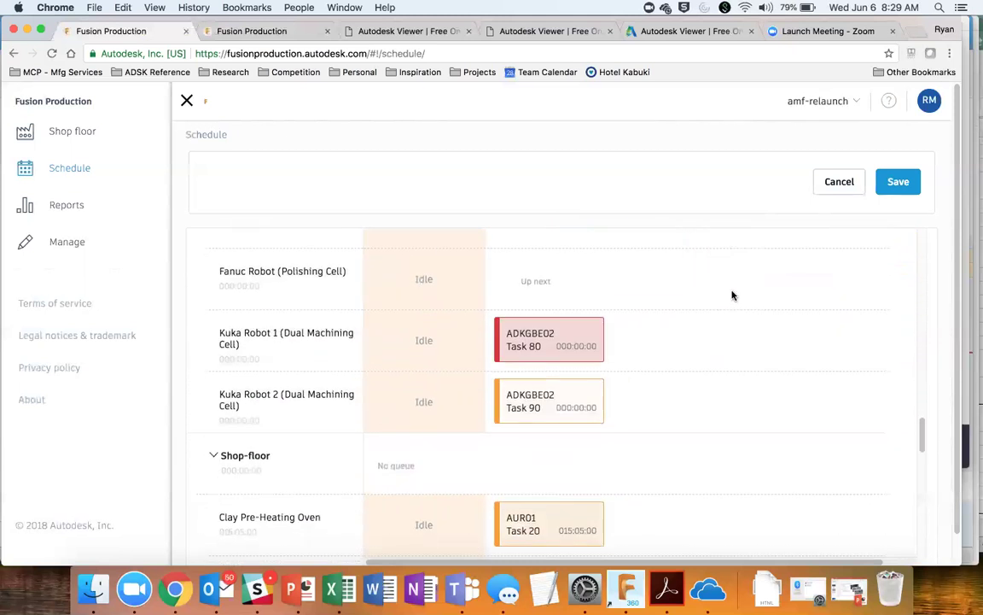
mouse_move(563, 407)
Step: Drag the red ADKGBE02 Task 80 card from Kuka Robot 1 into Kuka Robot 2's queue after Task 90
mouse_move(546, 351)
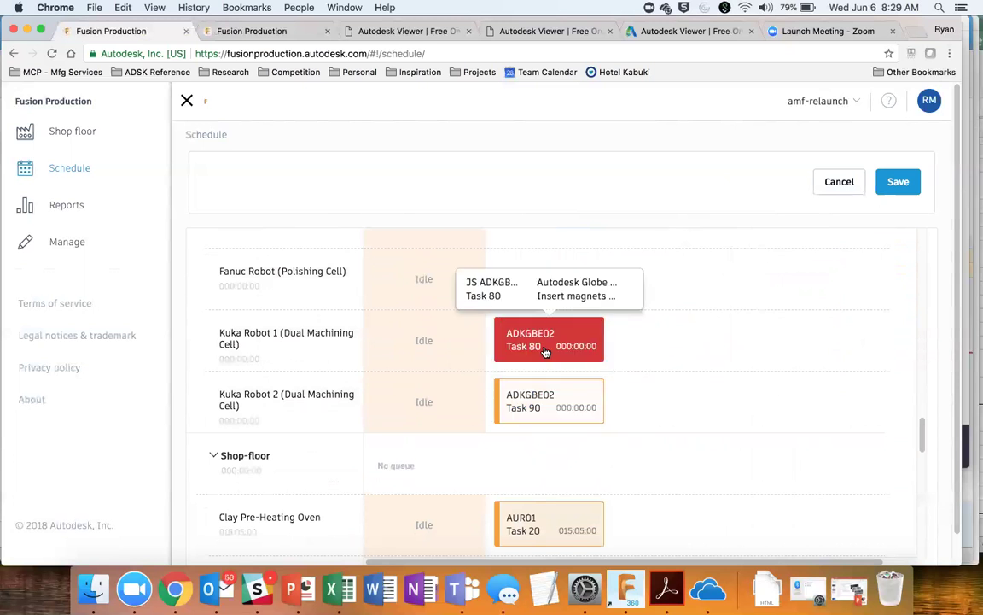
drag(546, 352, 672, 426)
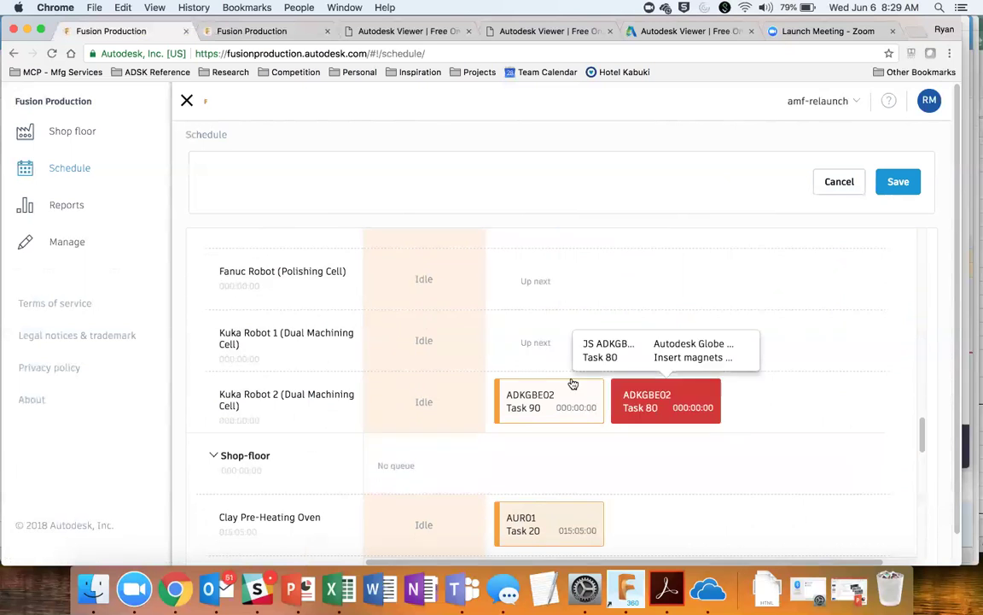
mouse_move(573, 384)
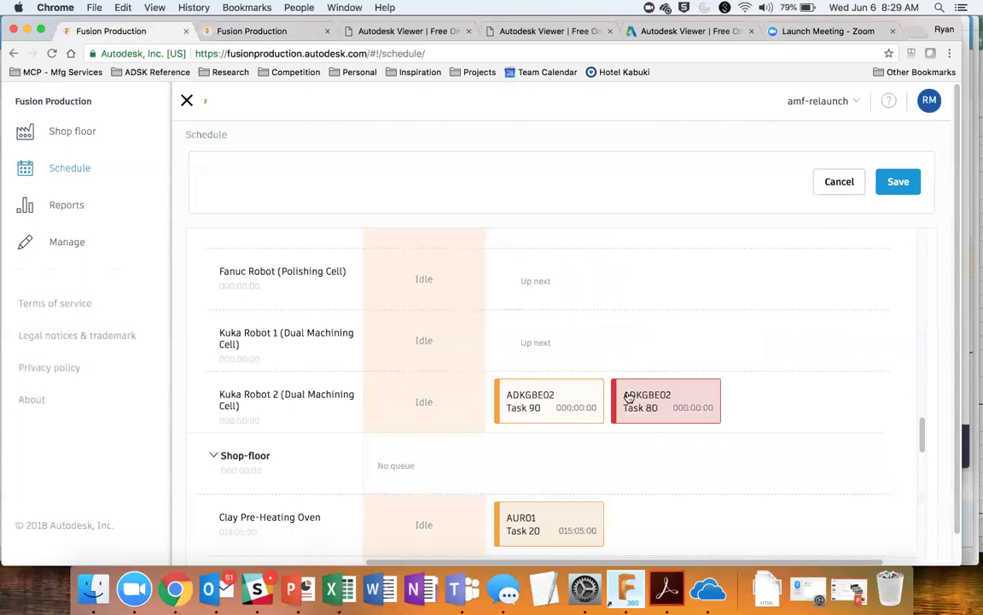
mouse_move(632, 397)
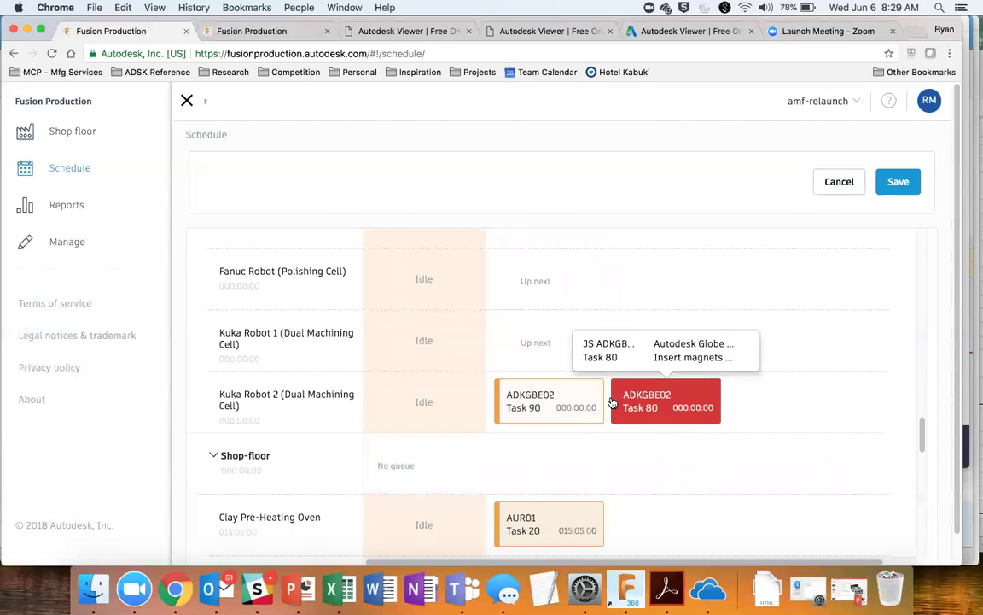
mouse_move(514, 403)
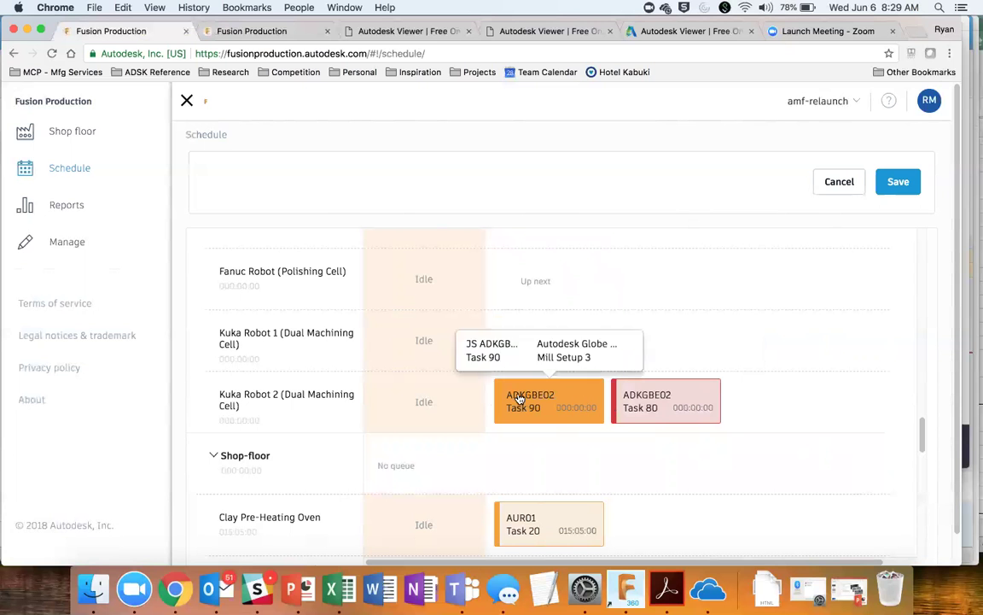
mouse_move(682, 416)
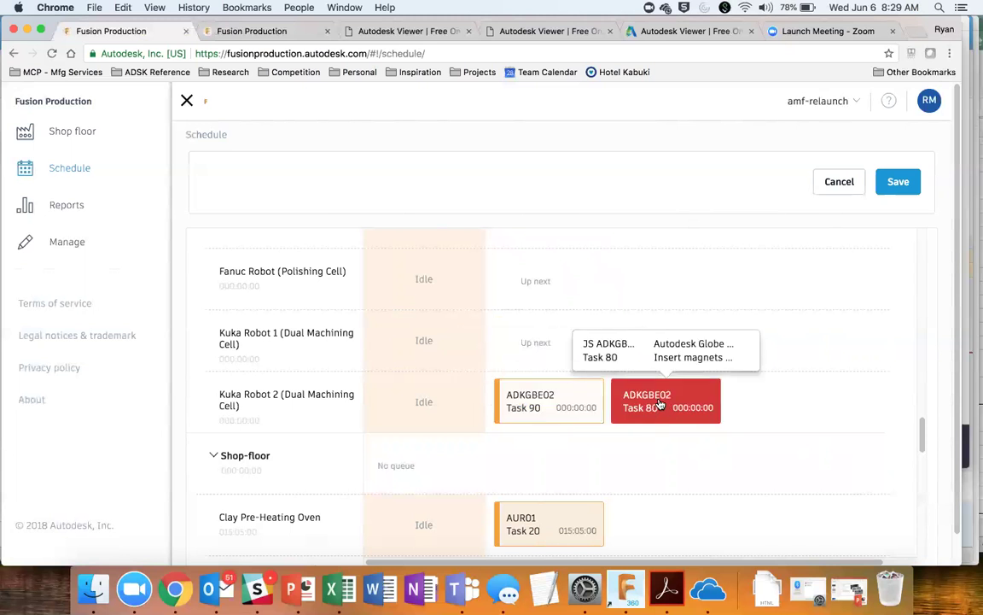
scroll(765, 405, up, 5)
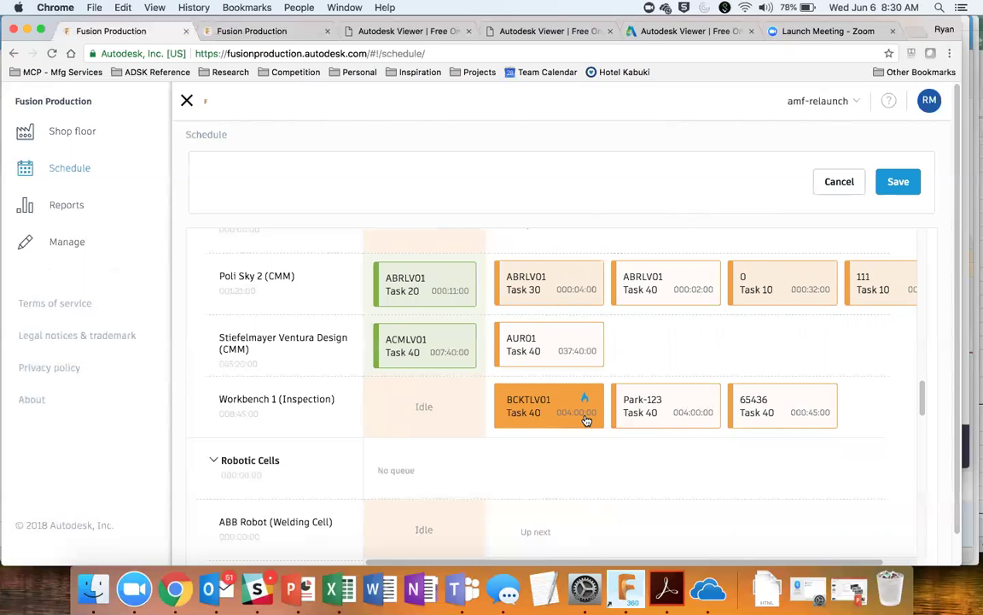
scroll(586, 419, up, 9)
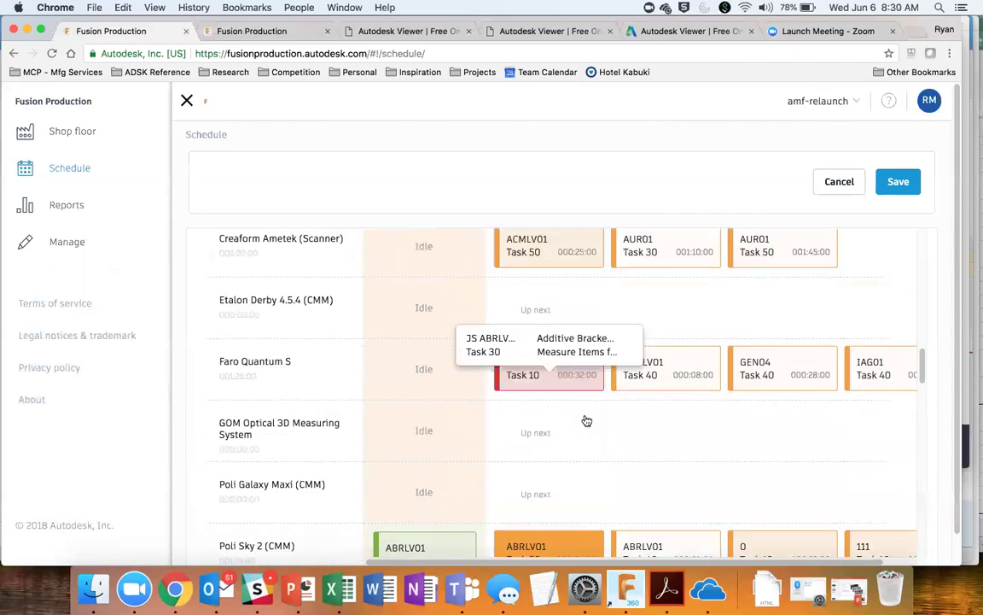
scroll(586, 419, up, 1)
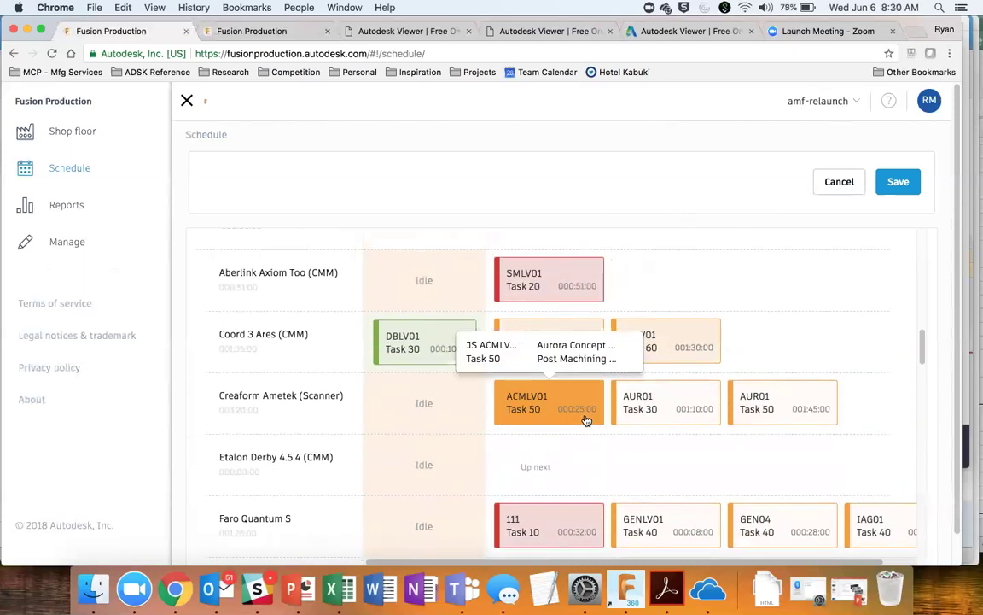
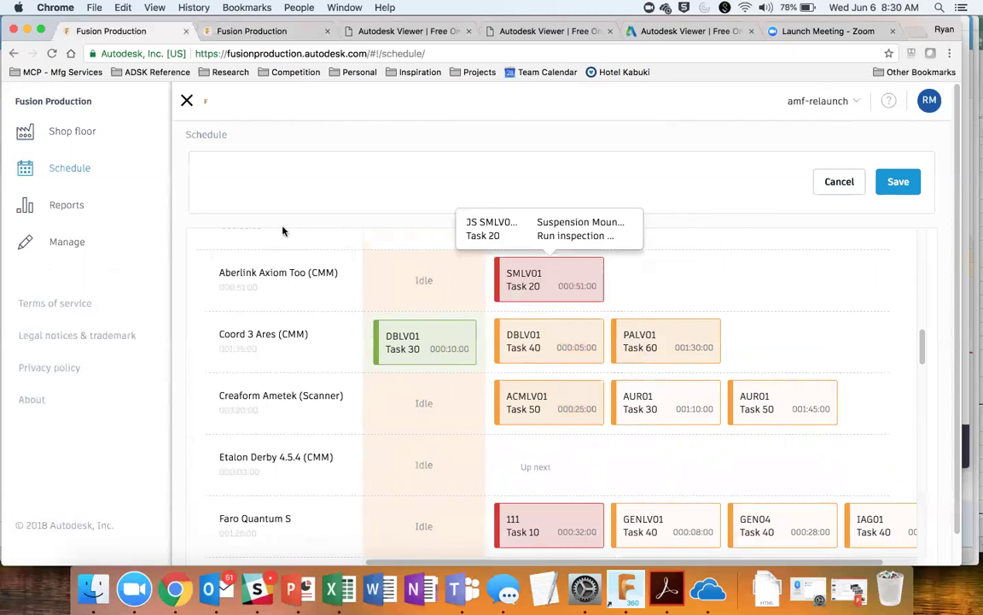
Step: Leave the schedule editor for Reports, bringing up the 'Exit without saving?' prompt
click(79, 212)
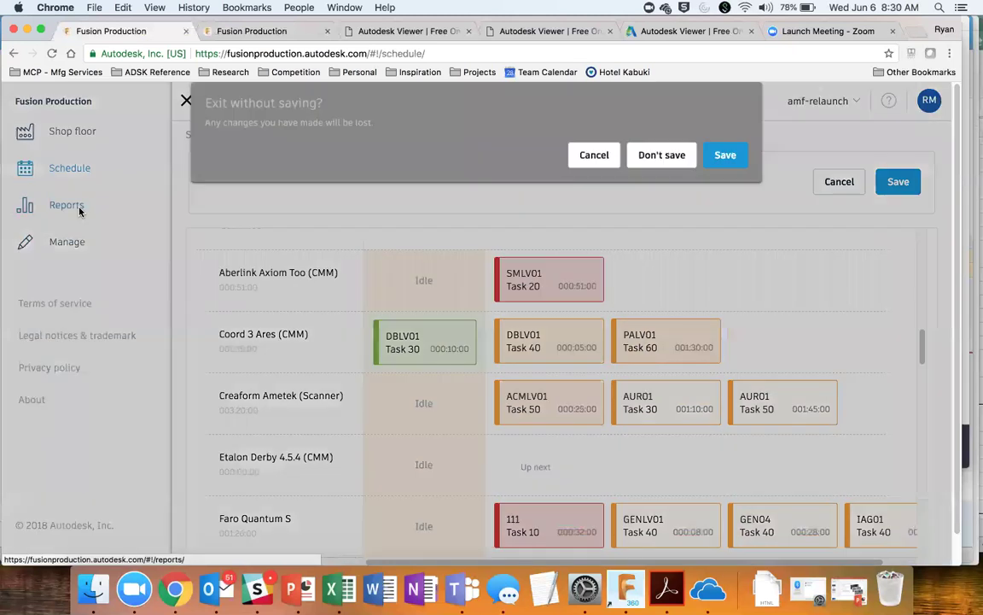
Step: Discard the schedule changes and open the Device Details report from the Machine data reports
click(663, 155)
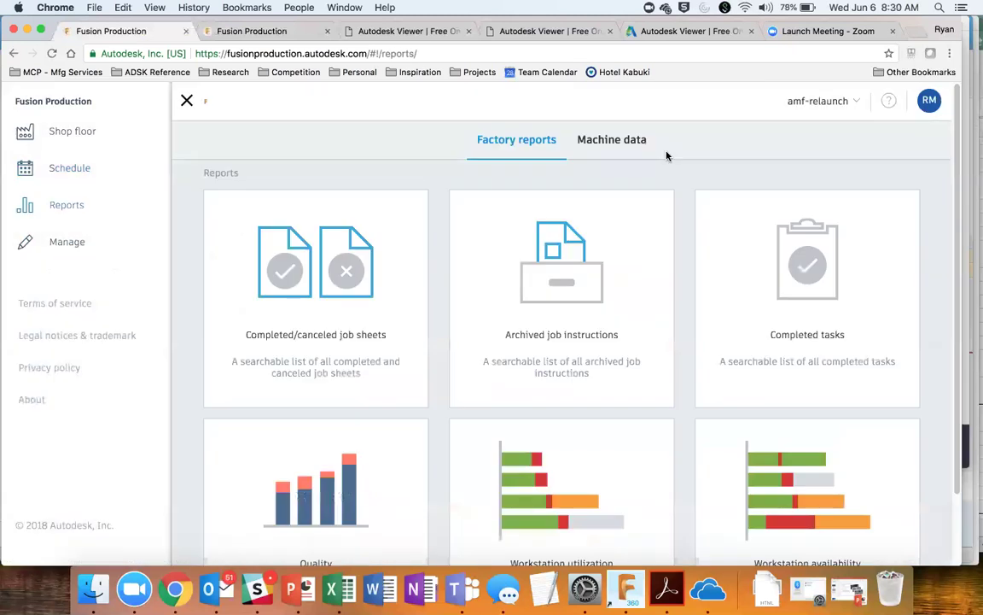
scroll(530, 371, down, 3)
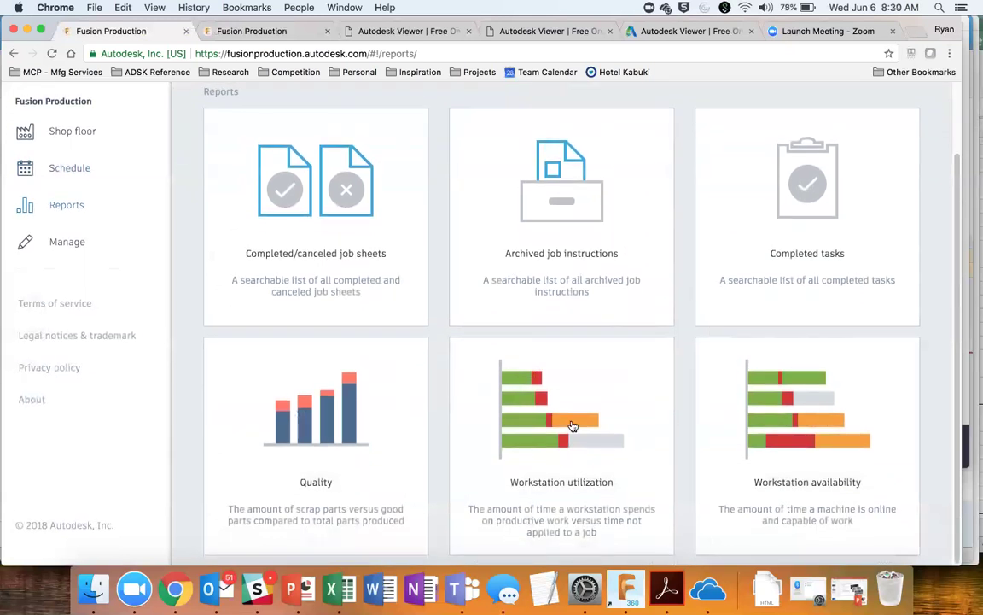
scroll(592, 272, up, 3)
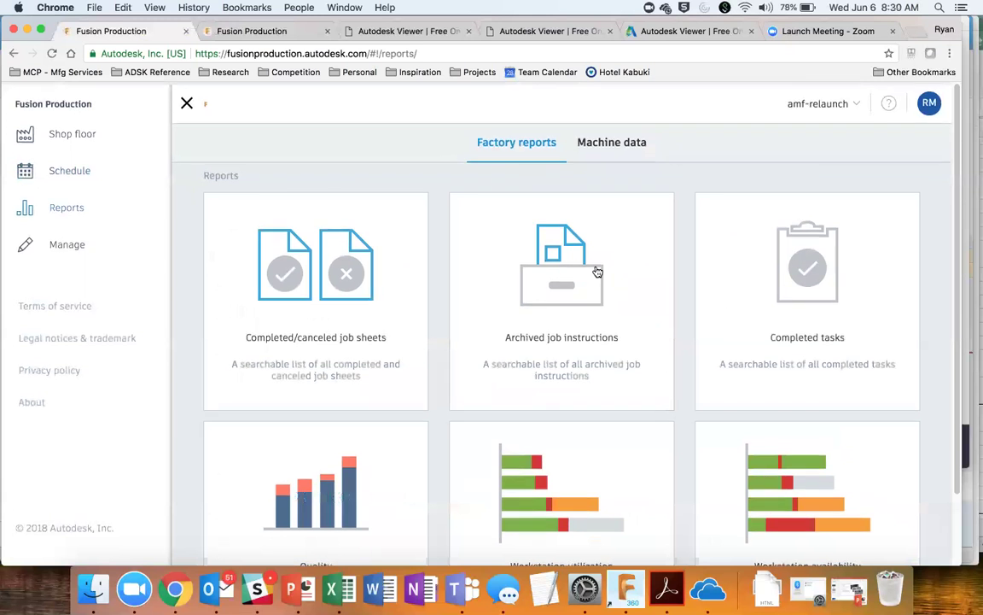
click(628, 147)
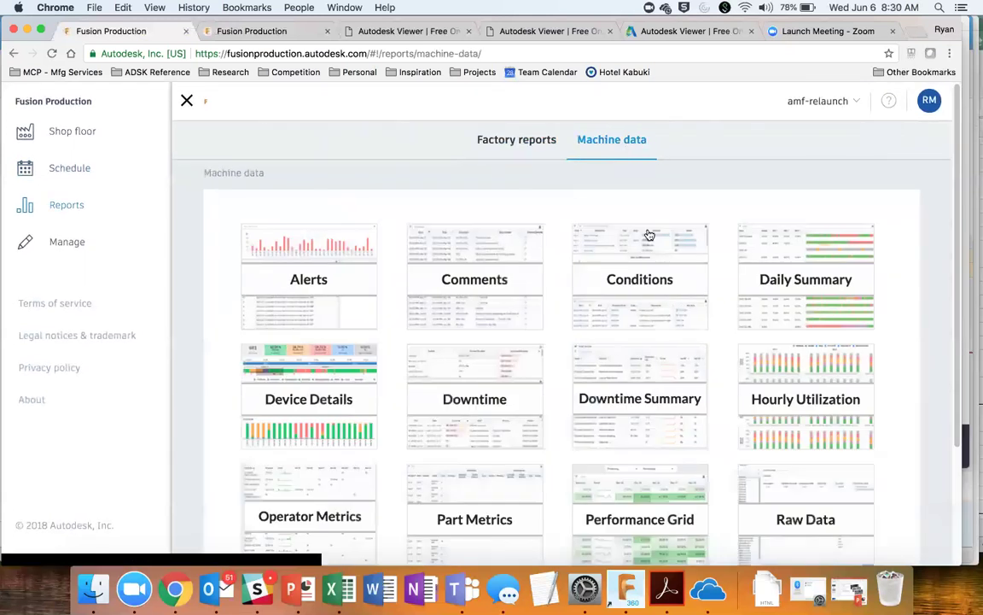
scroll(345, 453, down, 3)
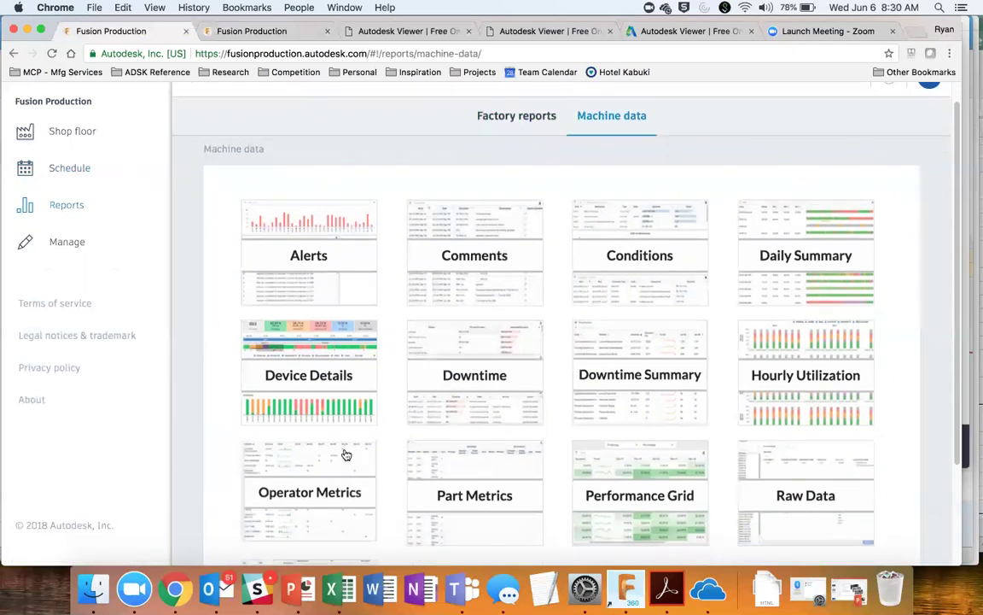
click(337, 336)
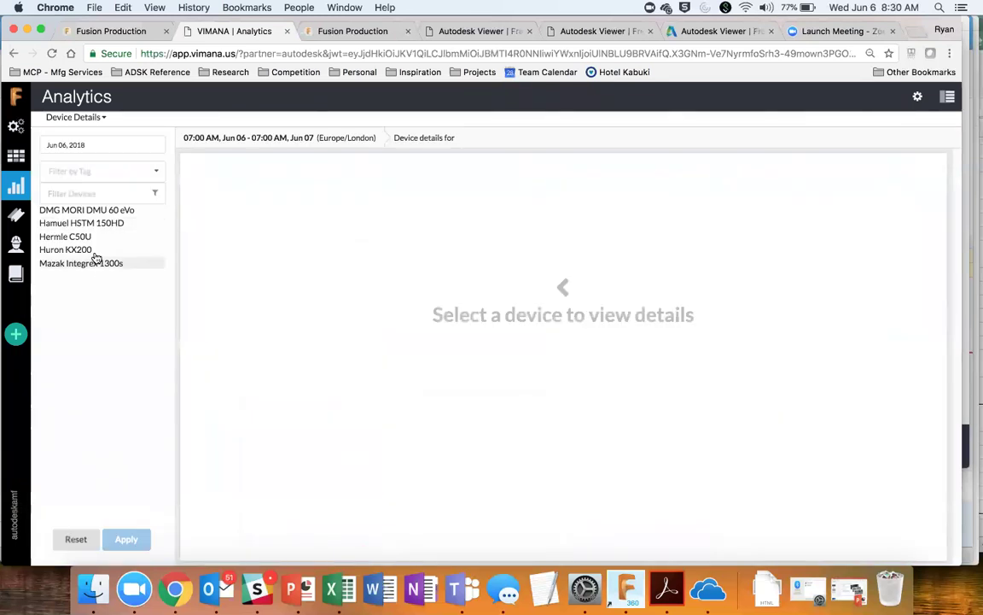
Step: Select Hermle C50U in the device list and apply it to load its details
click(64, 237)
click(128, 539)
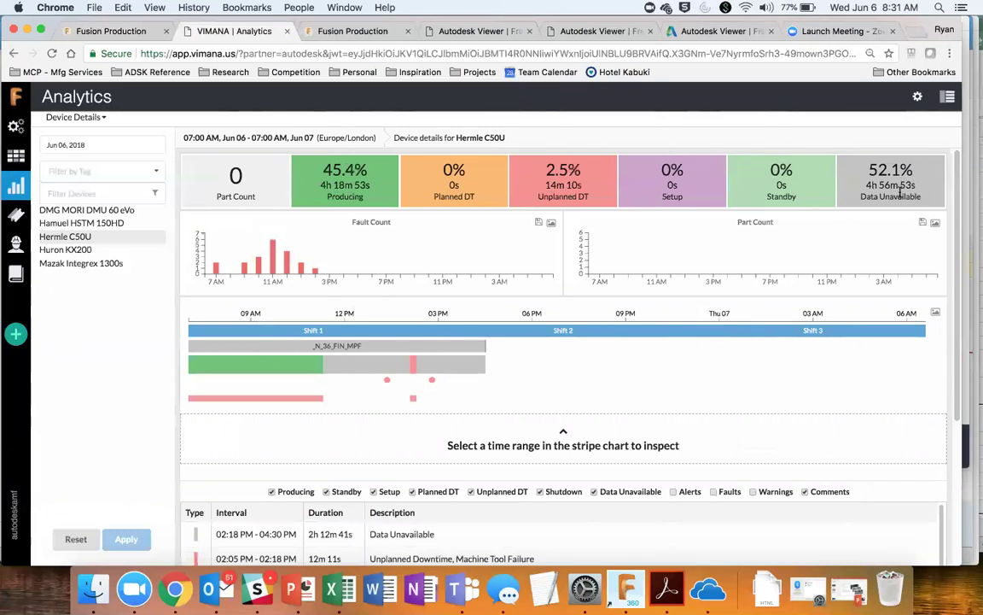
scroll(549, 406, down, 2)
scroll(552, 411, up, 2)
Step: Inspect the stripe chart's cycles and events, narrowing the range to about 10:49–11:40 AM
mouse_move(287, 266)
scroll(287, 266, down, 5)
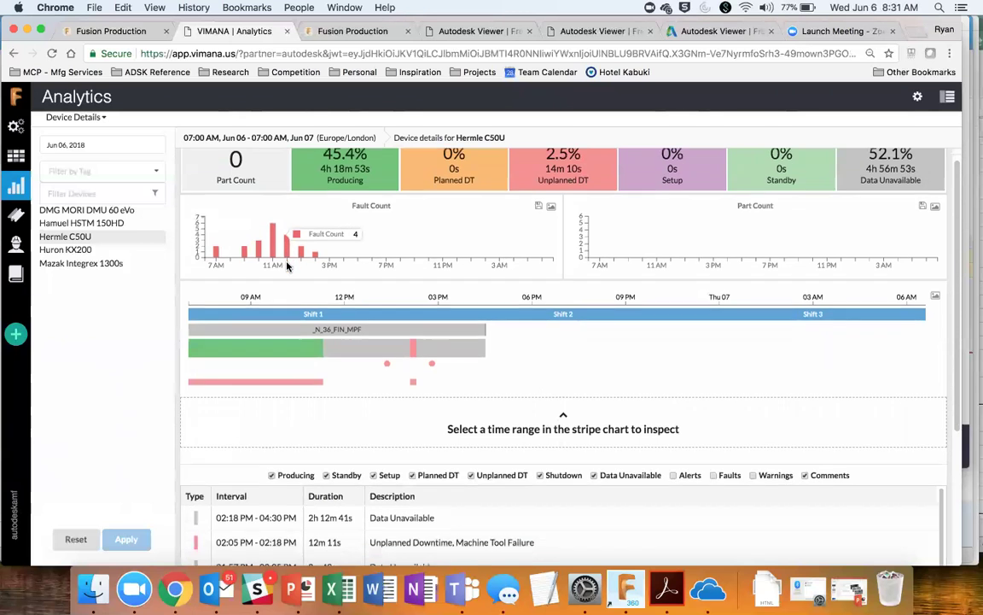
scroll(287, 267, down, 2)
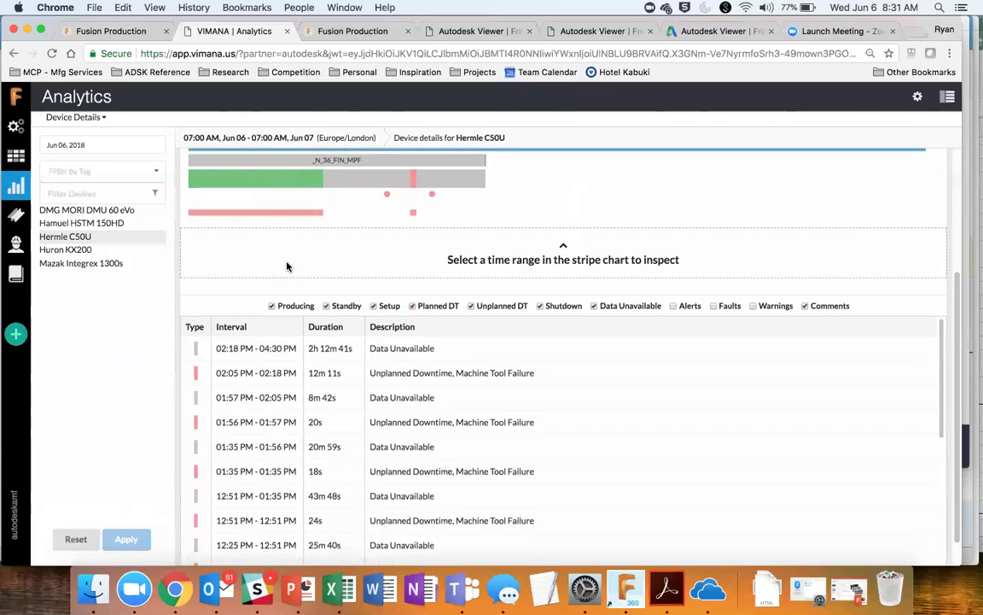
scroll(271, 344, down, 2)
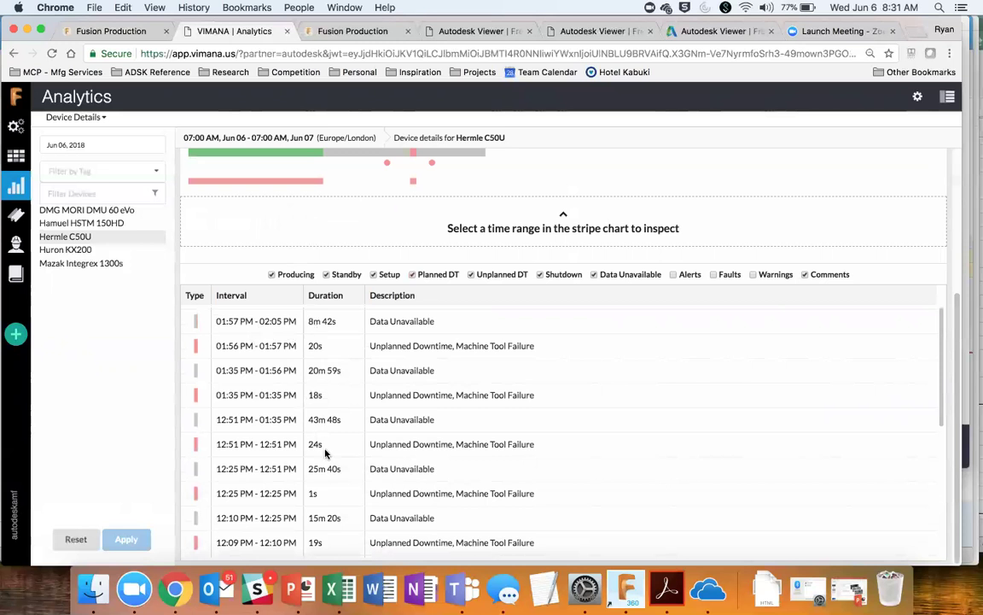
scroll(296, 444, down, 1)
scroll(297, 454, up, 7)
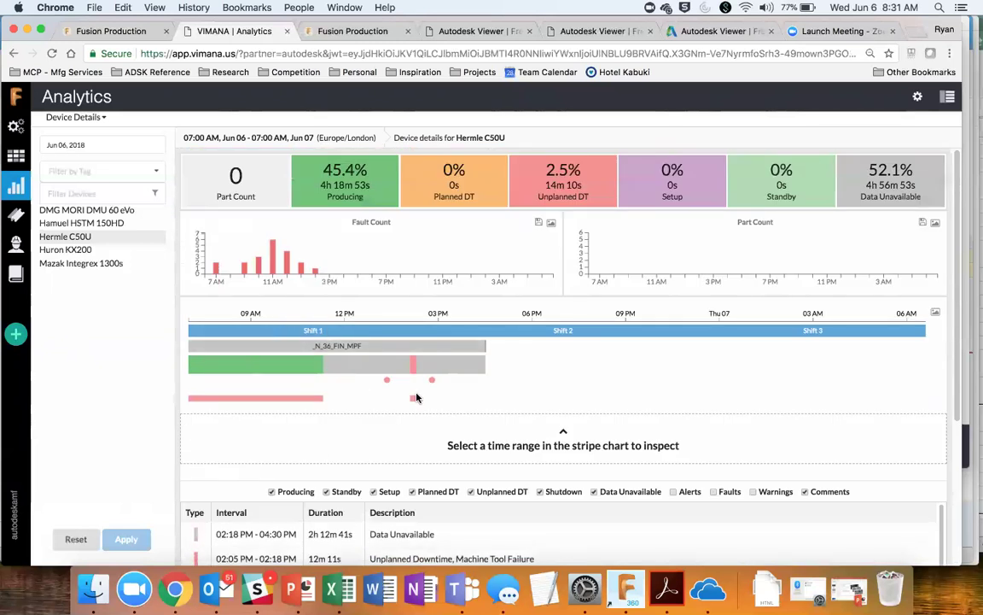
drag(439, 406, 456, 367)
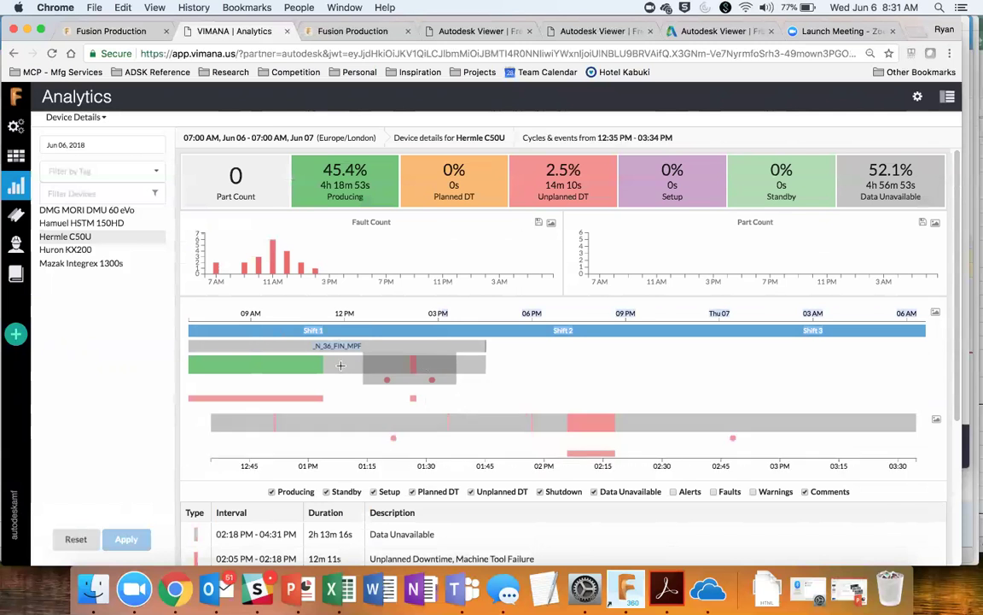
drag(308, 351, 334, 373)
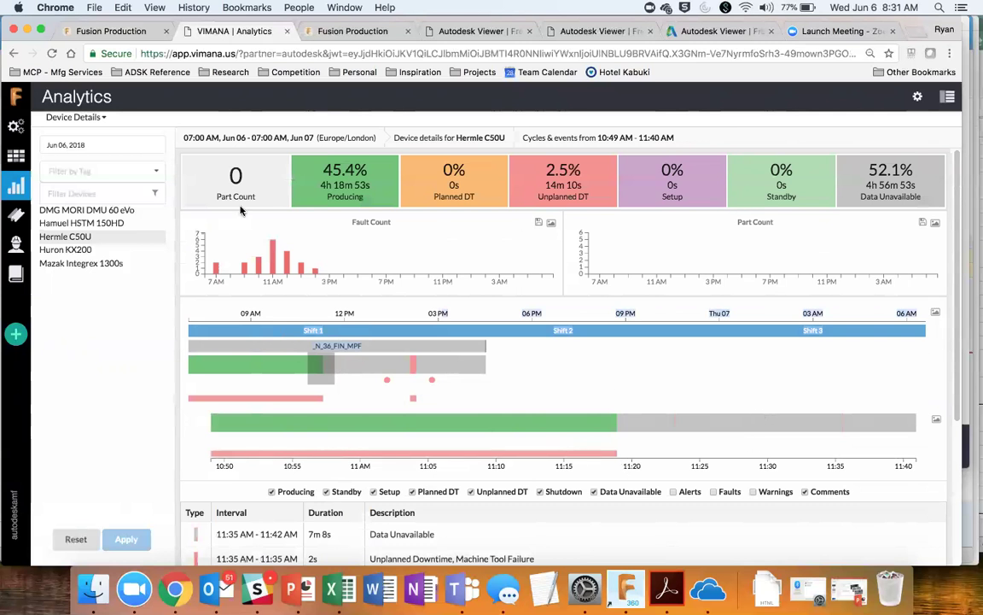
Step: Review the Fusion Production (AMF Dashboard) machine cards, then return to the Fusion Production tab
click(19, 160)
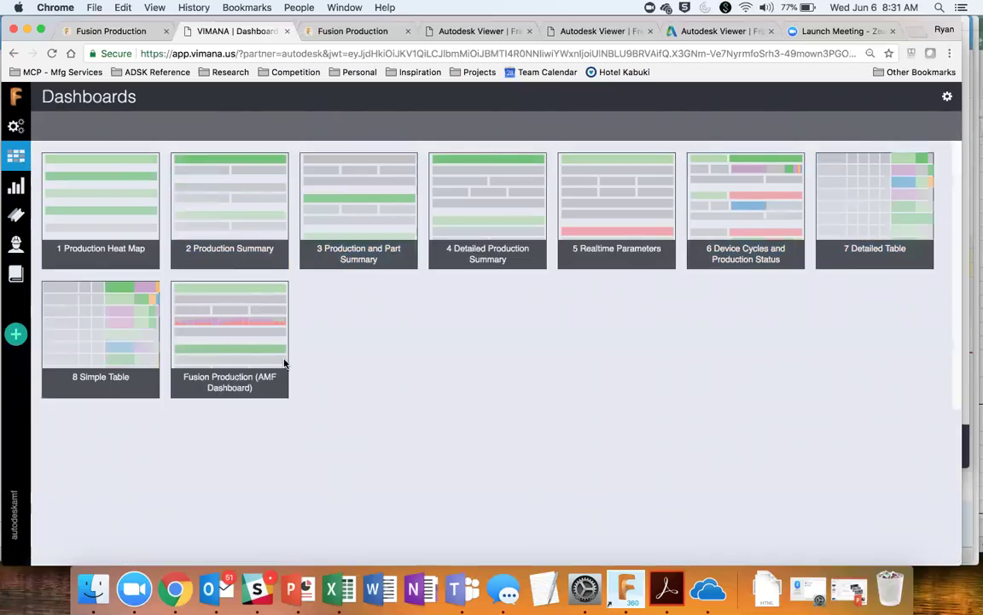
click(256, 350)
click(232, 325)
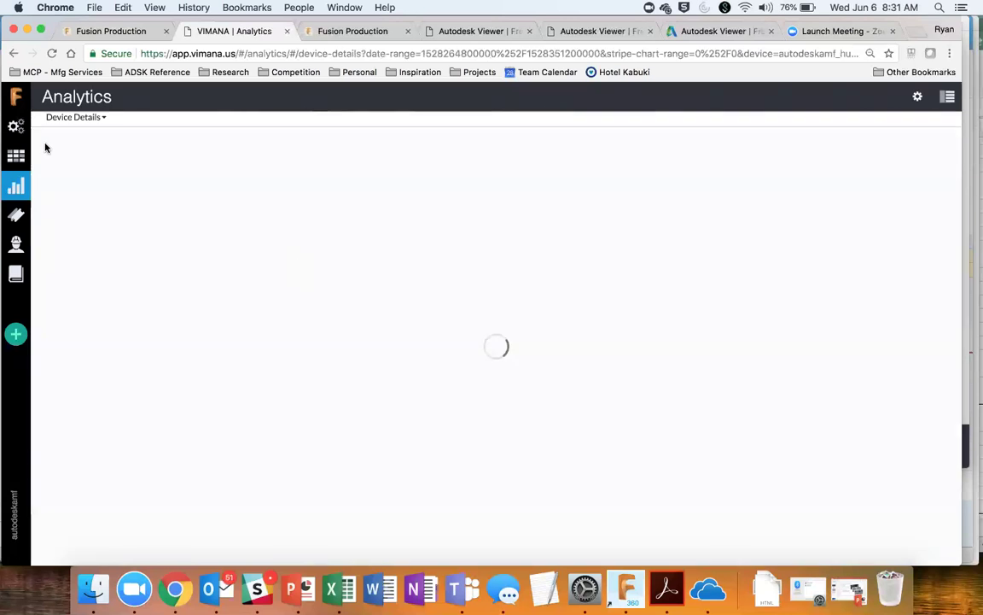
click(25, 164)
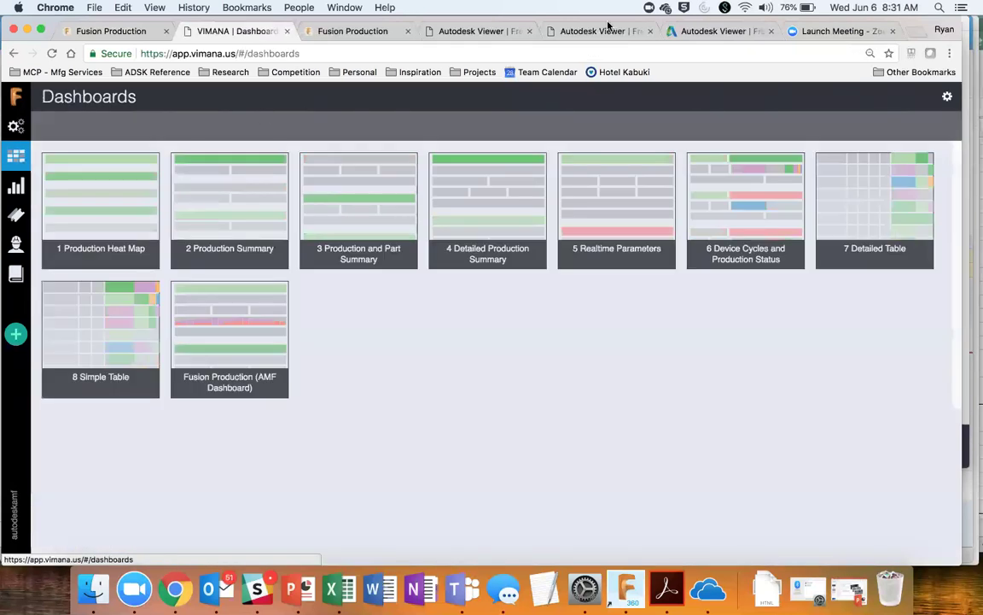
click(257, 316)
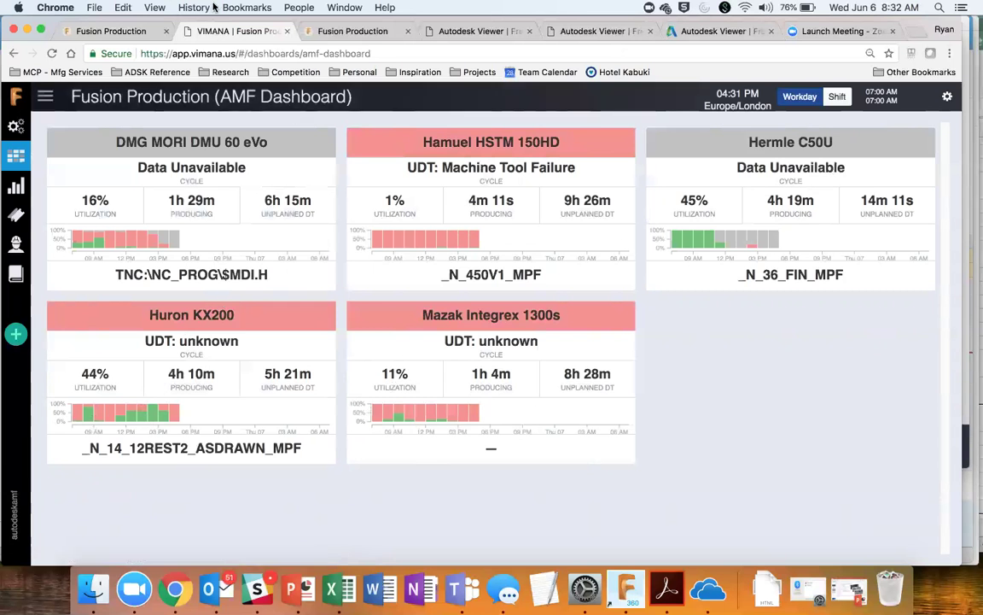
click(143, 32)
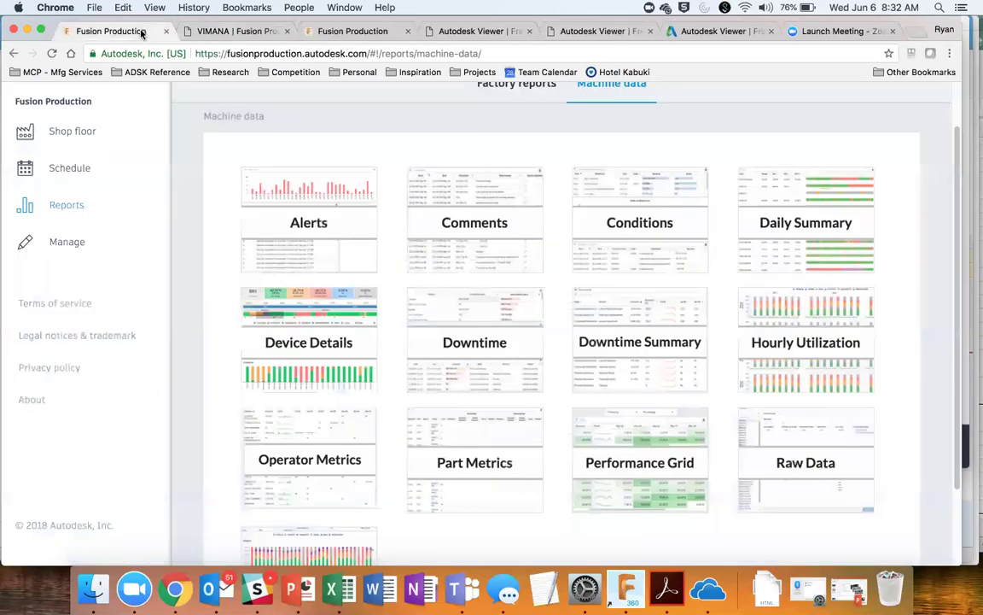
click(212, 35)
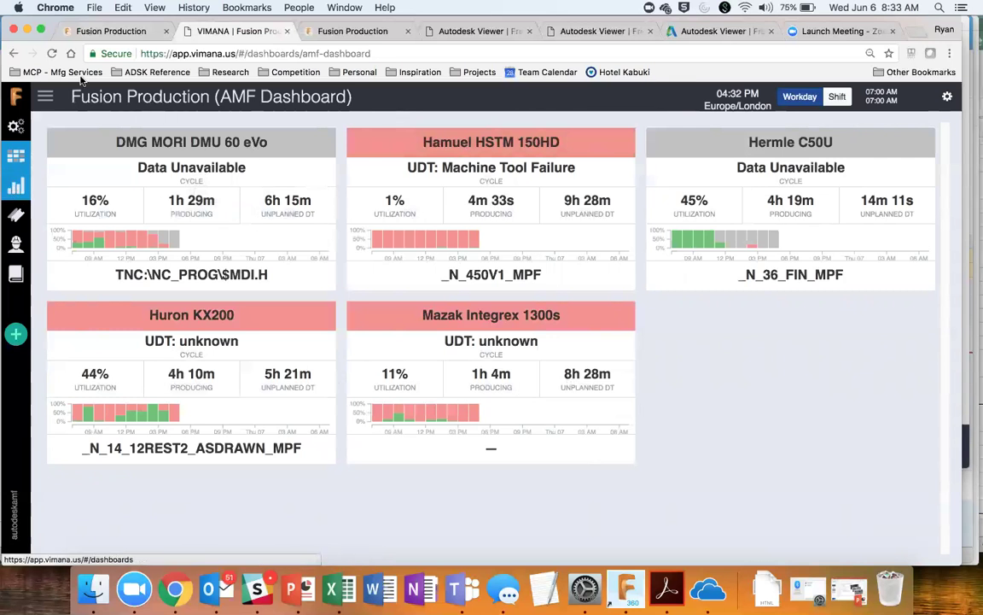
click(22, 196)
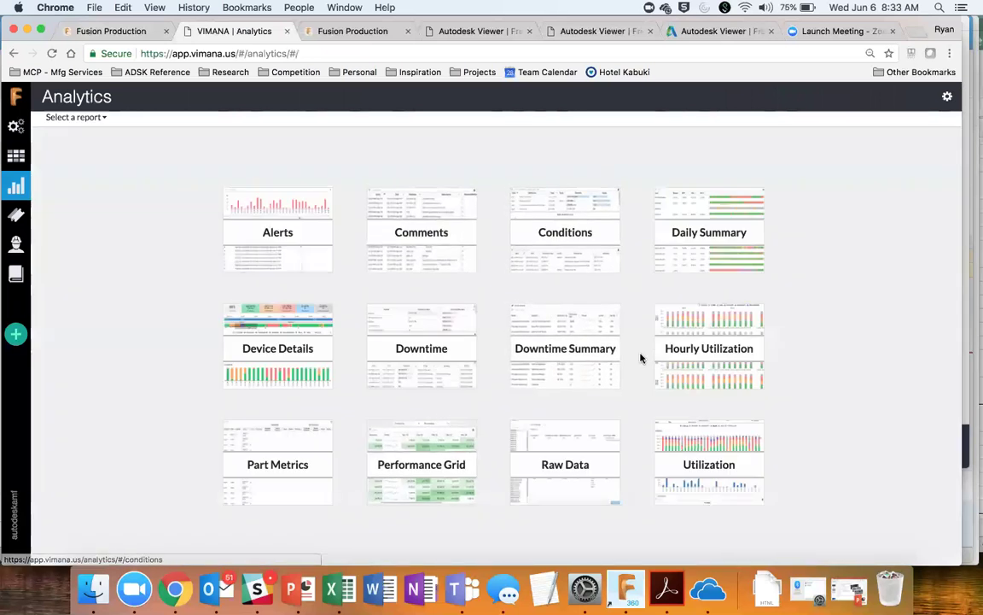
click(140, 30)
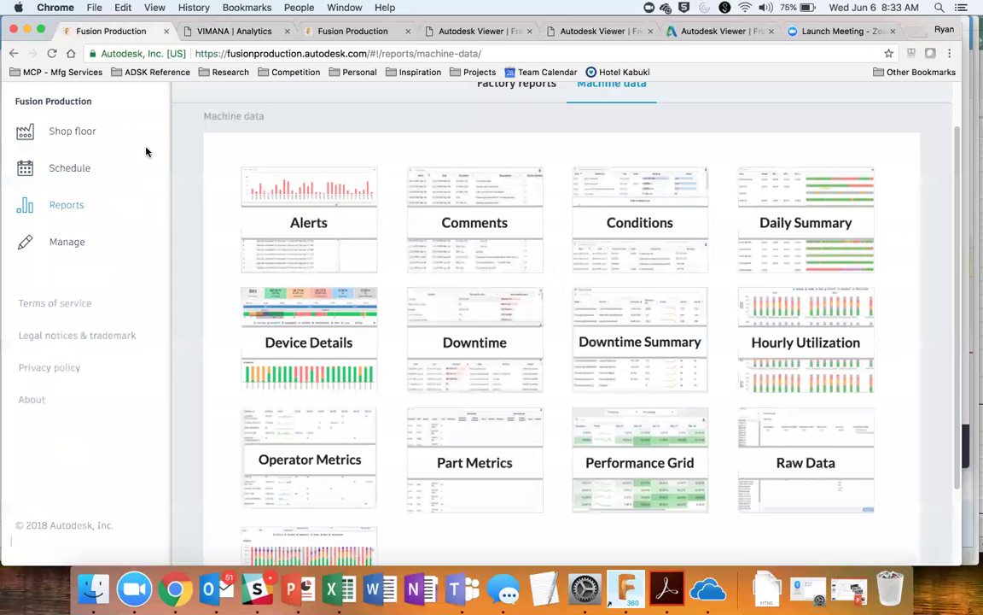
Step: Open the job instructions list and switch the site to ort-demo
click(75, 241)
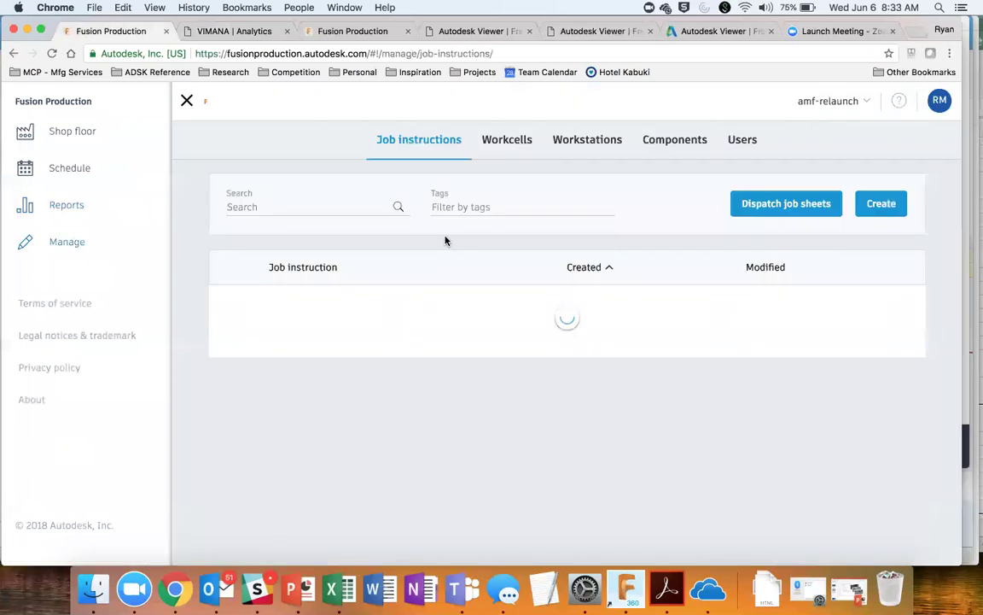
scroll(395, 346, down, 1)
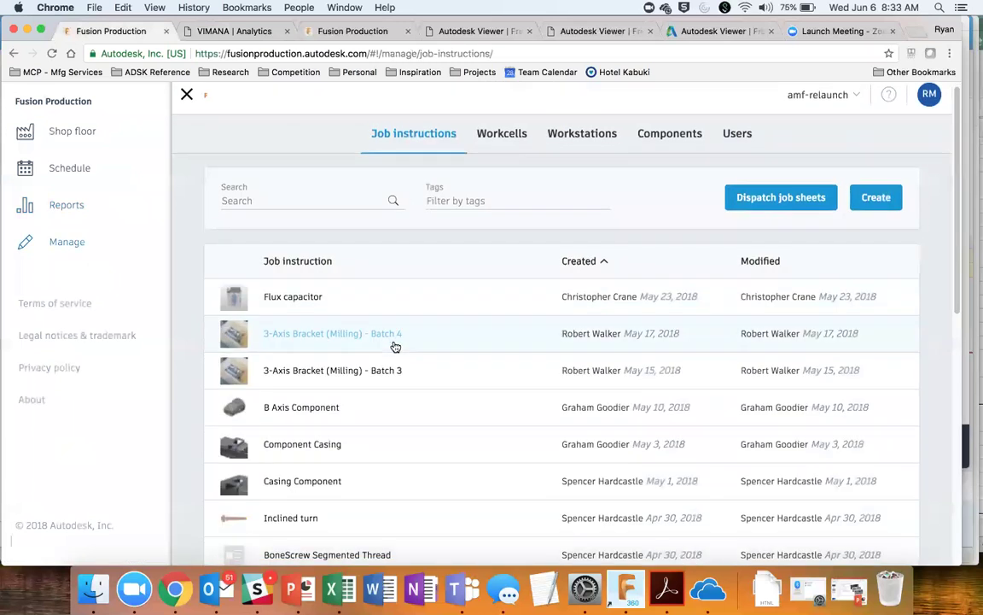
scroll(395, 345, up, 1)
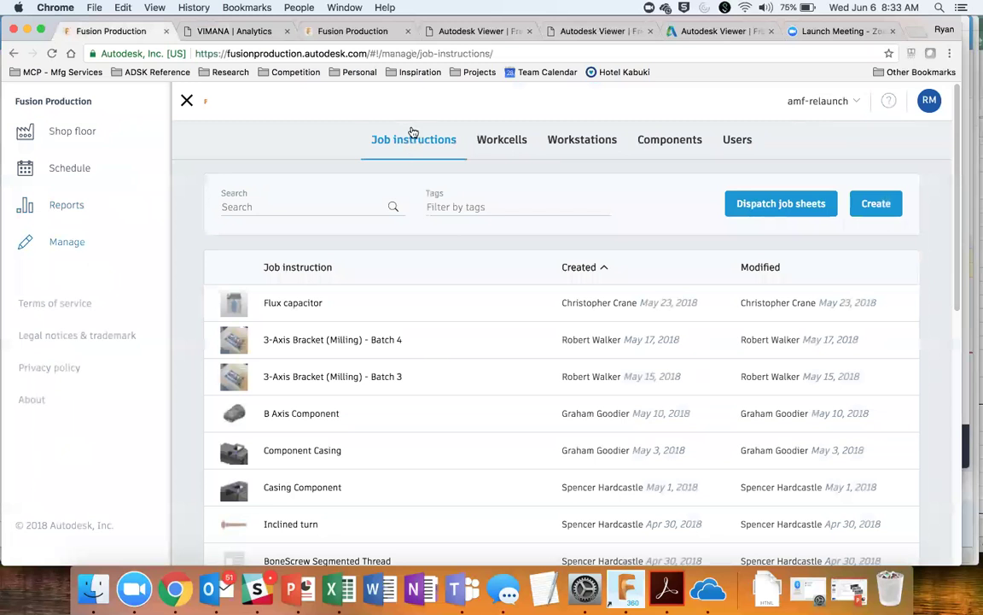
scroll(425, 308, down, 2)
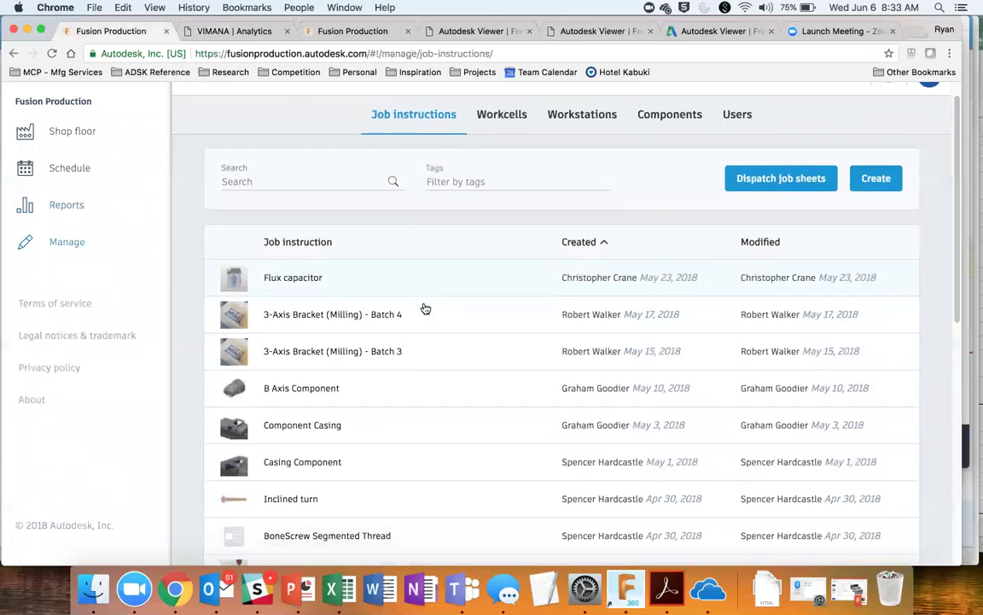
scroll(425, 308, down, 8)
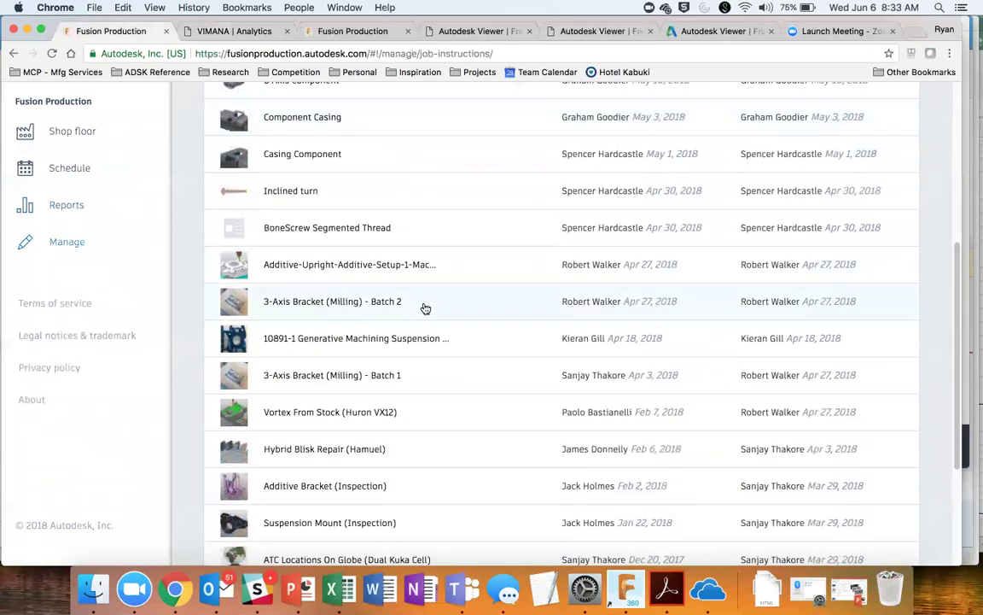
scroll(425, 308, down, 4)
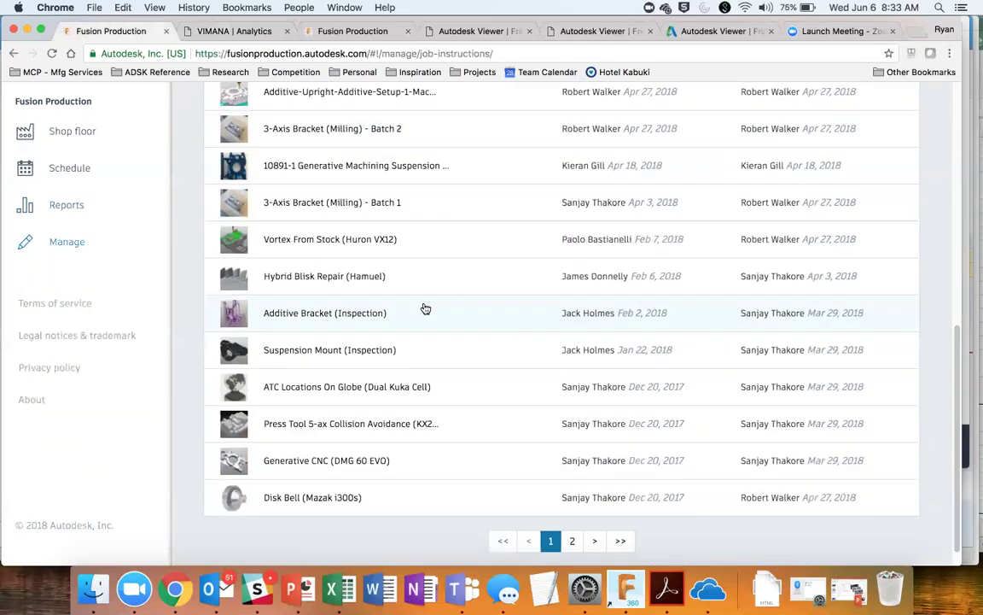
scroll(425, 308, up, 10)
click(815, 100)
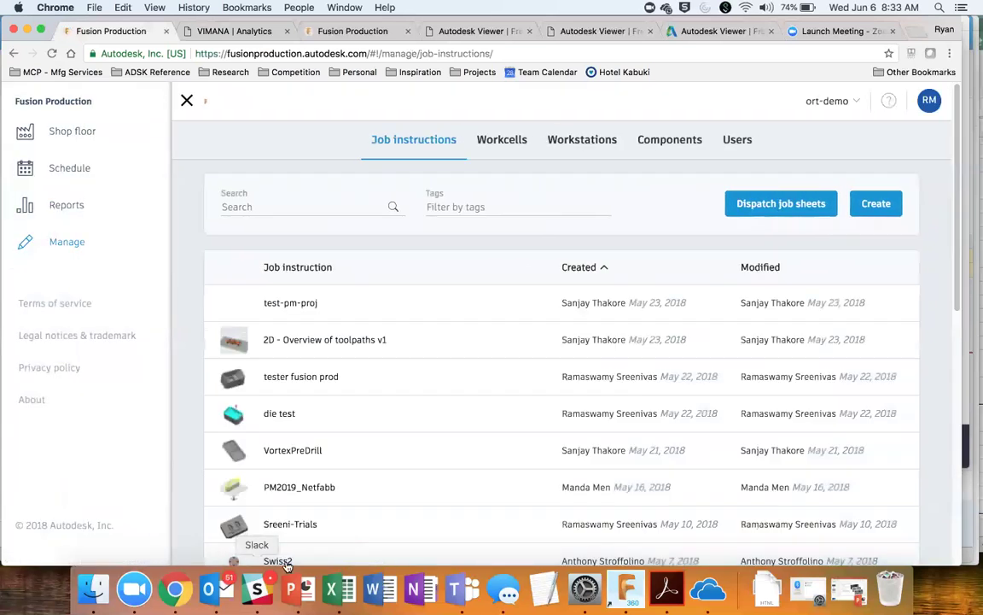
scroll(357, 497, down, 10)
scroll(357, 497, down, 3)
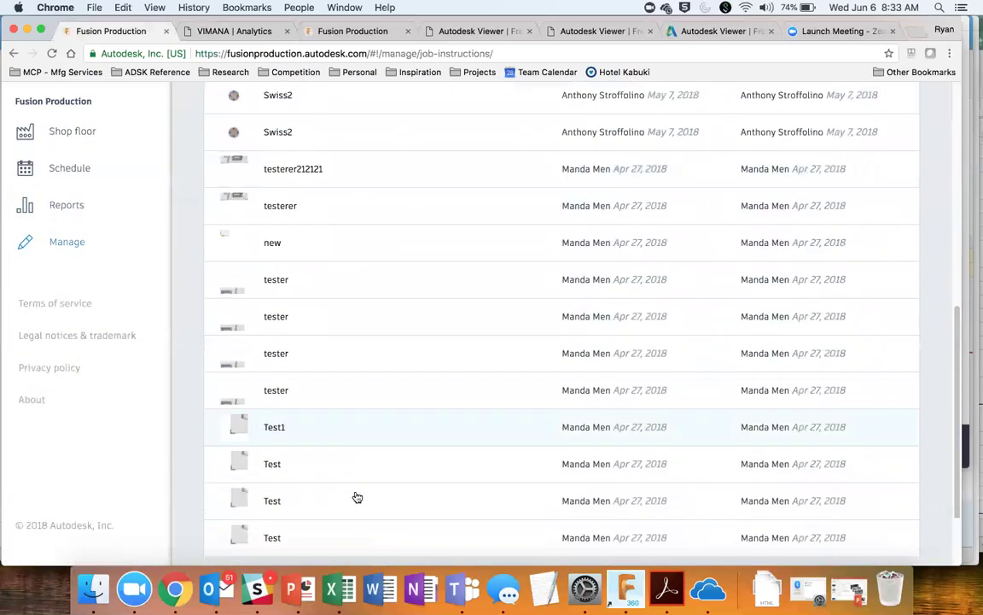
scroll(612, 393, up, 10)
Step: Search job instructions for 'transmission' and open 3152-007 RevC, Transmission End Plate
click(335, 205)
text(transmission)
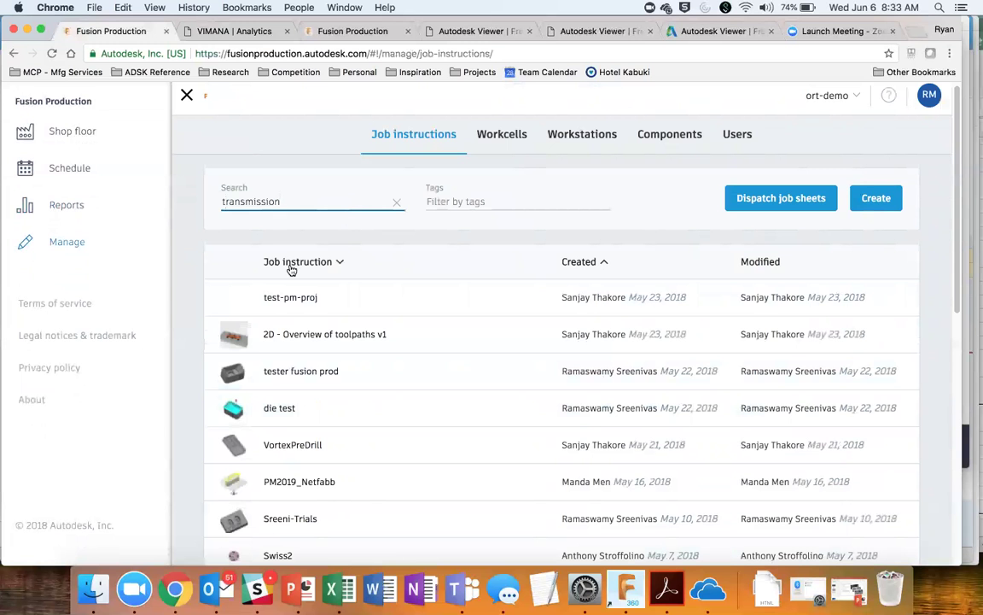
key(Return)
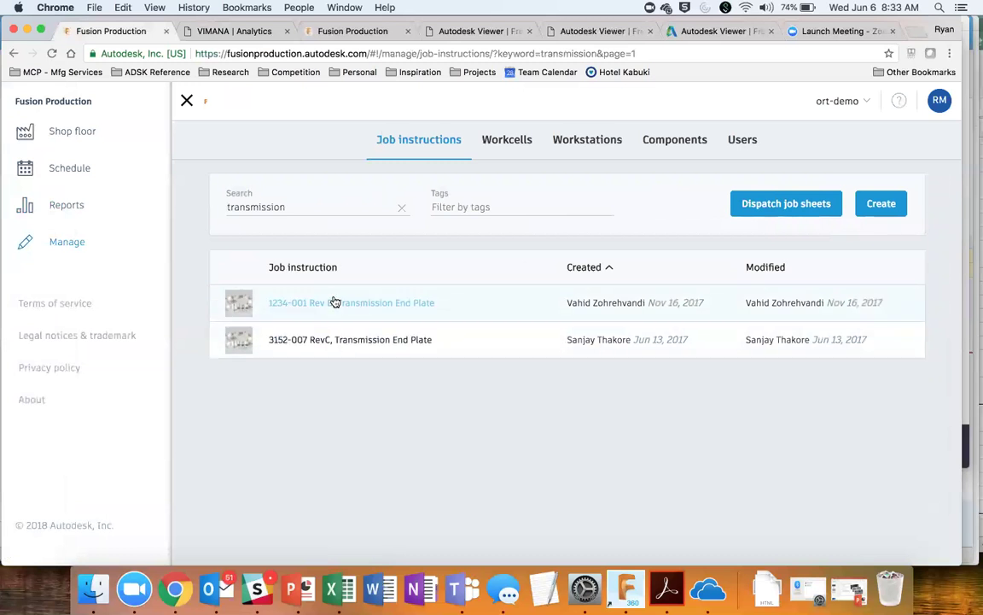
click(364, 344)
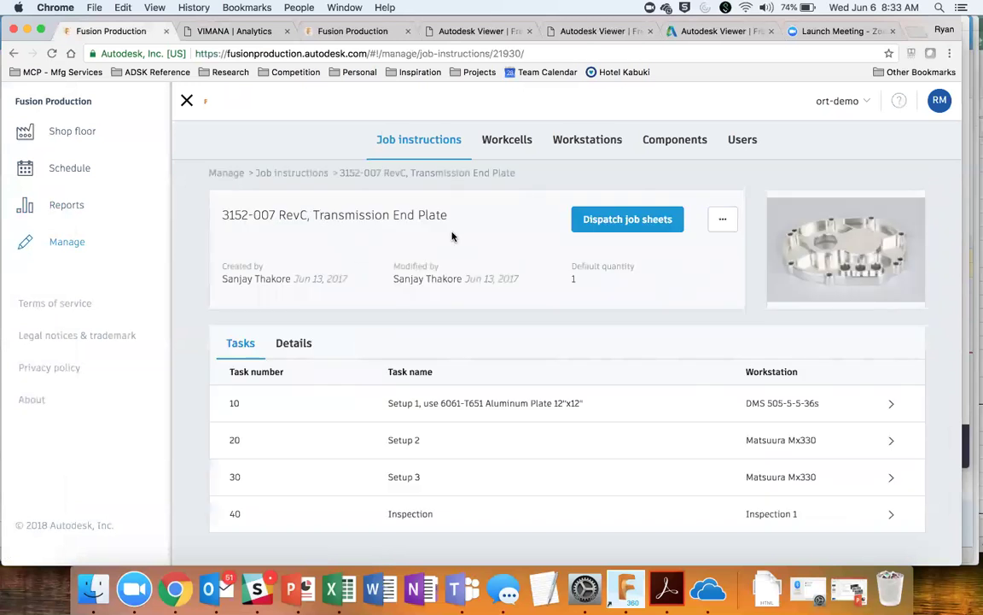
Step: Duplicate the 3152-007 RevC Transmission End Plate job instruction
click(728, 231)
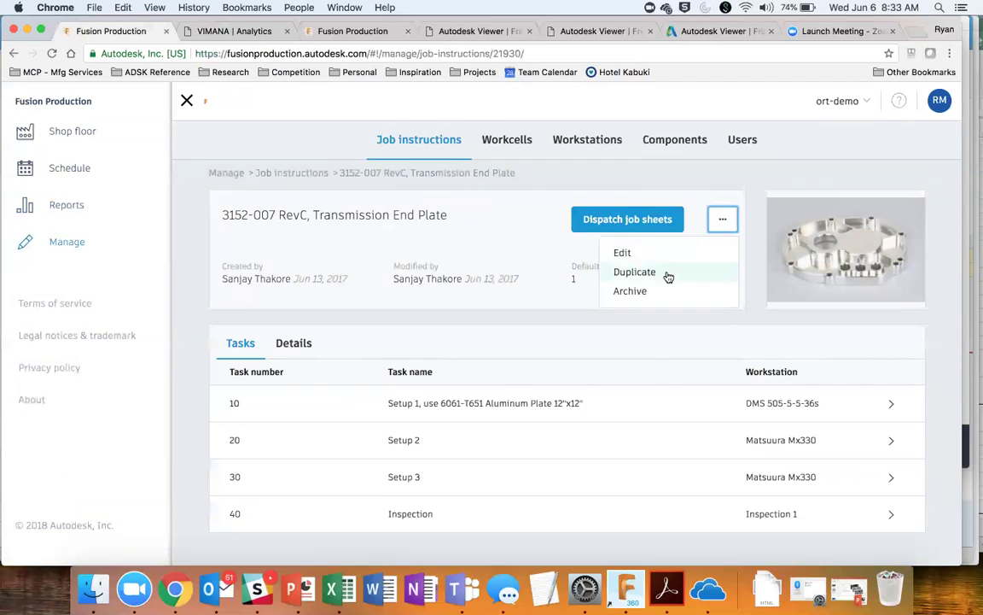
click(635, 273)
click(739, 156)
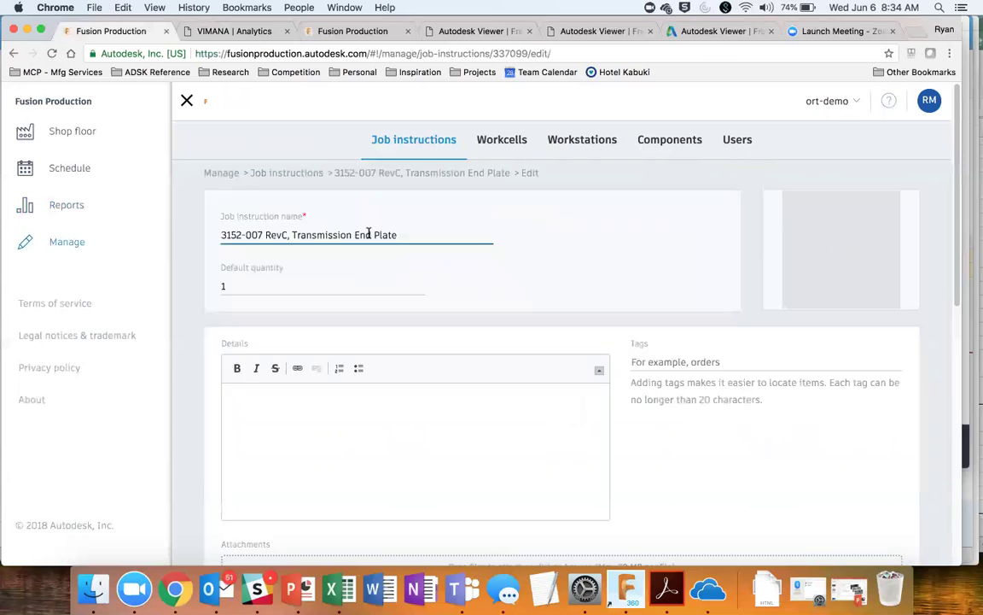
Step: Rename the copy to 3152-007 RevD, Transmission End Plate and save it
drag(282, 235, 292, 236)
key(BackSpace)
text(D,)
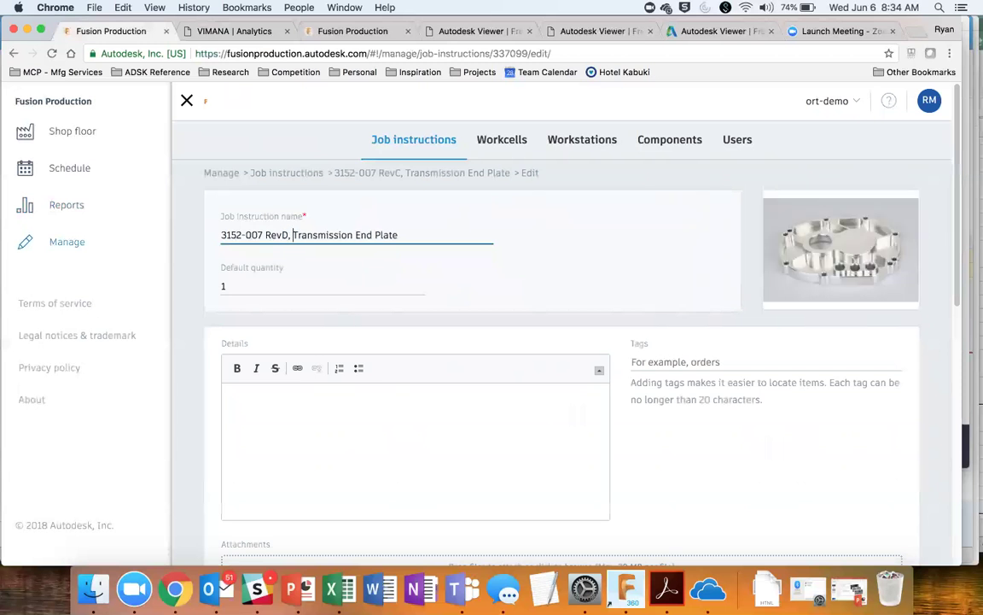
scroll(410, 380, down, 3)
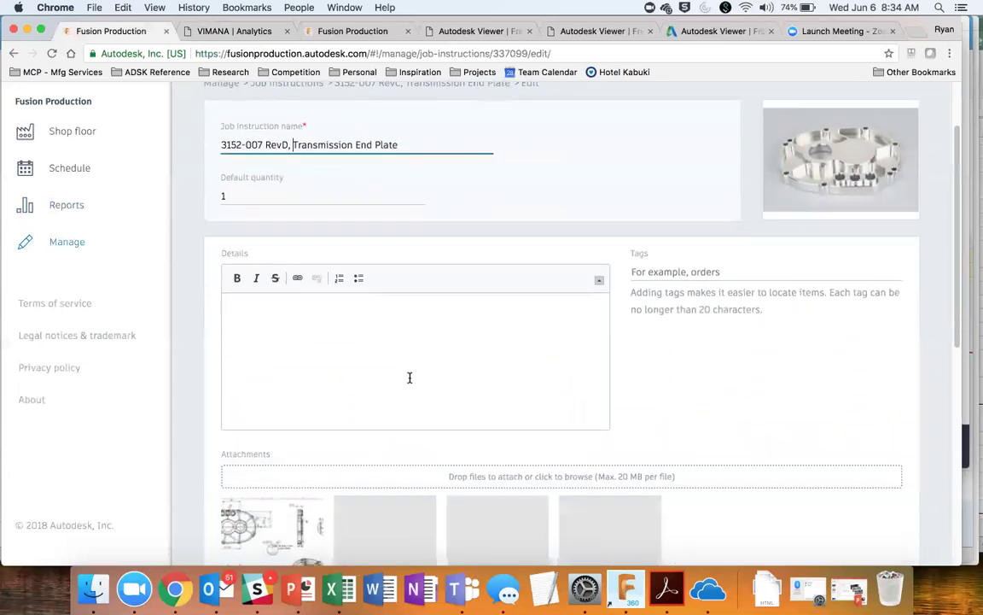
scroll(409, 377, down, 3)
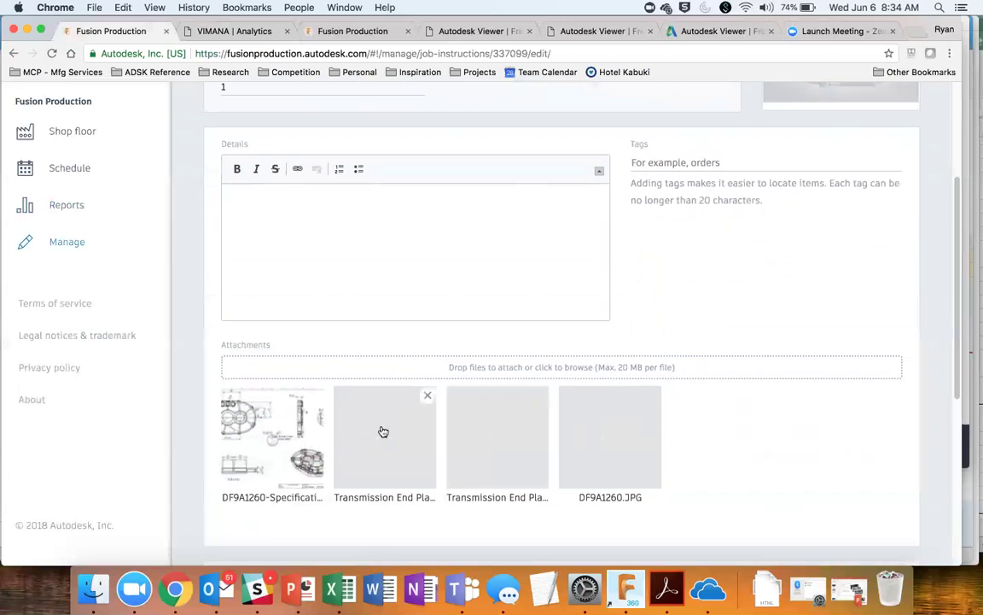
scroll(383, 431, down, 3)
scroll(383, 431, up, 5)
scroll(384, 426, down, 10)
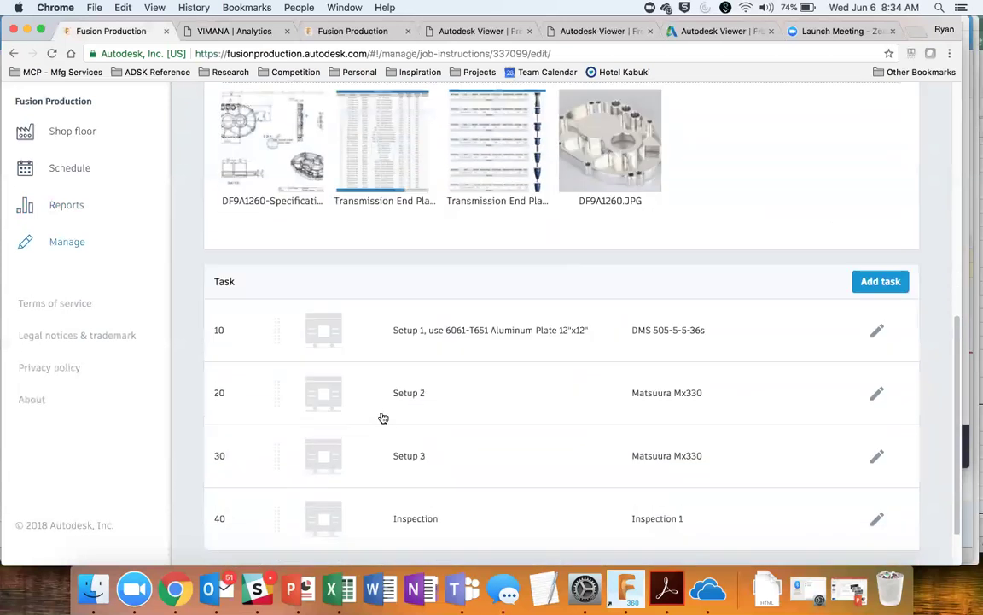
scroll(384, 417, up, 2)
scroll(381, 391, down, 4)
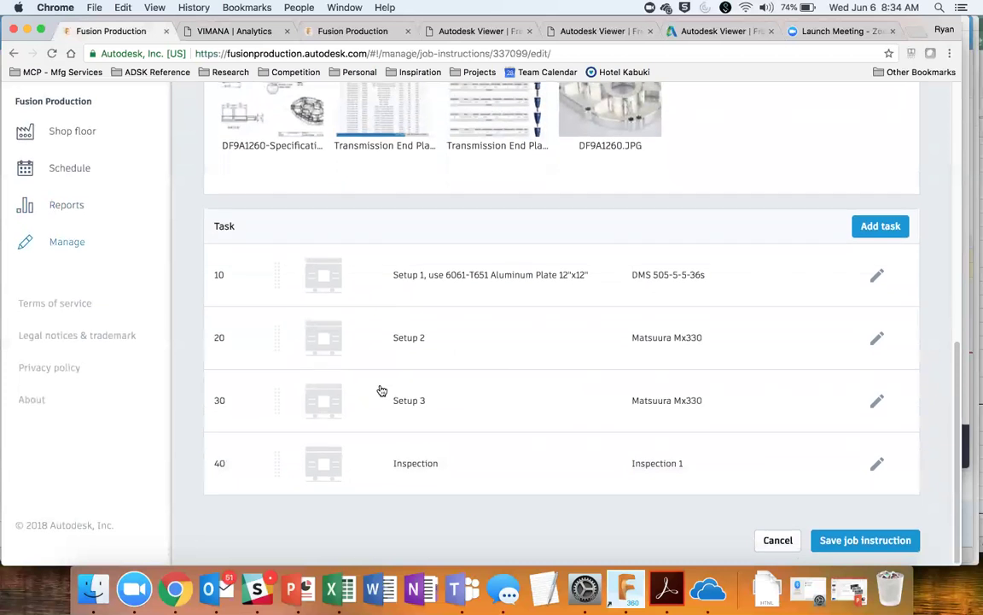
click(865, 540)
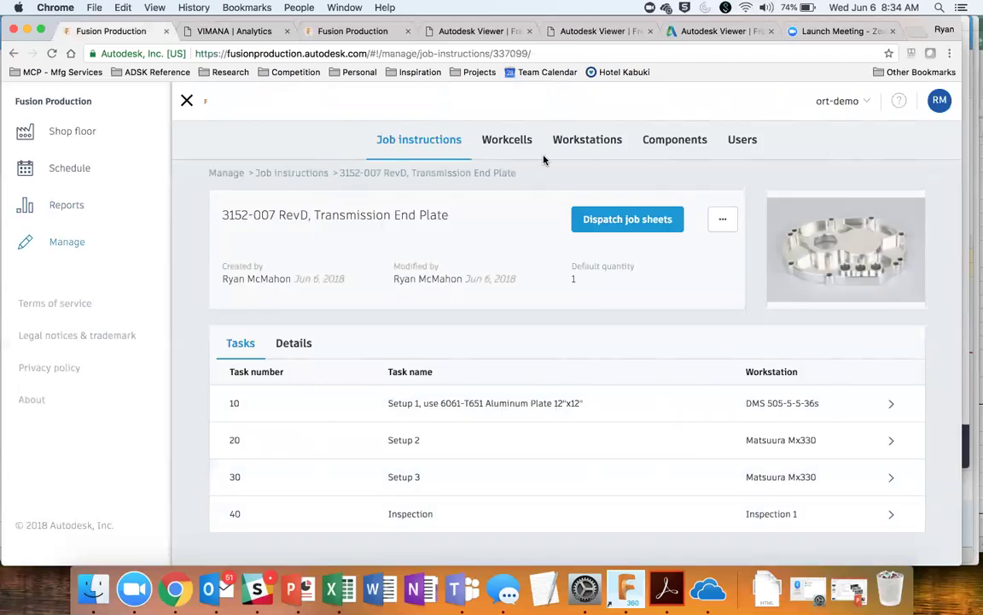
Step: Return to the full Job instructions list and search it for 'transmission'
click(430, 145)
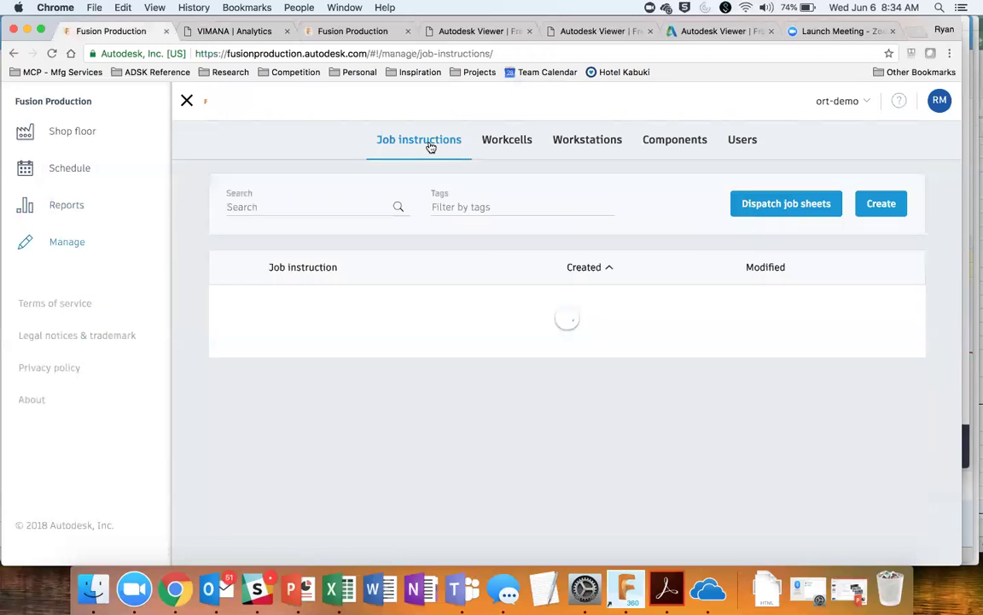
click(307, 207)
text(jtran)
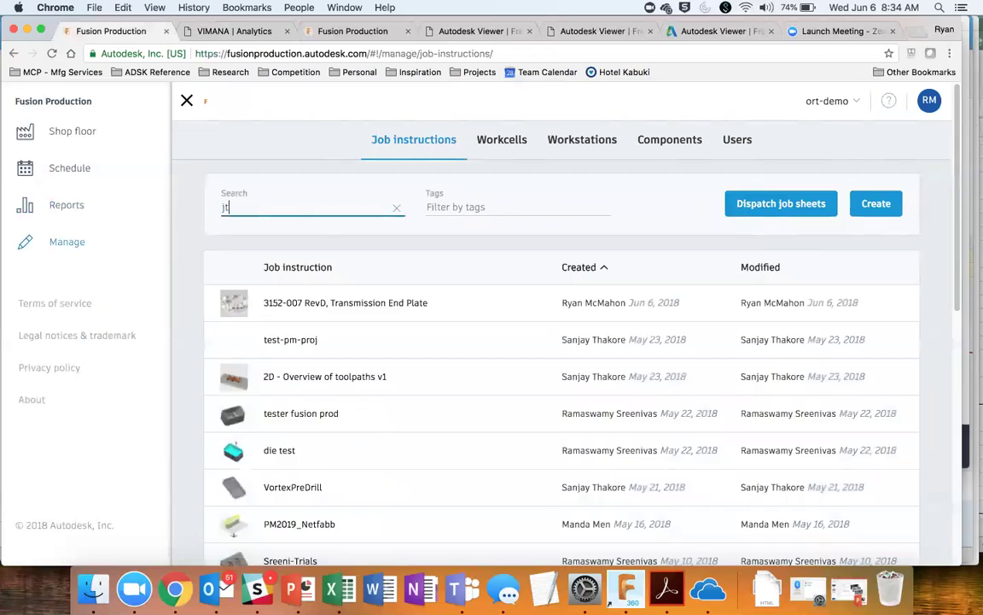
key(BackSpace)
key(BackSpace)
key(BackSpace)
key(BackSpace)
key(BackSpace)
text(transmission)
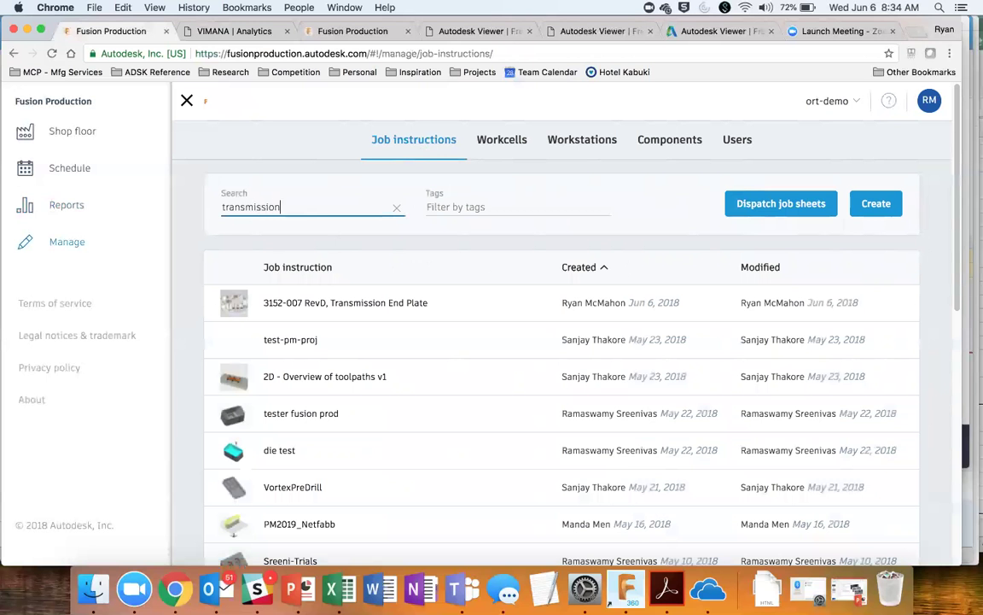
key(Return)
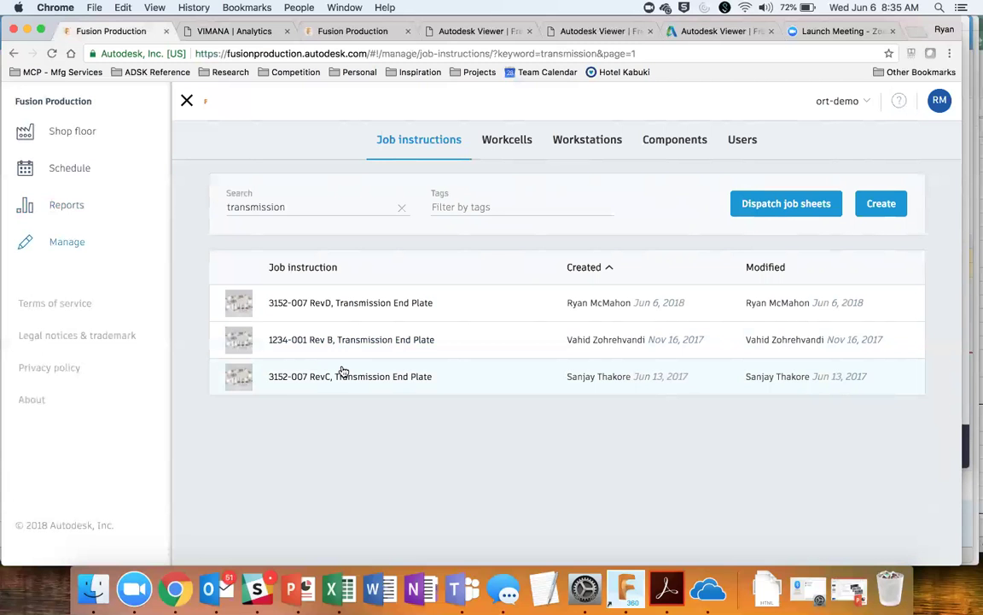
Step: Start a new job instruction and look over its default quantity of parts field
click(878, 204)
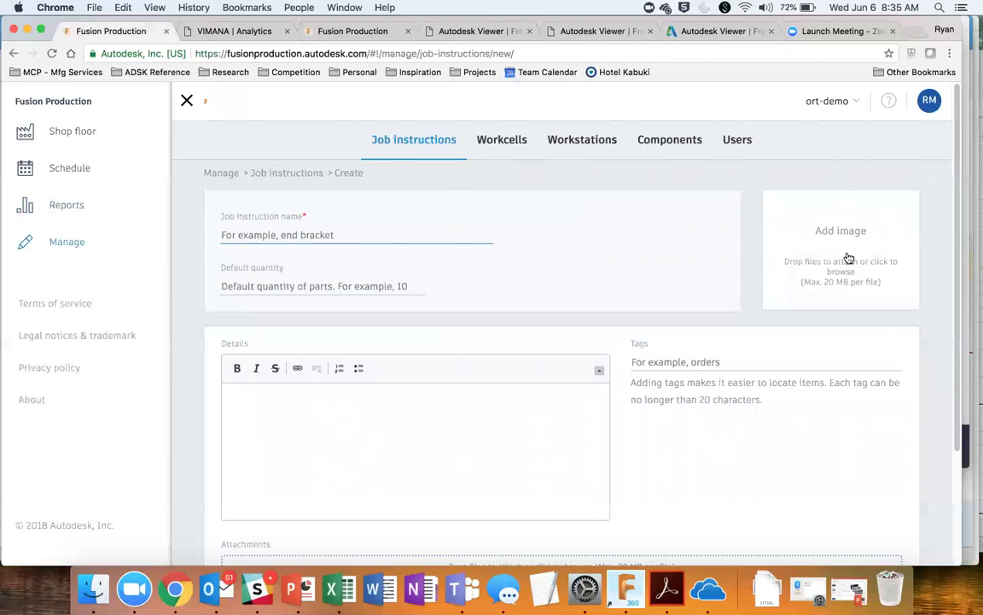
click(393, 286)
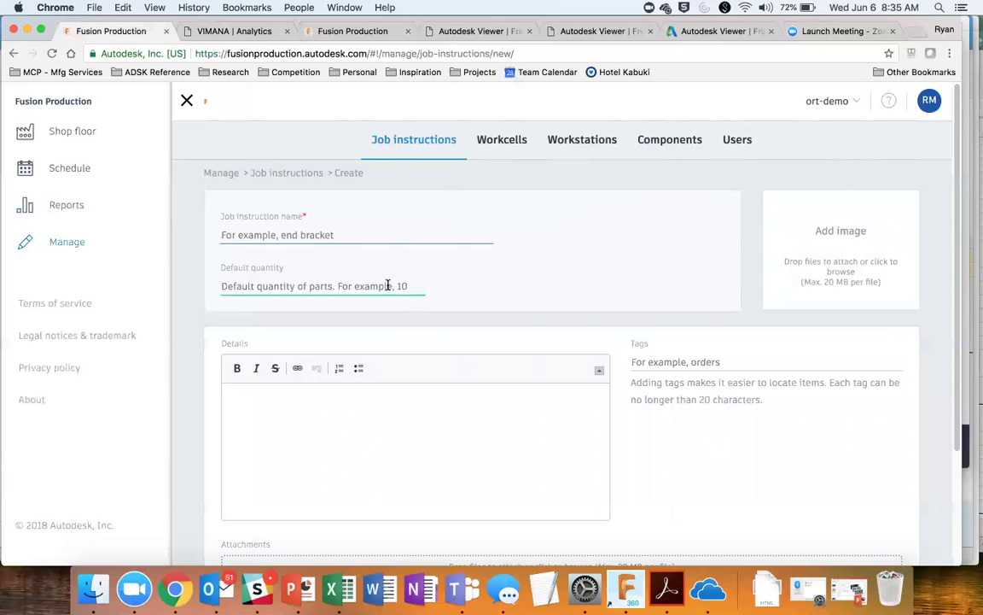
click(401, 304)
scroll(401, 304, down, 3)
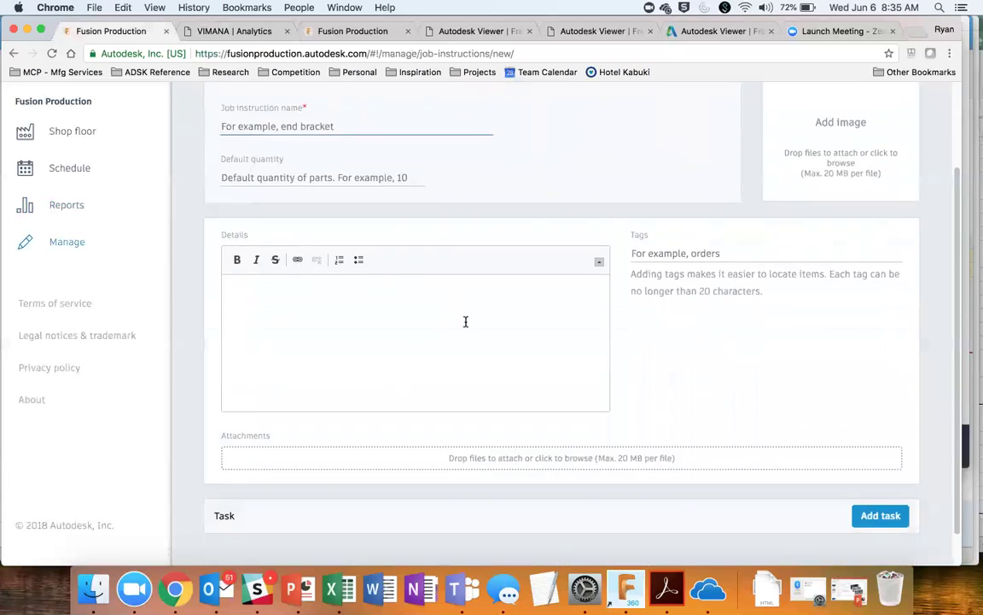
scroll(478, 337, down, 1)
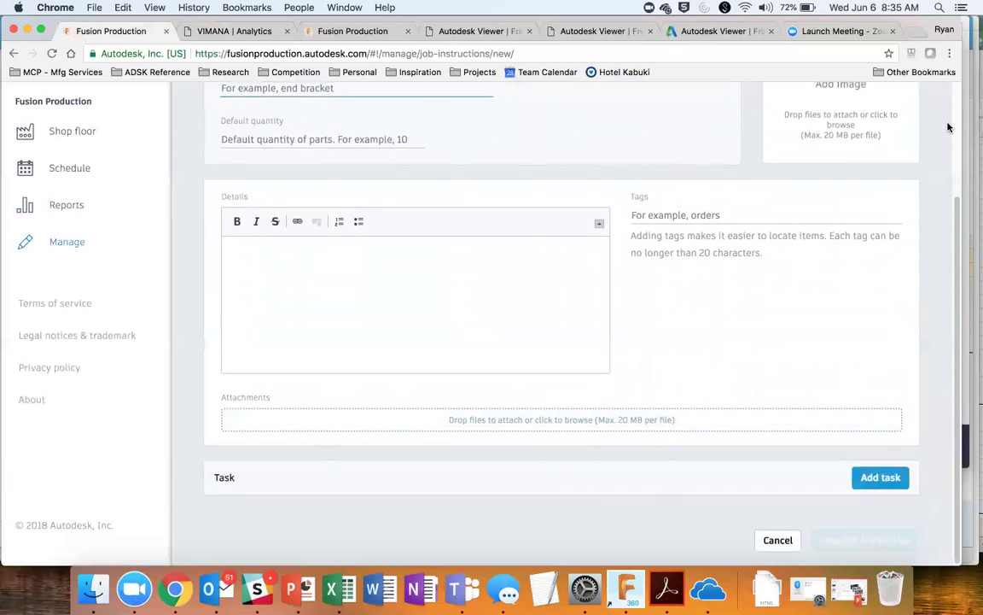
Step: Add a task, look over its components and checklist fields, then cancel the form
click(895, 483)
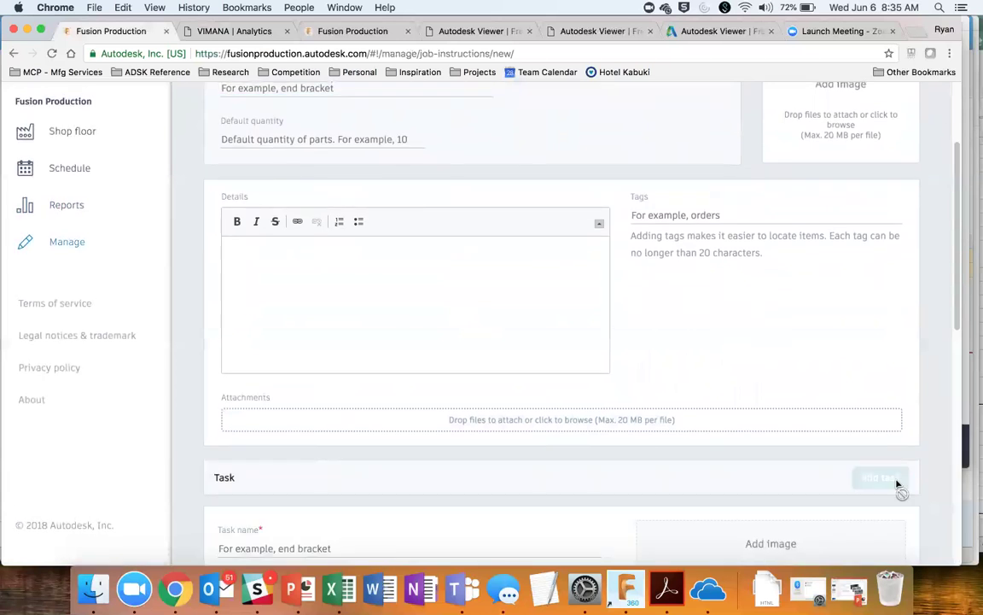
scroll(888, 481, down, 5)
click(796, 381)
scroll(797, 383, down, 1)
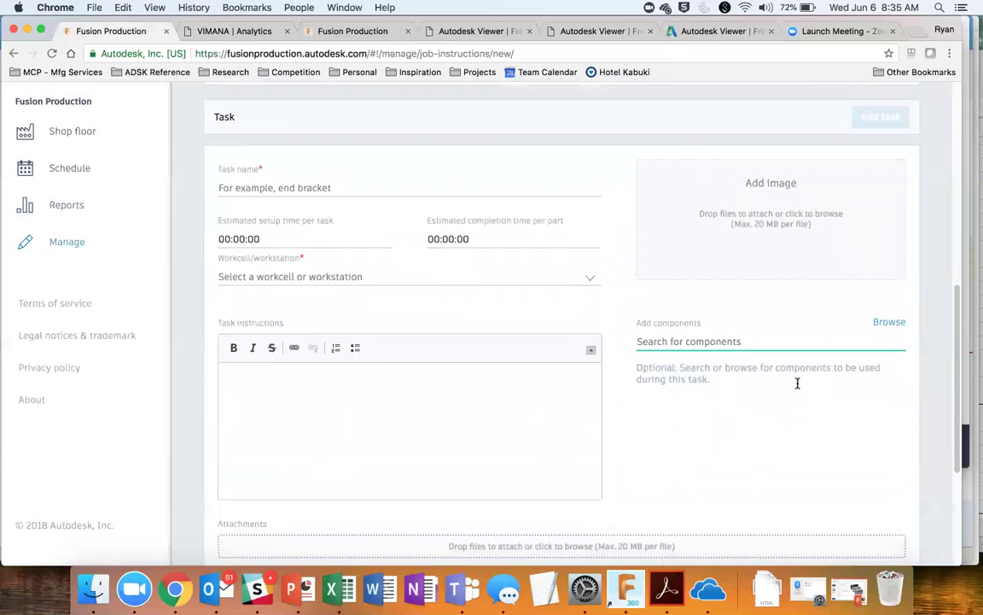
scroll(798, 386, down, 1)
scroll(798, 388, down, 3)
click(797, 383)
scroll(797, 392, up, 10)
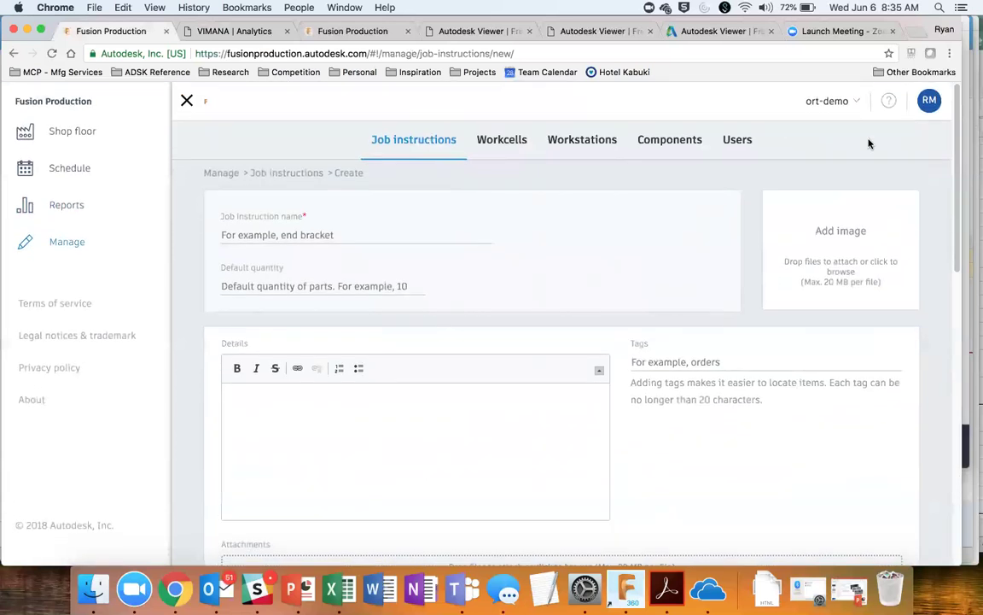
scroll(869, 143, down, 8)
scroll(853, 296, down, 3)
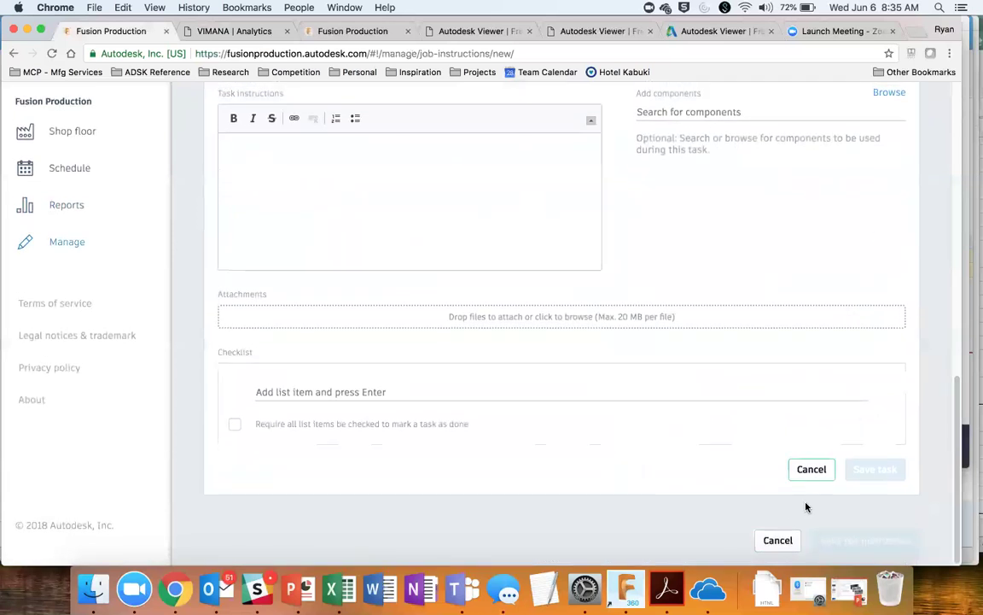
click(772, 538)
scroll(650, 287, up, 10)
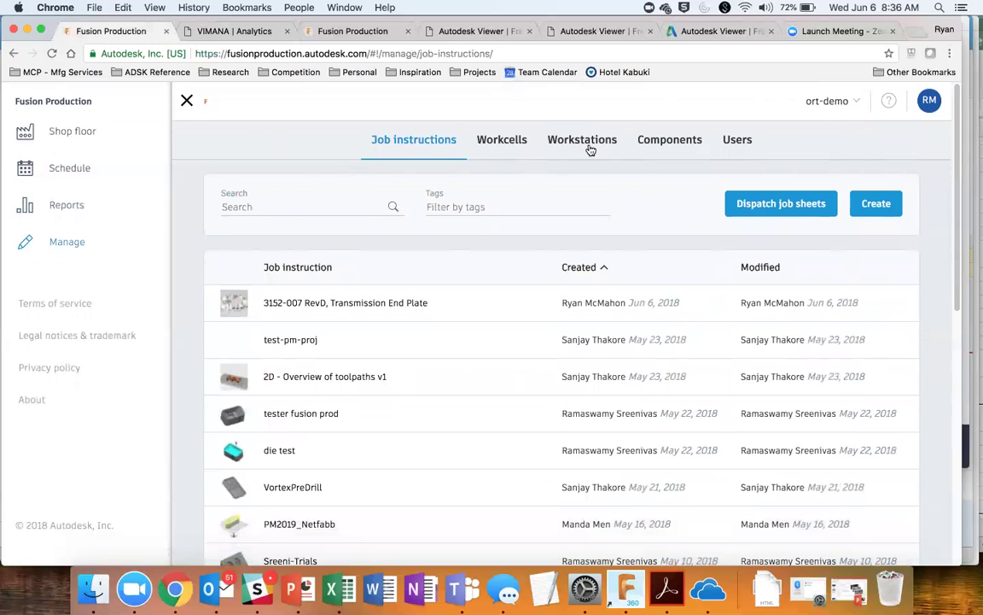
Step: Switch to the amf-relaunch organisation, browse its workstations, then show the Workcells list
click(556, 147)
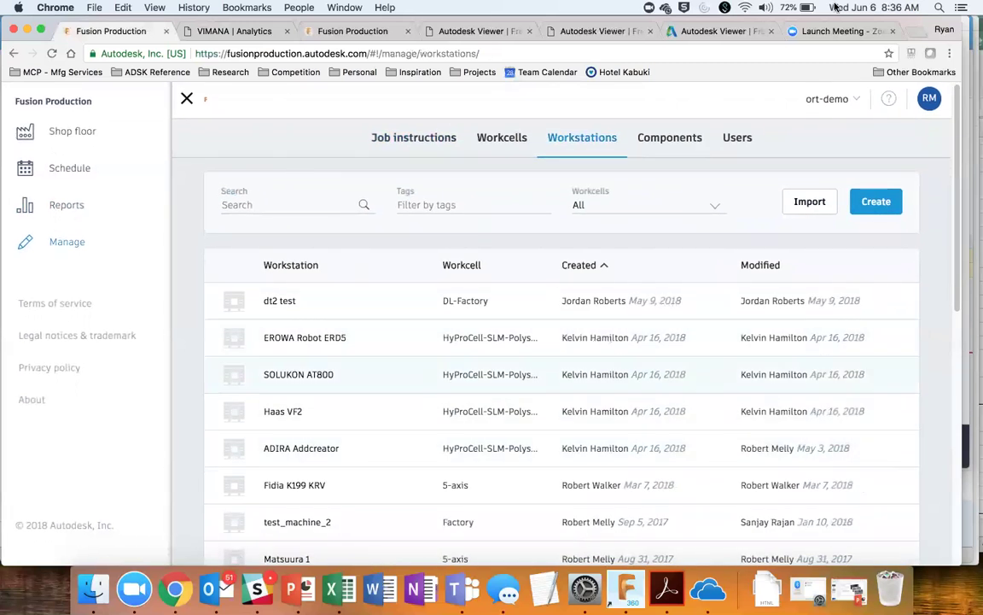
click(819, 106)
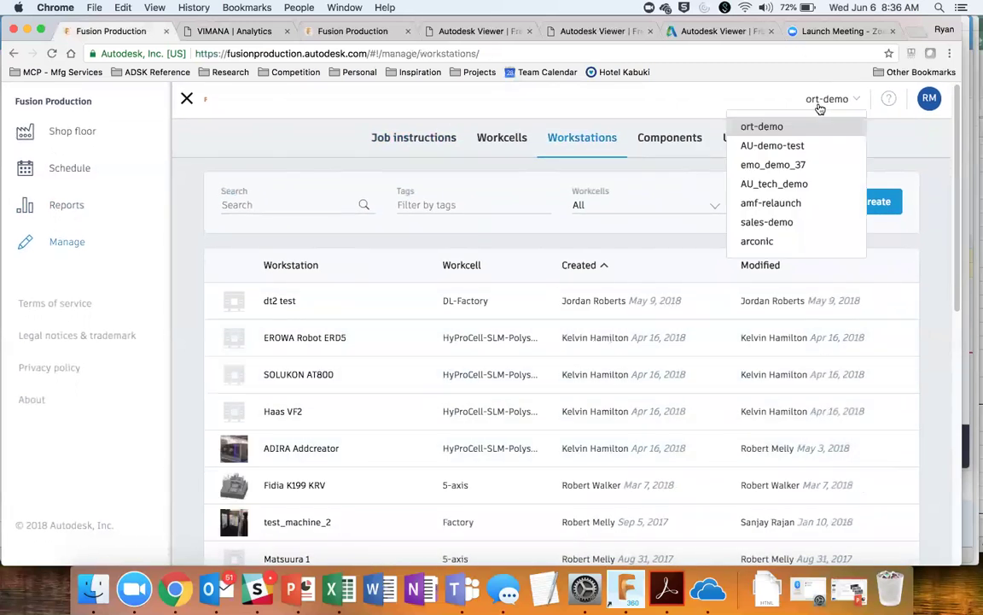
click(786, 202)
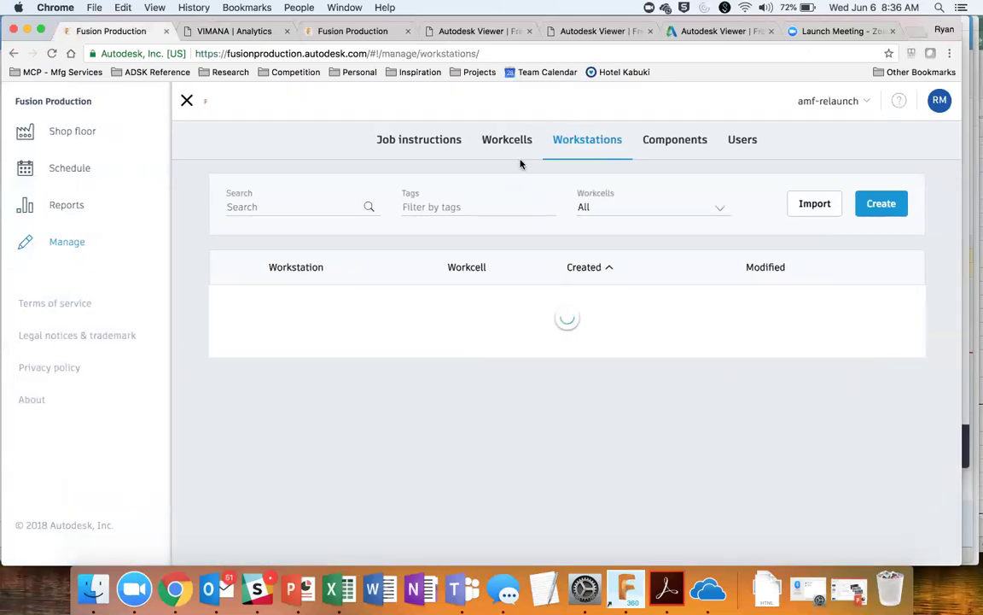
scroll(441, 381, down, 1)
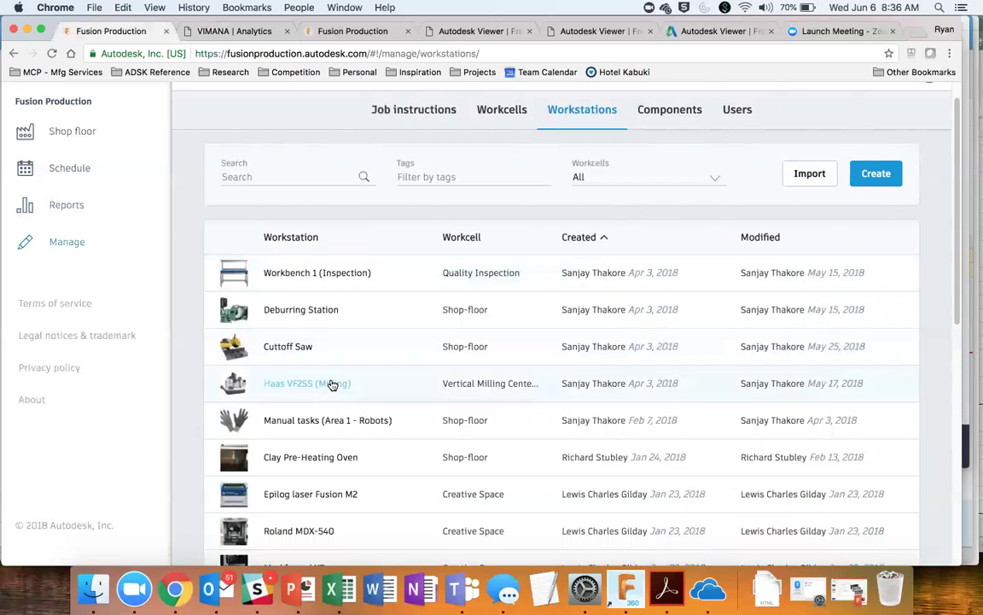
scroll(332, 385, down, 3)
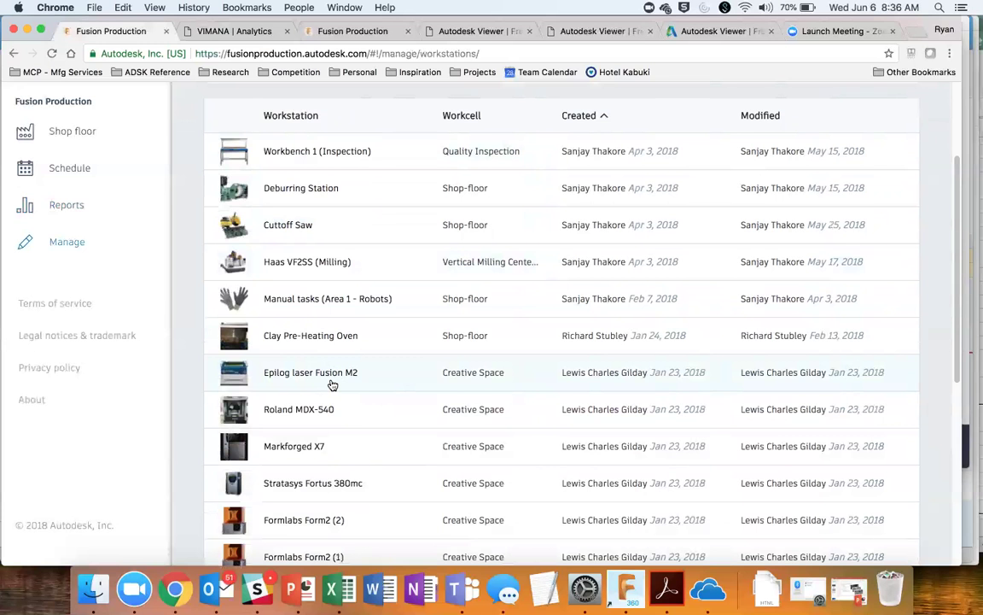
scroll(332, 384, up, 4)
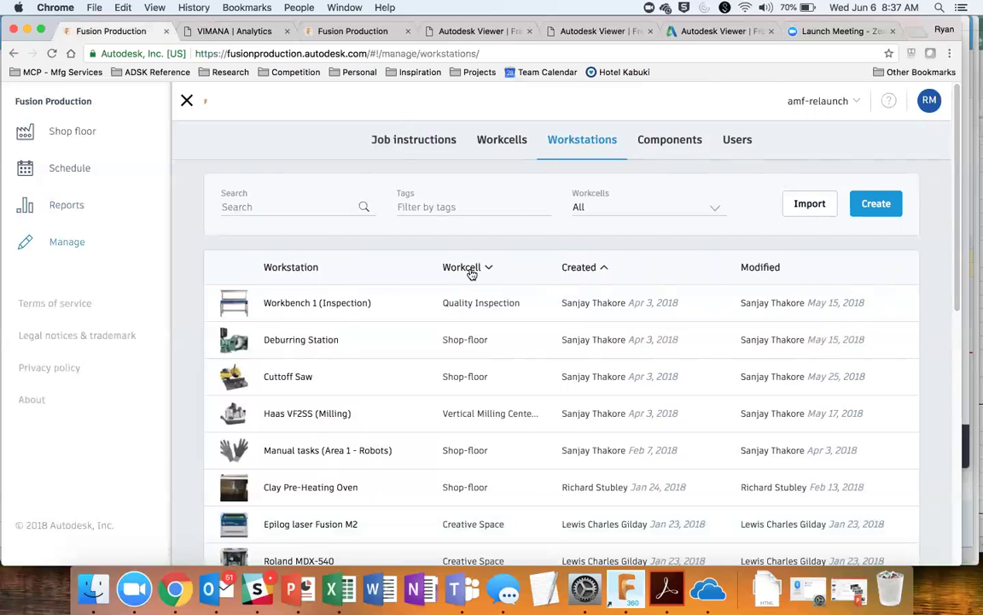
click(504, 144)
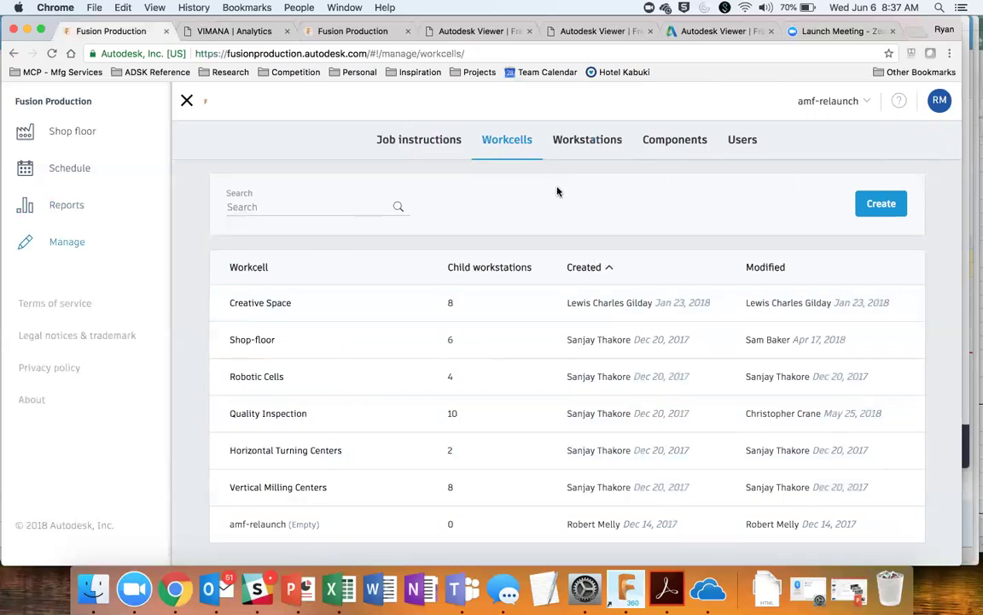
Step: Review Workstations and Components, then switch to AU-demo-test and view its Users (36/50 licences)
click(579, 141)
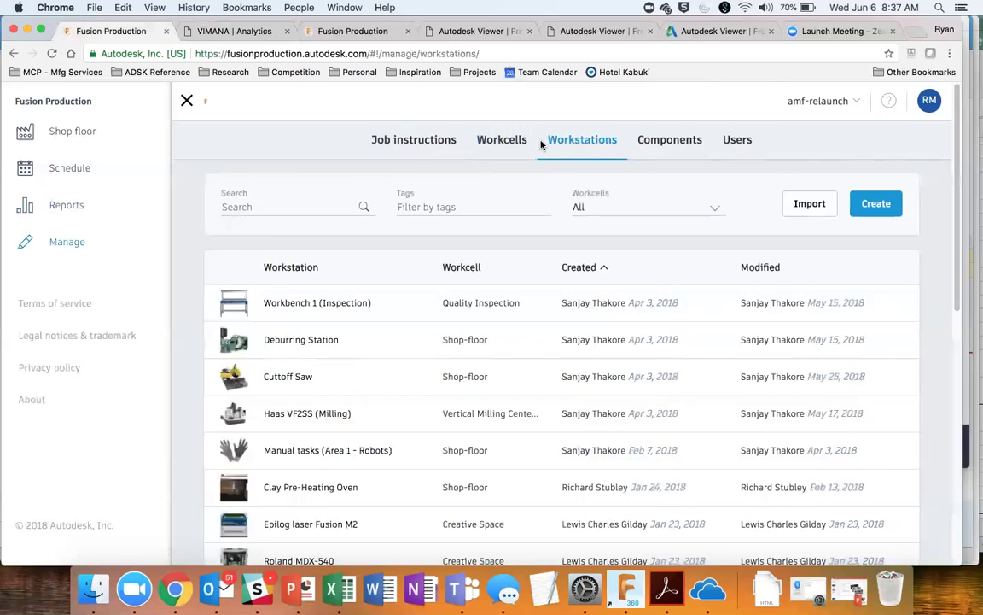
click(672, 143)
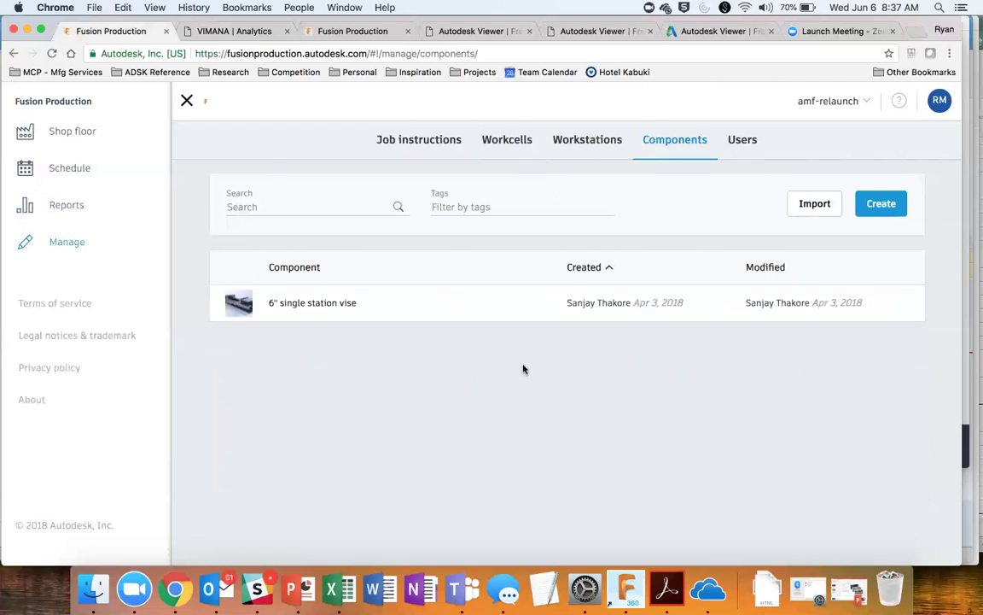
click(824, 102)
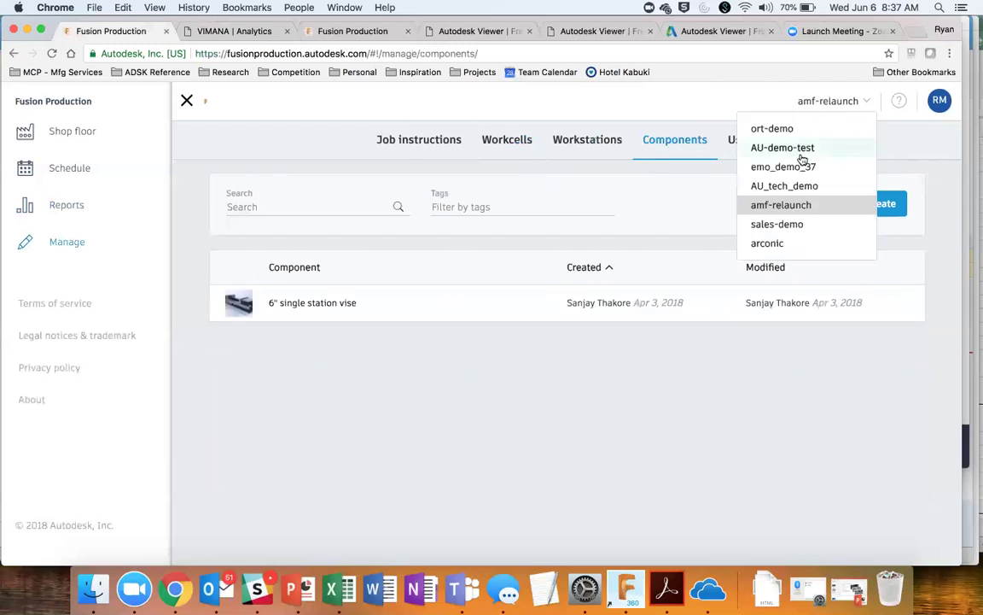
click(803, 149)
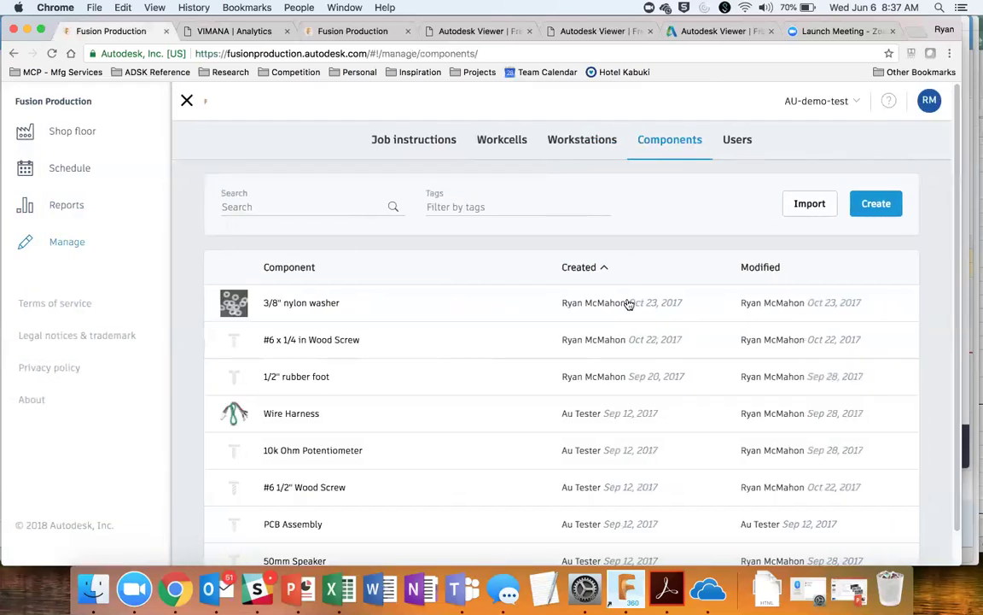
scroll(384, 407, down, 1)
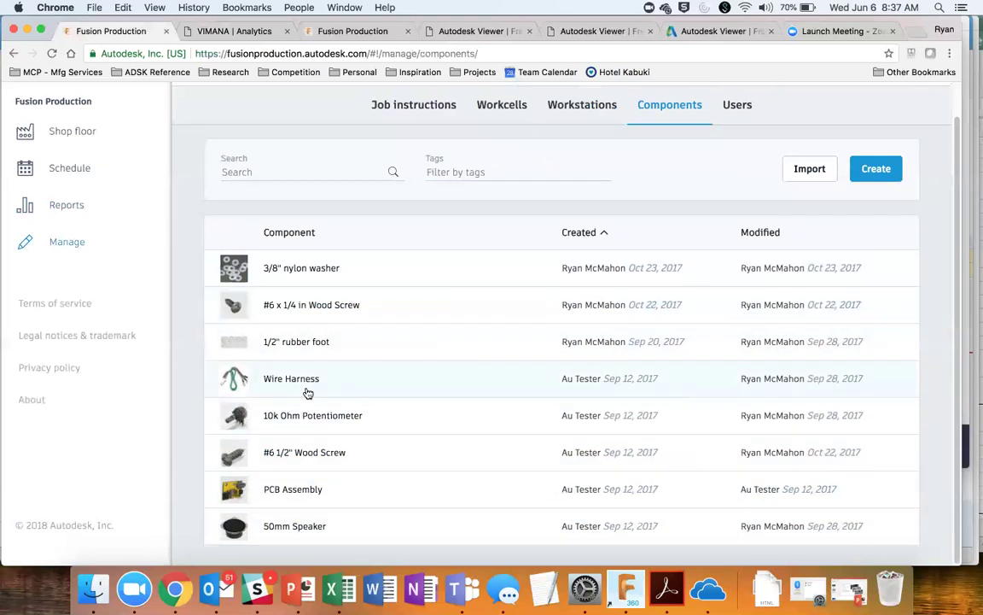
click(732, 104)
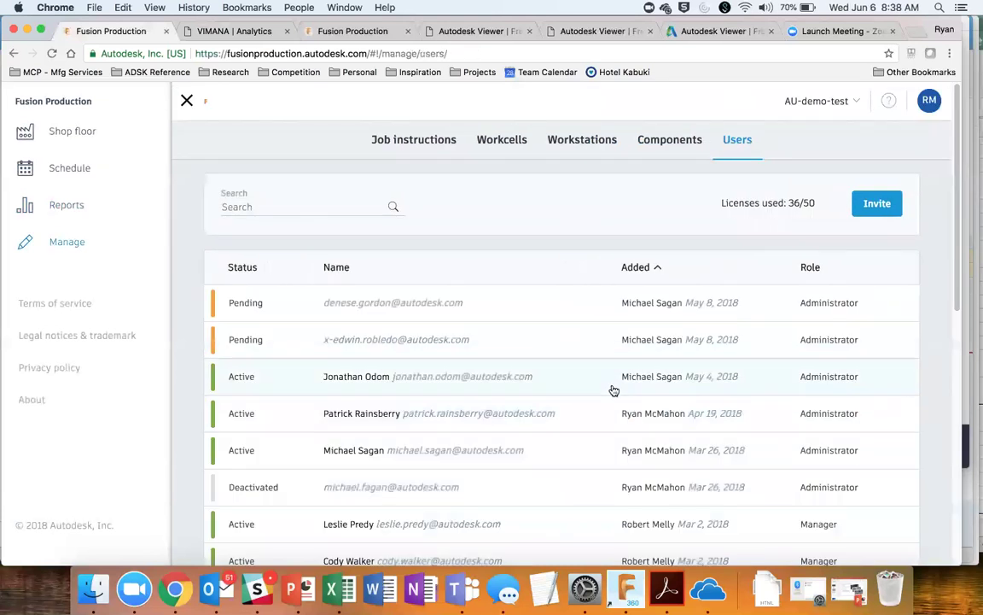
scroll(613, 390, down, 2)
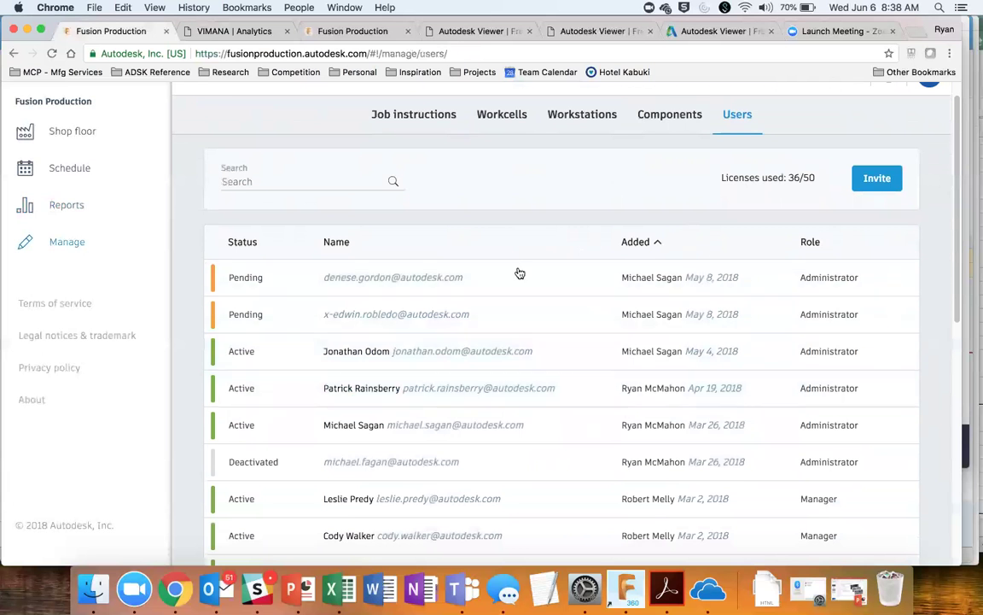
click(881, 186)
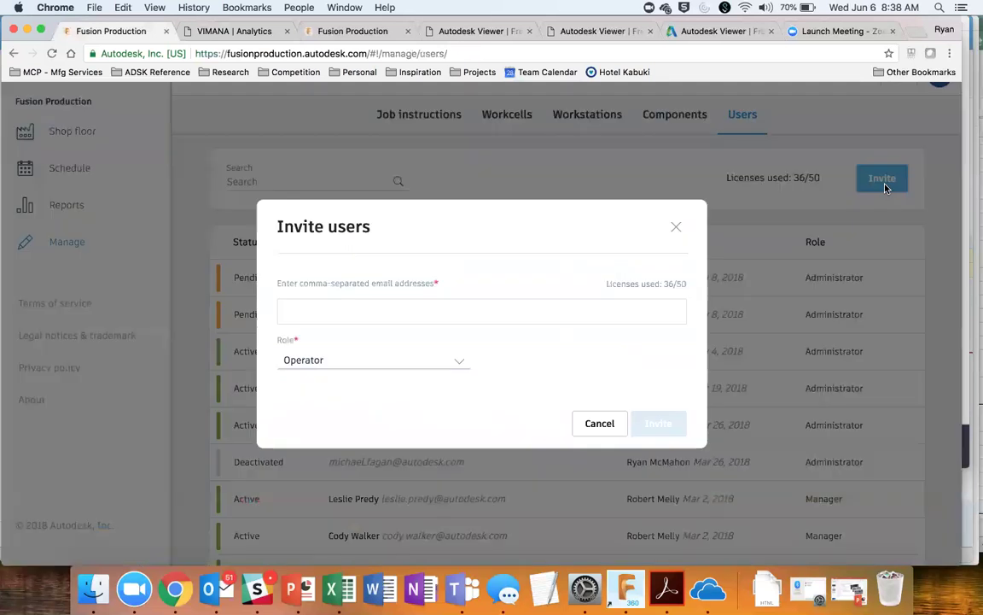
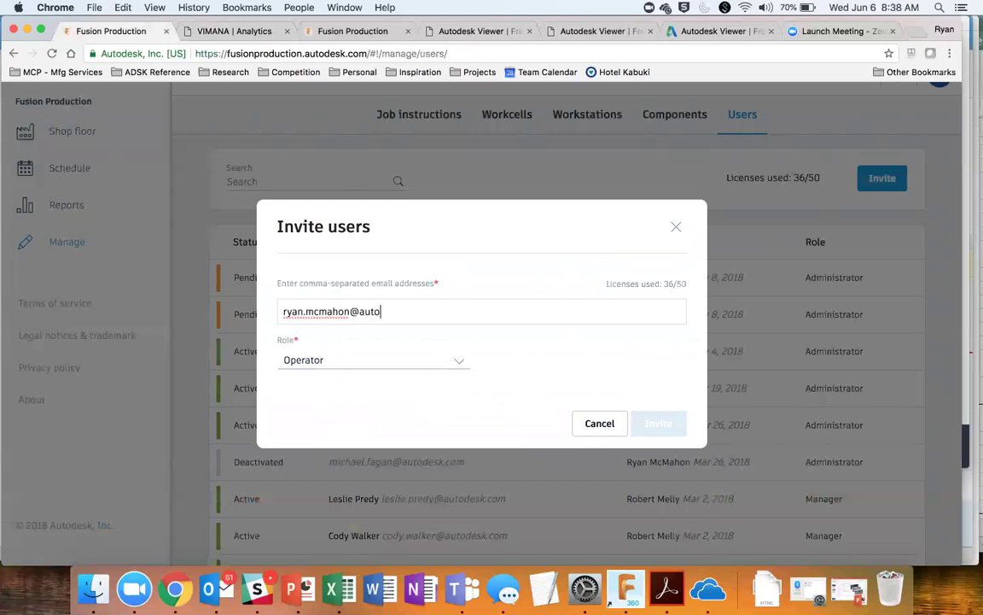
click(462, 366)
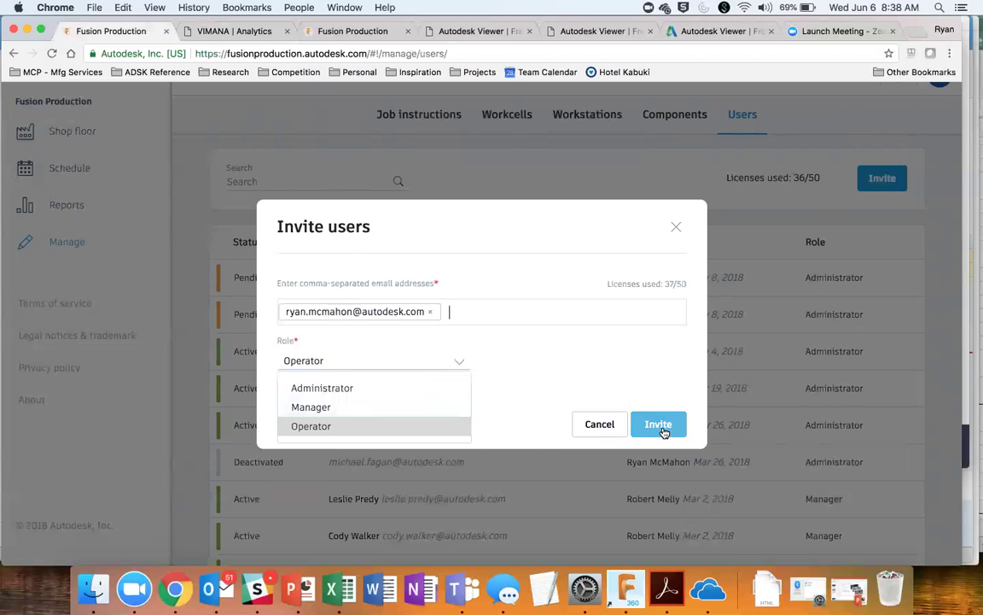
click(599, 424)
scroll(658, 246, up, 1)
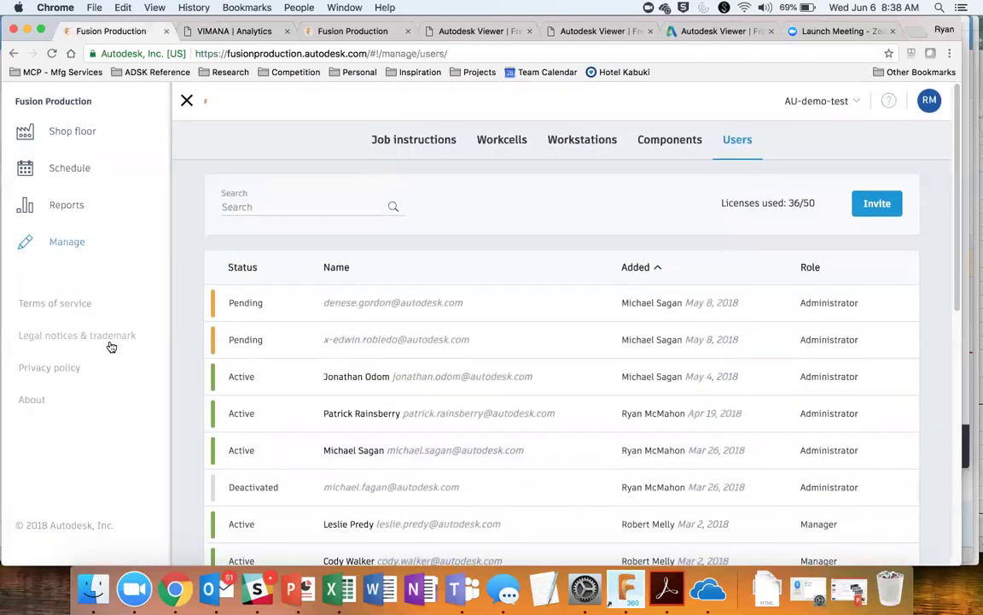